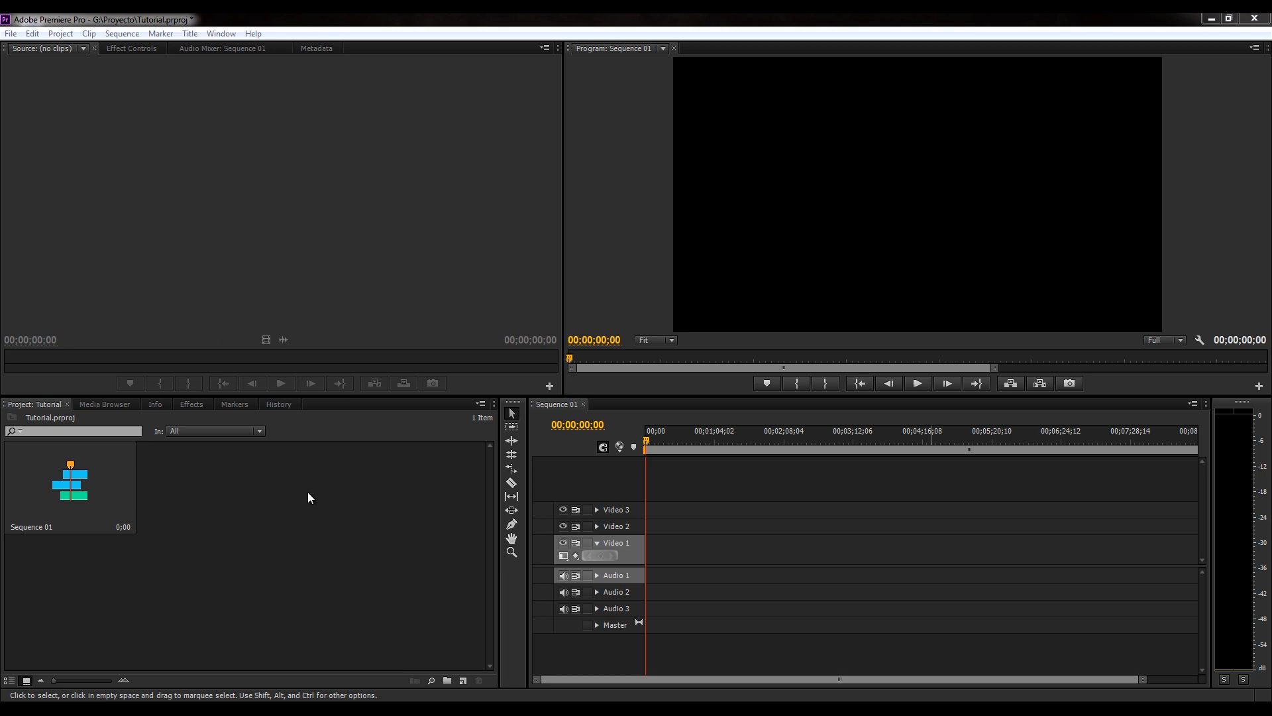
- Import the three HDR JPG photos plus GOPR0170.MP4 and gopro_hero3-1920x1080.mp4 from the Seagate drive
{"action": "double_click", "coordinate": [267, 492]}
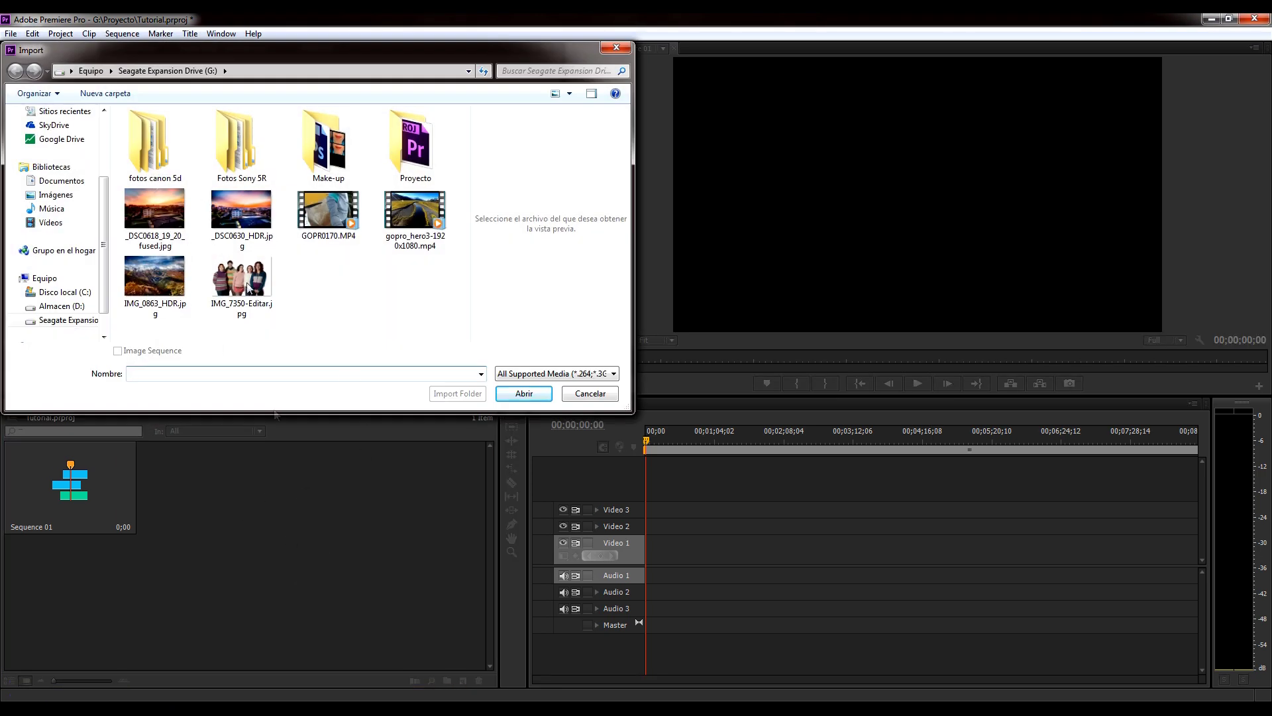
{"action": "left_click", "coordinate": [179, 219]}
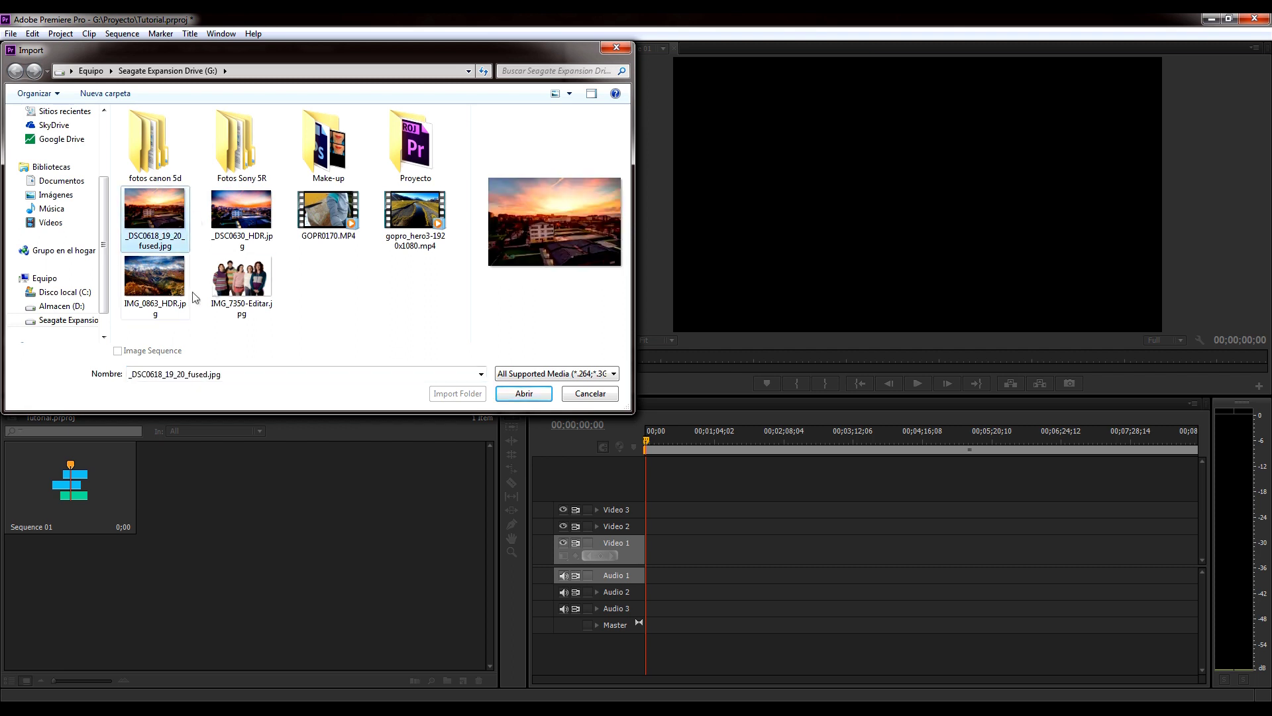
{"action": "left_click", "coordinate": [154, 290], "text": "shift"}
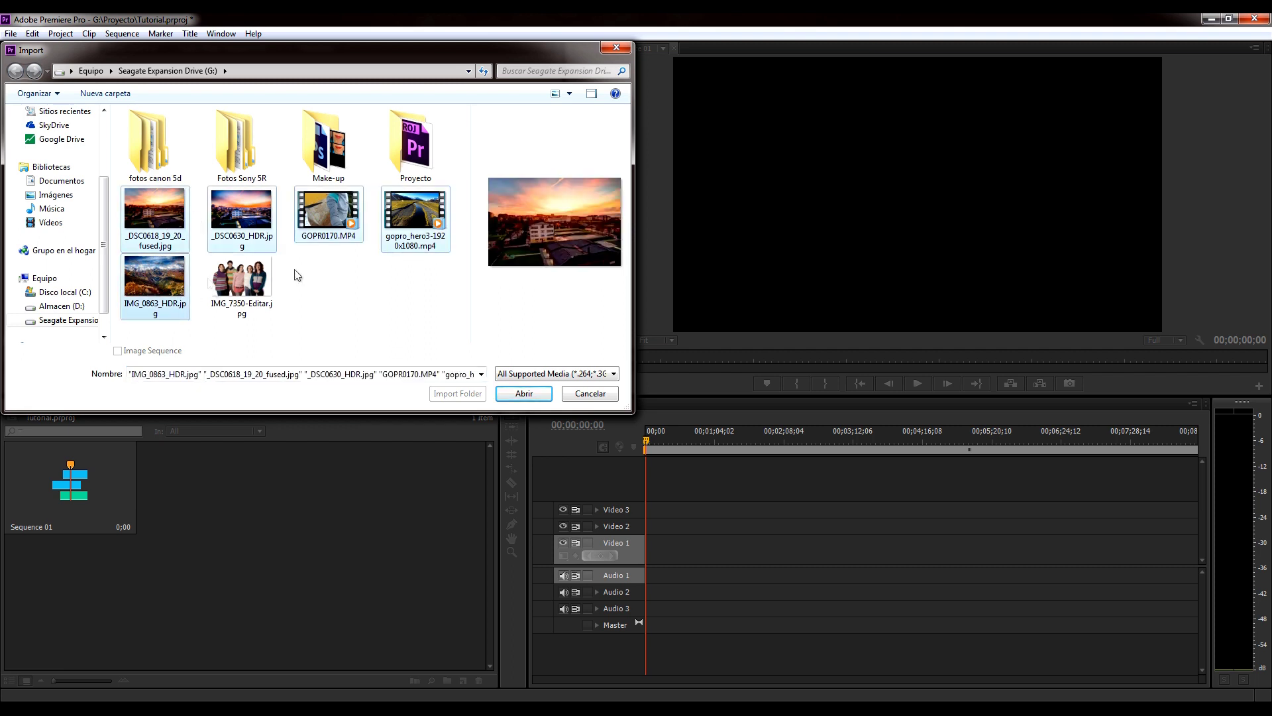
{"action": "left_click", "coordinate": [524, 394]}
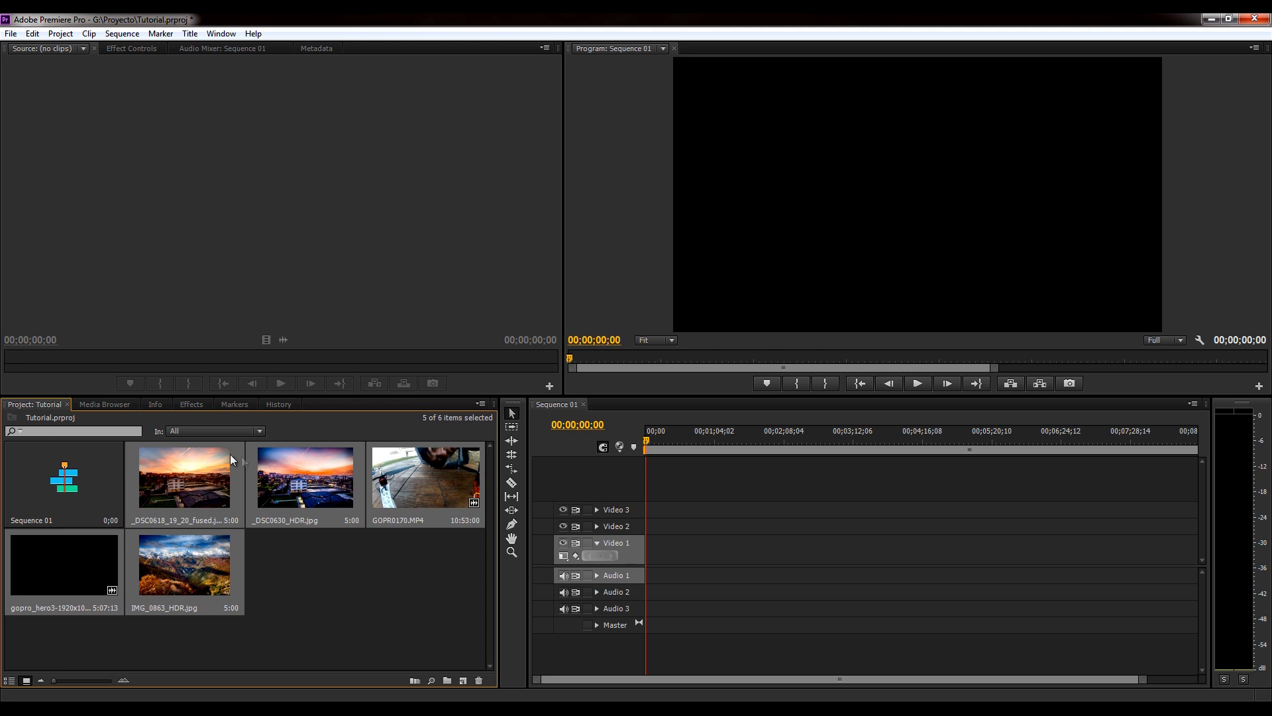
- Place gopro_hero3-1920x1080.mp4 at the start of Sequence 01, mute Audio 1, and play it back
{"action": "left_click", "coordinate": [371, 558]}
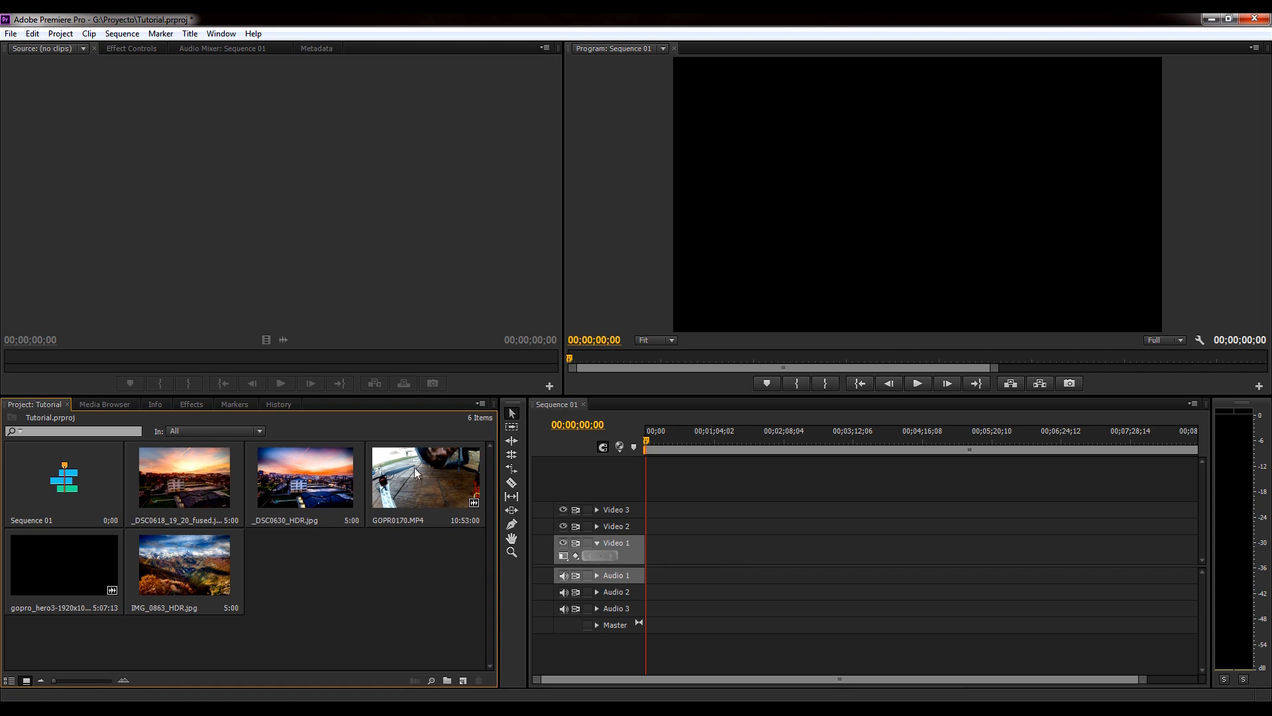
{"action": "mouse_move", "coordinate": [66, 558]}
{"action": "left_mouse_down"}
{"action": "mouse_move", "coordinate": [678, 548]}
{"action": "mouse_move", "coordinate": [649, 549]}
{"action": "left_mouse_up"}
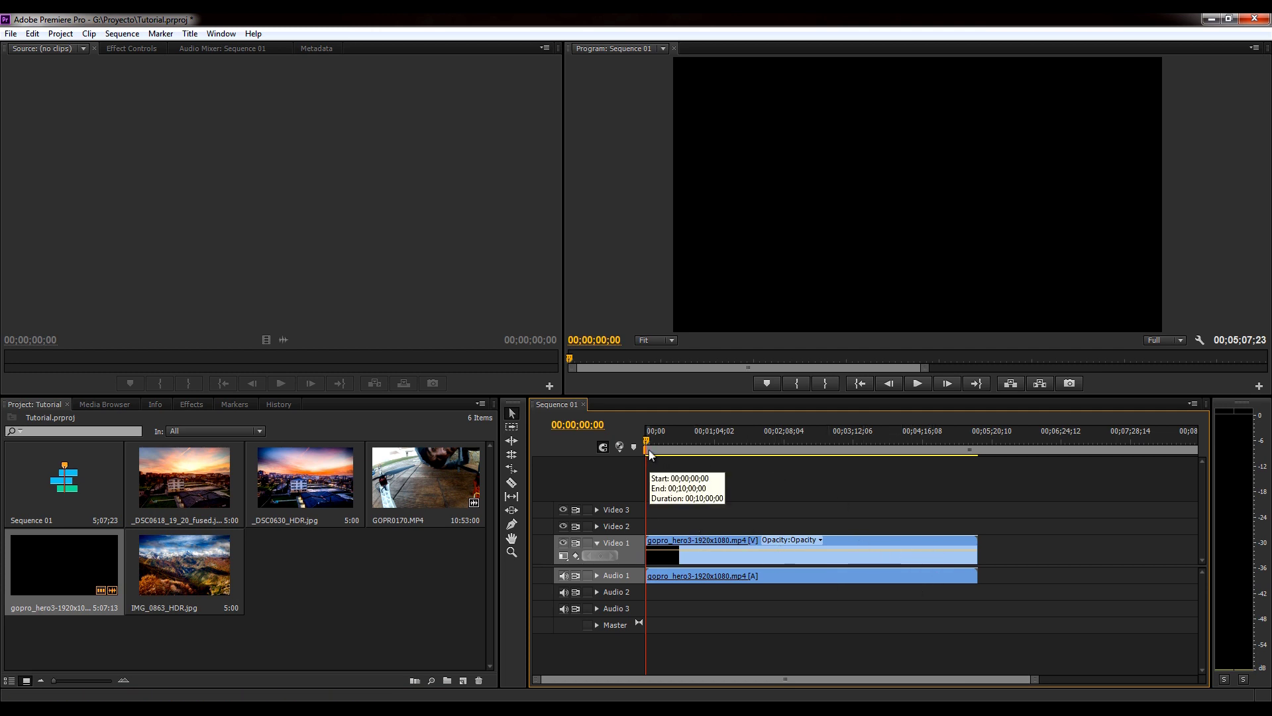
{"action": "left_click", "coordinate": [564, 575]}
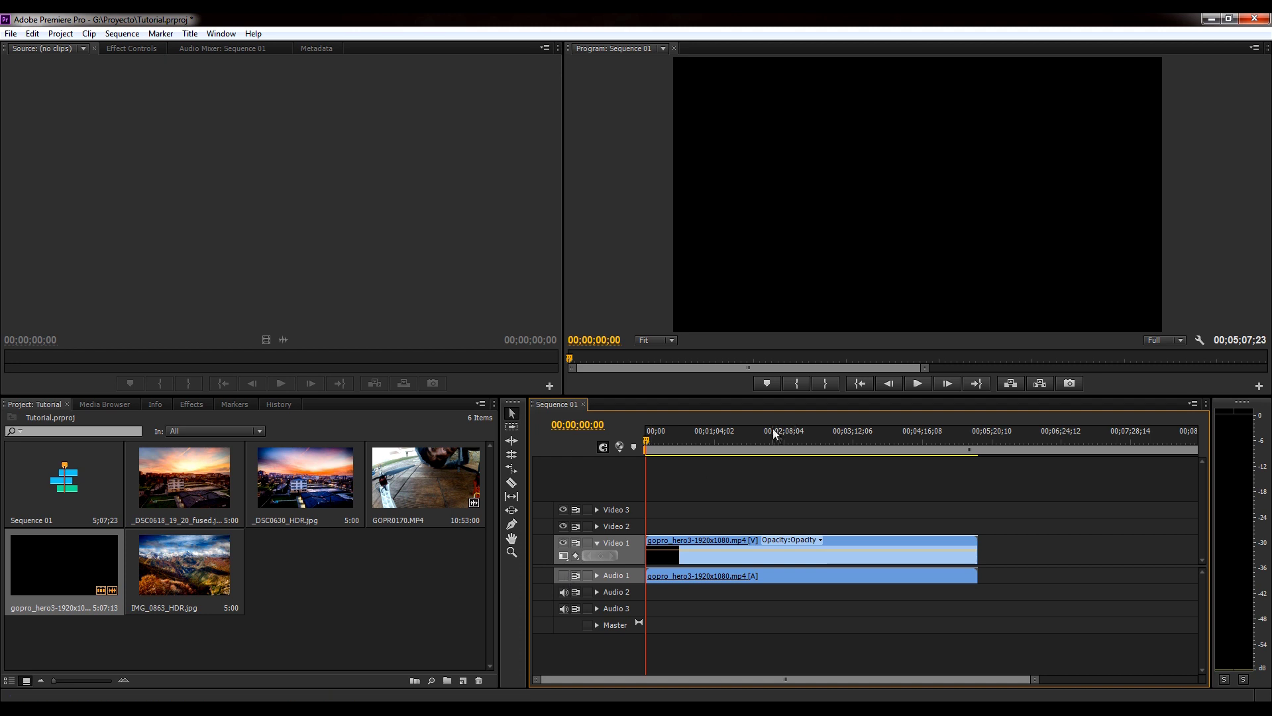
{"action": "key", "text": "space"}
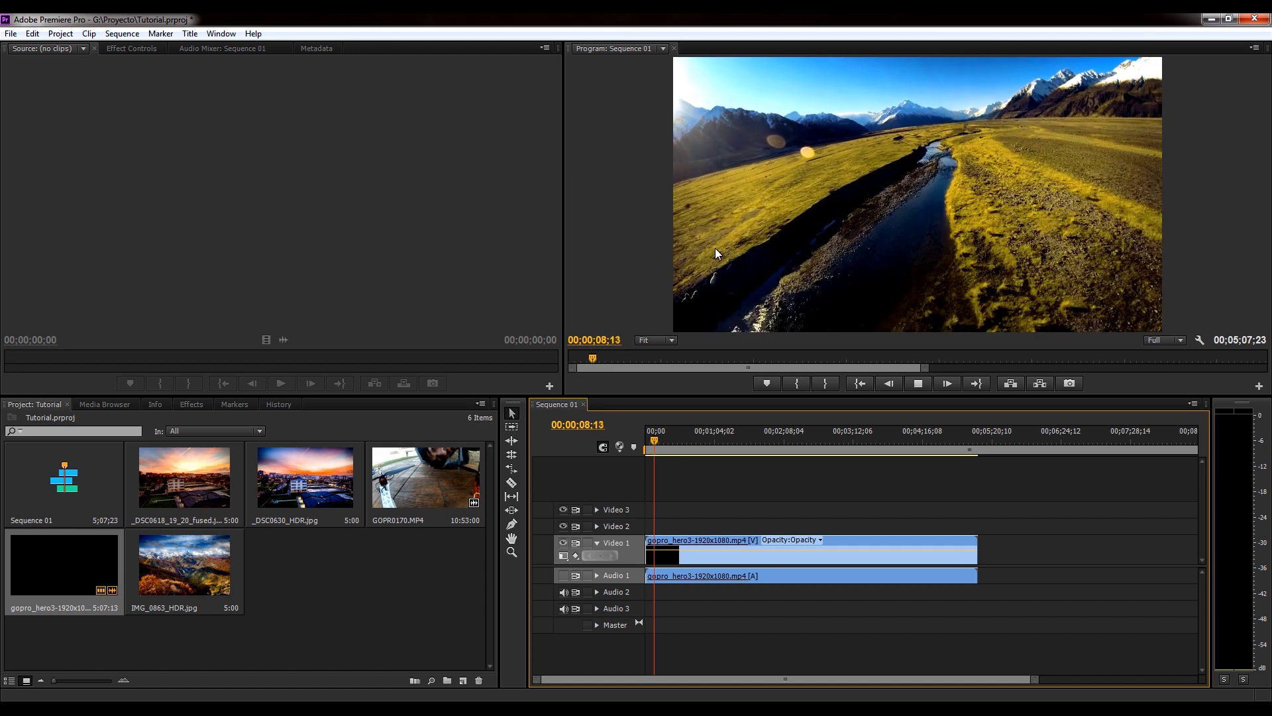
{"action": "key", "text": "space"}
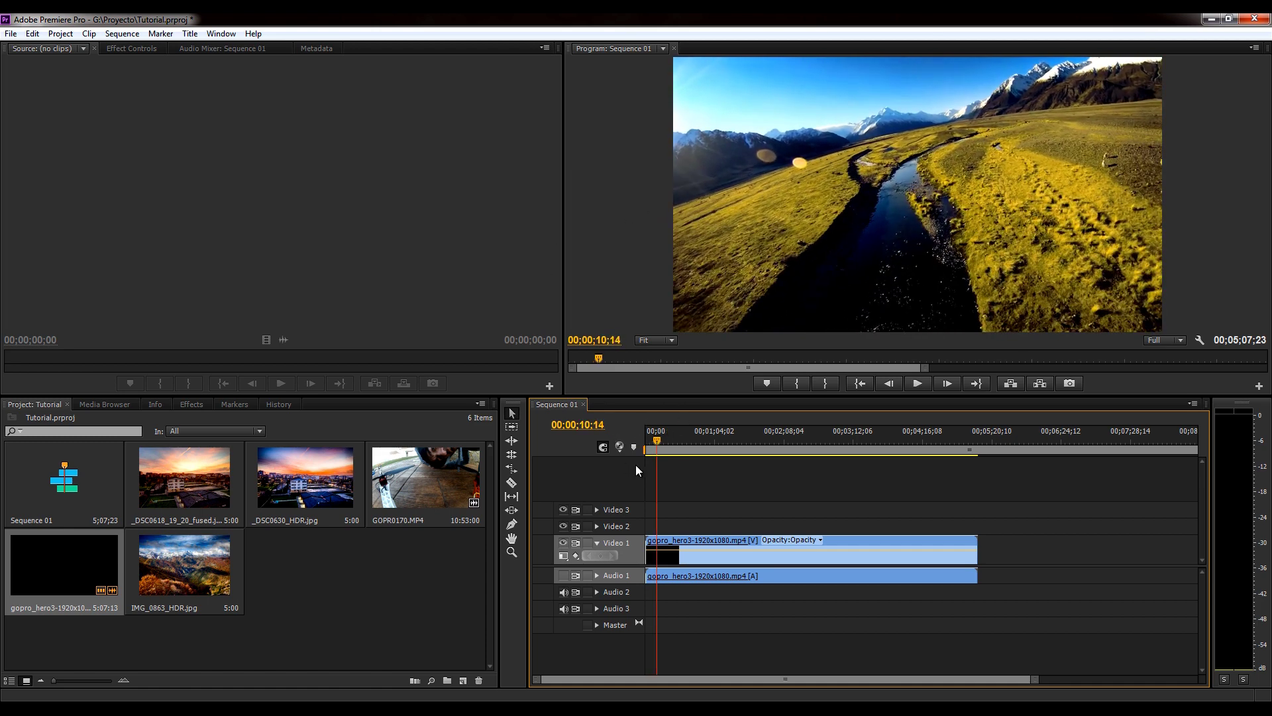
- Append the _DSC0618_19_20_fused photo right after the GoPro video on Video 1
{"action": "mouse_move", "coordinate": [656, 440]}
{"action": "left_mouse_down"}
{"action": "mouse_move", "coordinate": [926, 452]}
{"action": "mouse_move", "coordinate": [724, 448]}
{"action": "left_mouse_up"}
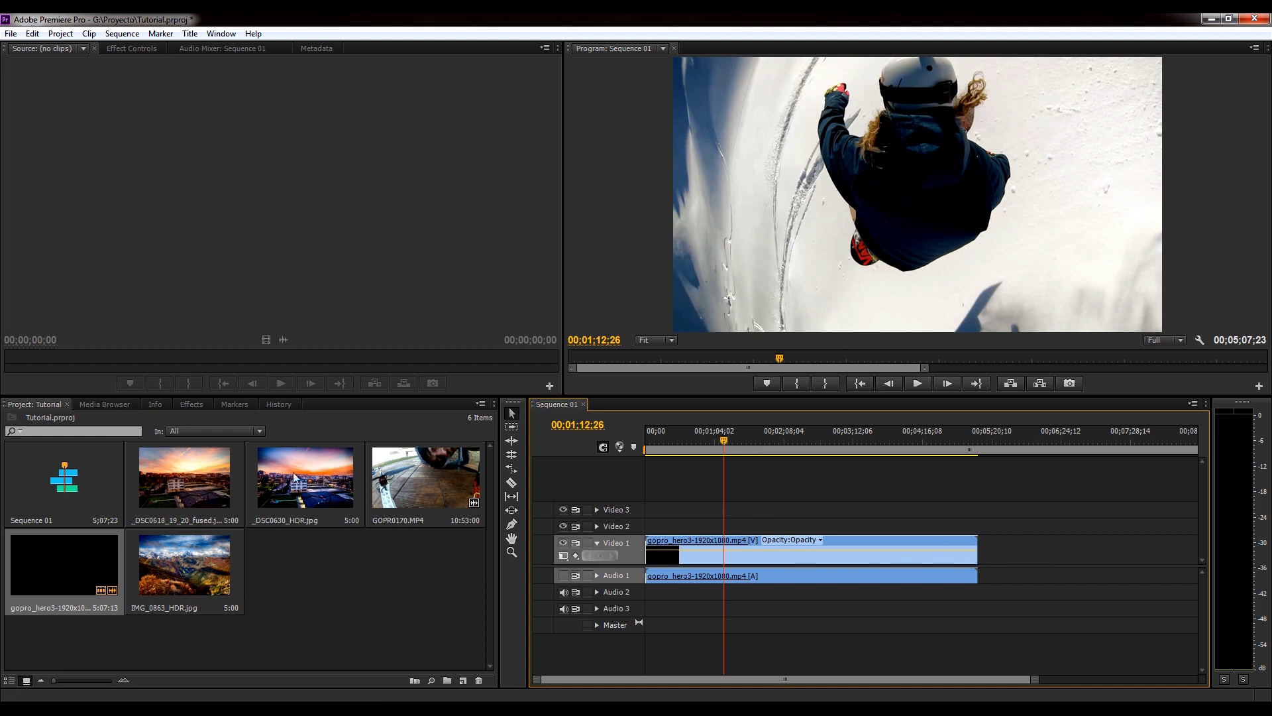
{"action": "left_click", "coordinate": [186, 480]}
{"action": "left_click_drag", "start_coordinate": [179, 479], "coordinate": [983, 567]}
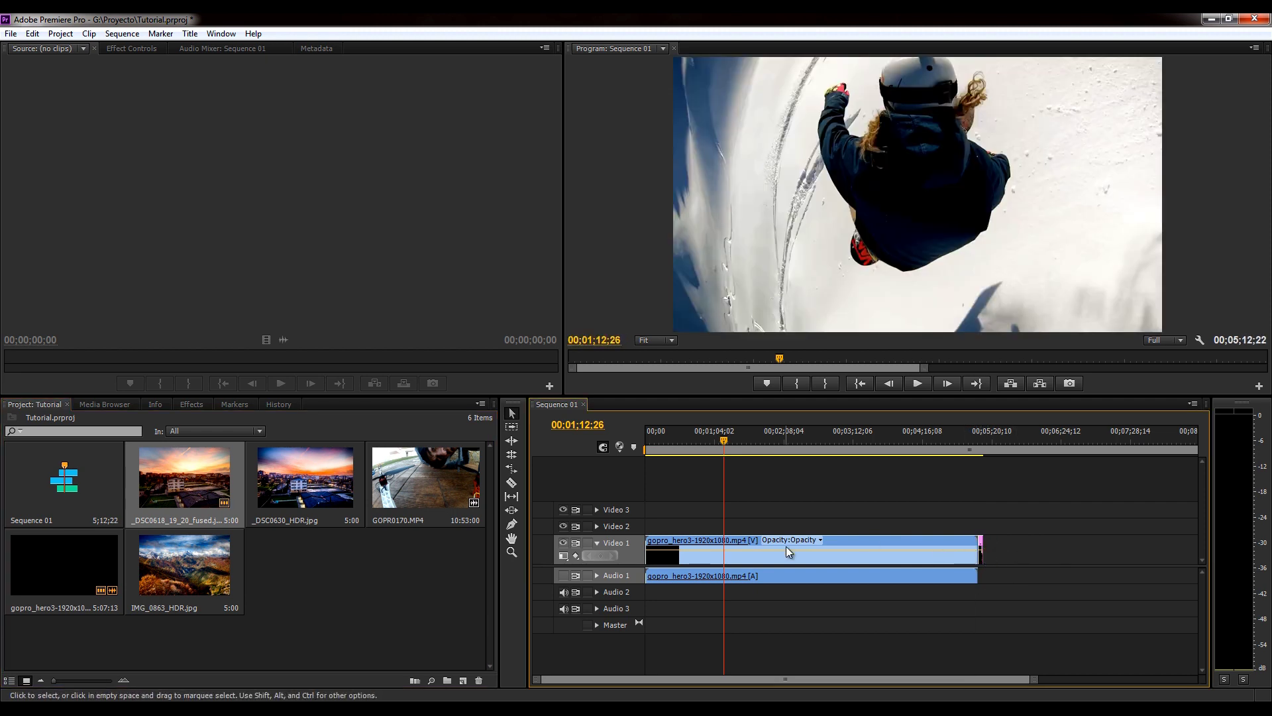
- Play back the transition from the GoPro video into the sunset photo
{"action": "left_click_drag", "start_coordinate": [724, 449], "coordinate": [973, 452]}
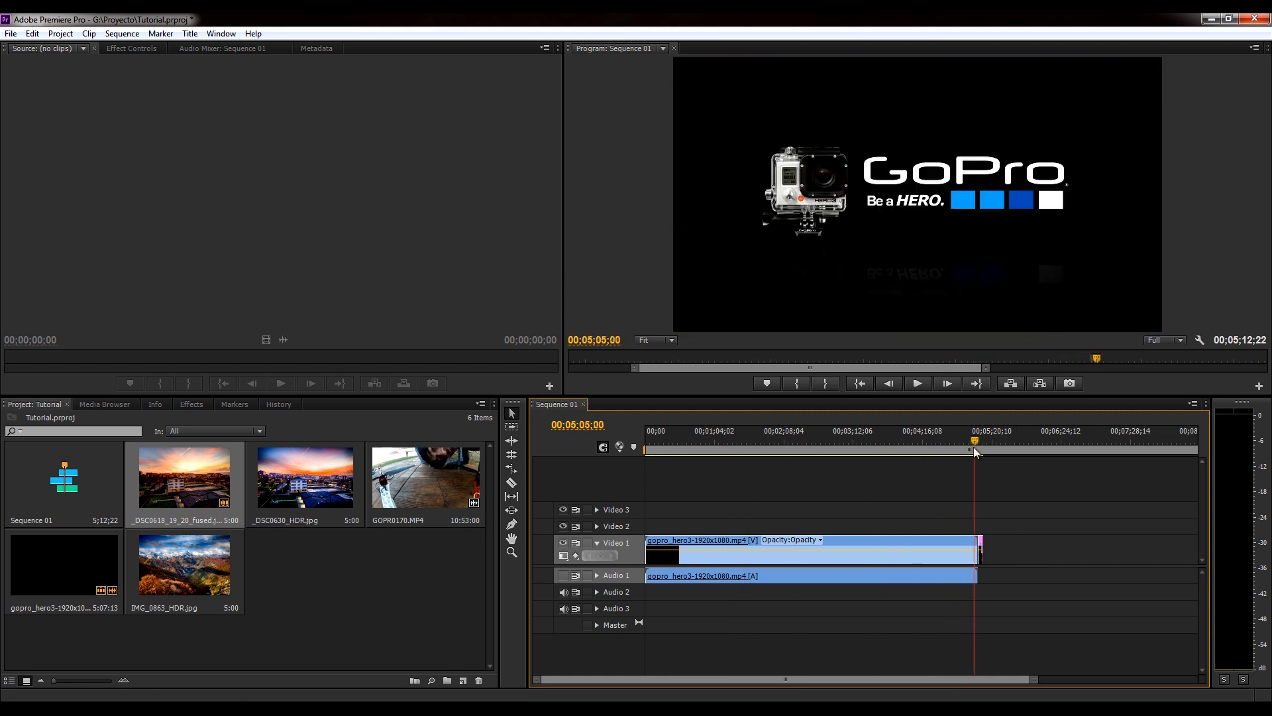
{"action": "key", "text": "space"}
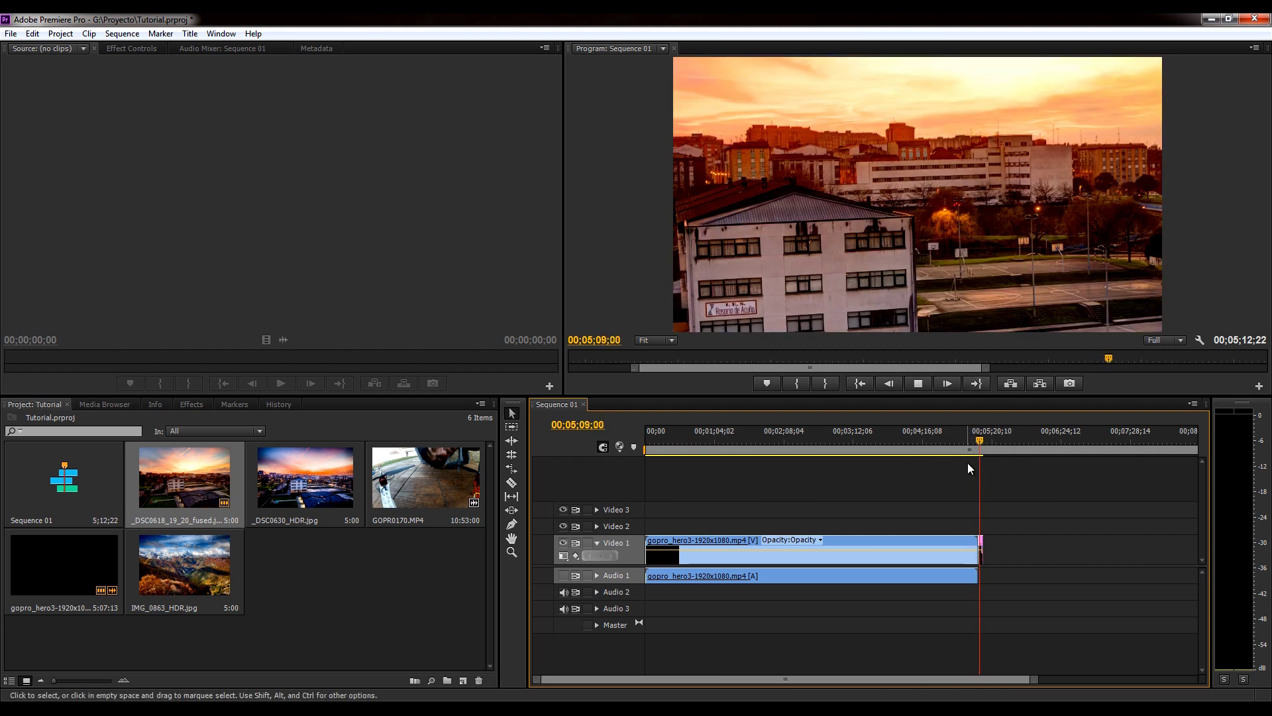
{"action": "key", "text": "space"}
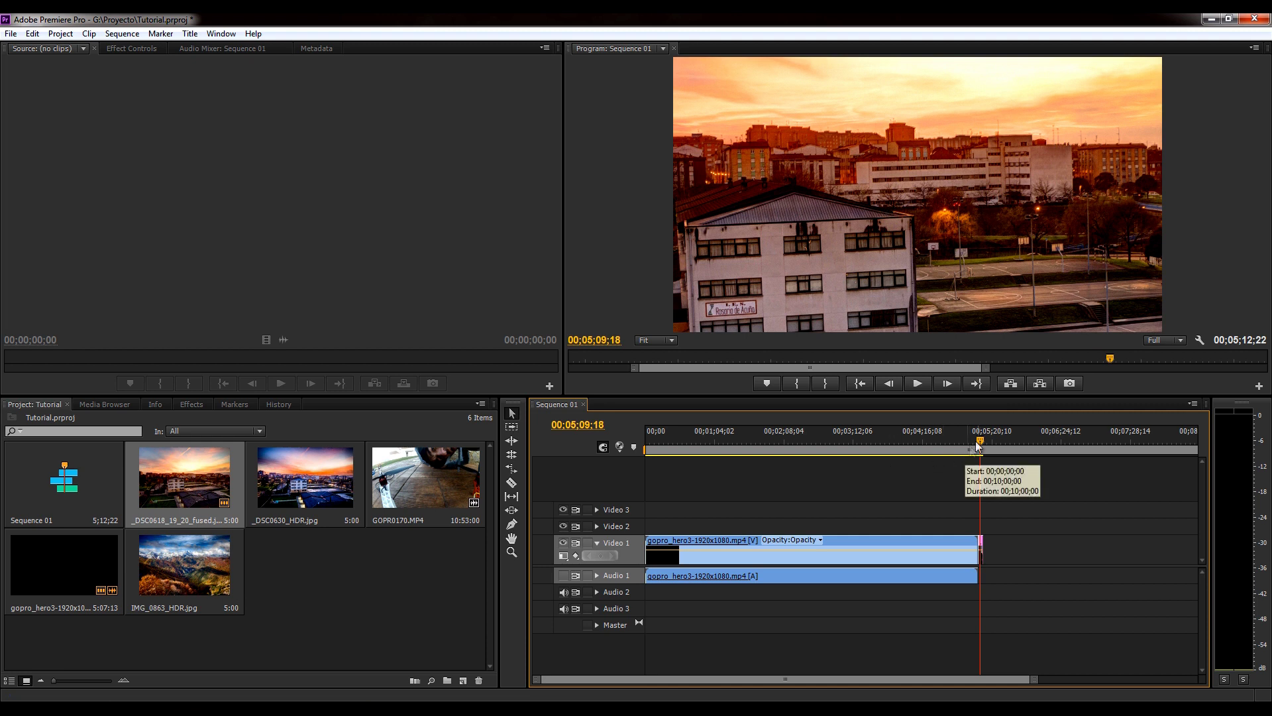
{"action": "mouse_move", "coordinate": [980, 441]}
{"action": "left_mouse_down"}
{"action": "mouse_move", "coordinate": [820, 443]}
{"action": "mouse_move", "coordinate": [983, 447]}
{"action": "left_mouse_up"}
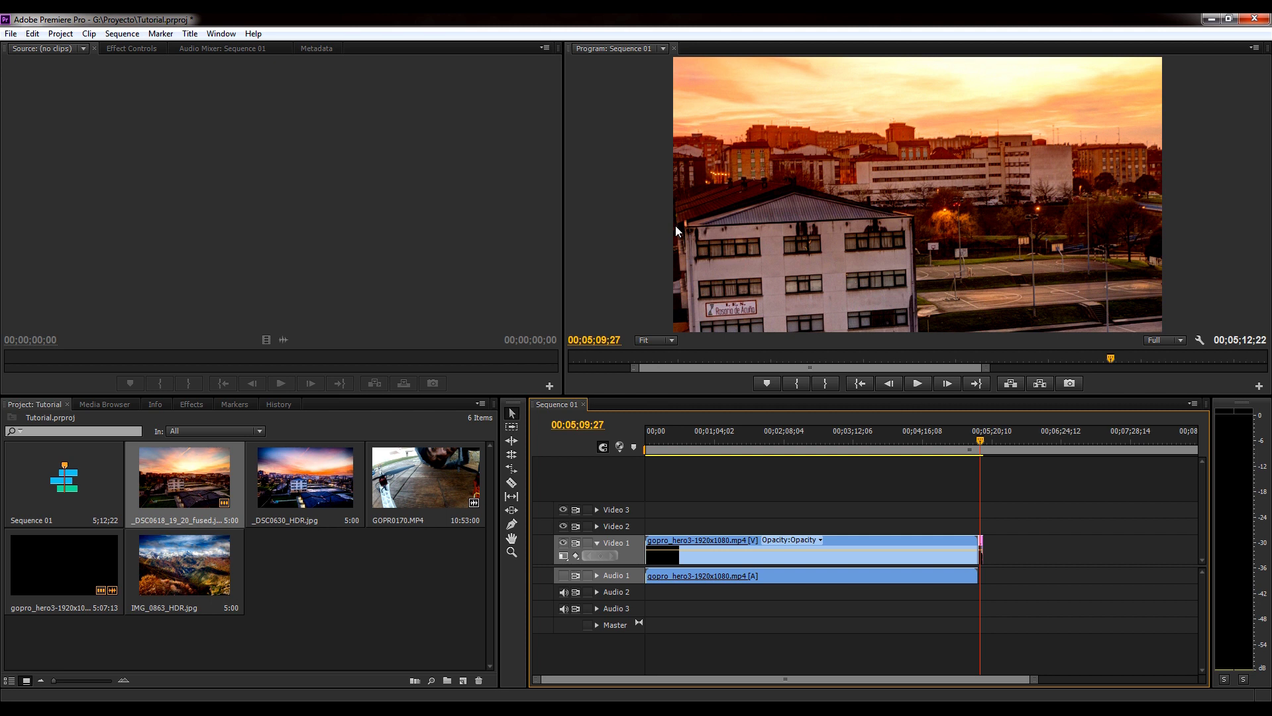
- Confirm Sequence 01 is 1920 x 1080 at 29,97 fps, then save the Tutorial project
{"action": "left_click", "coordinate": [45, 482]}
{"action": "right_click", "coordinate": [76, 467]}
{"action": "left_click", "coordinate": [166, 229]}
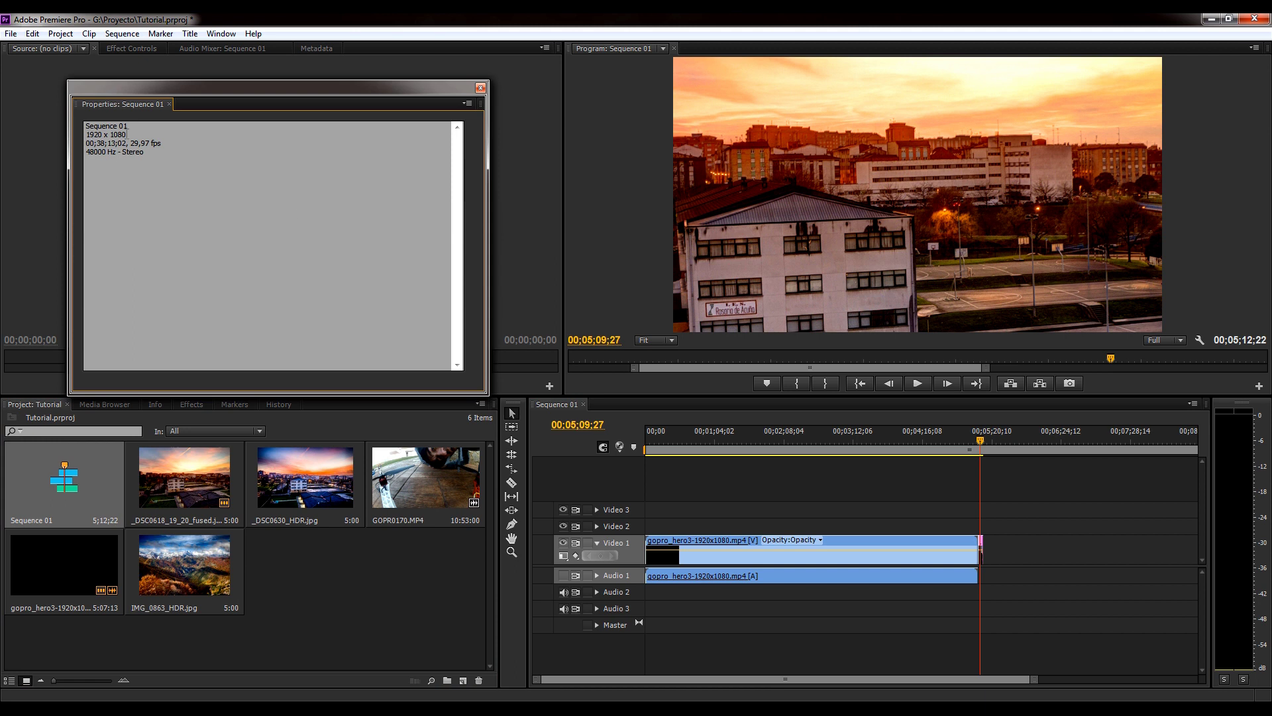
{"action": "left_click", "coordinate": [481, 87]}
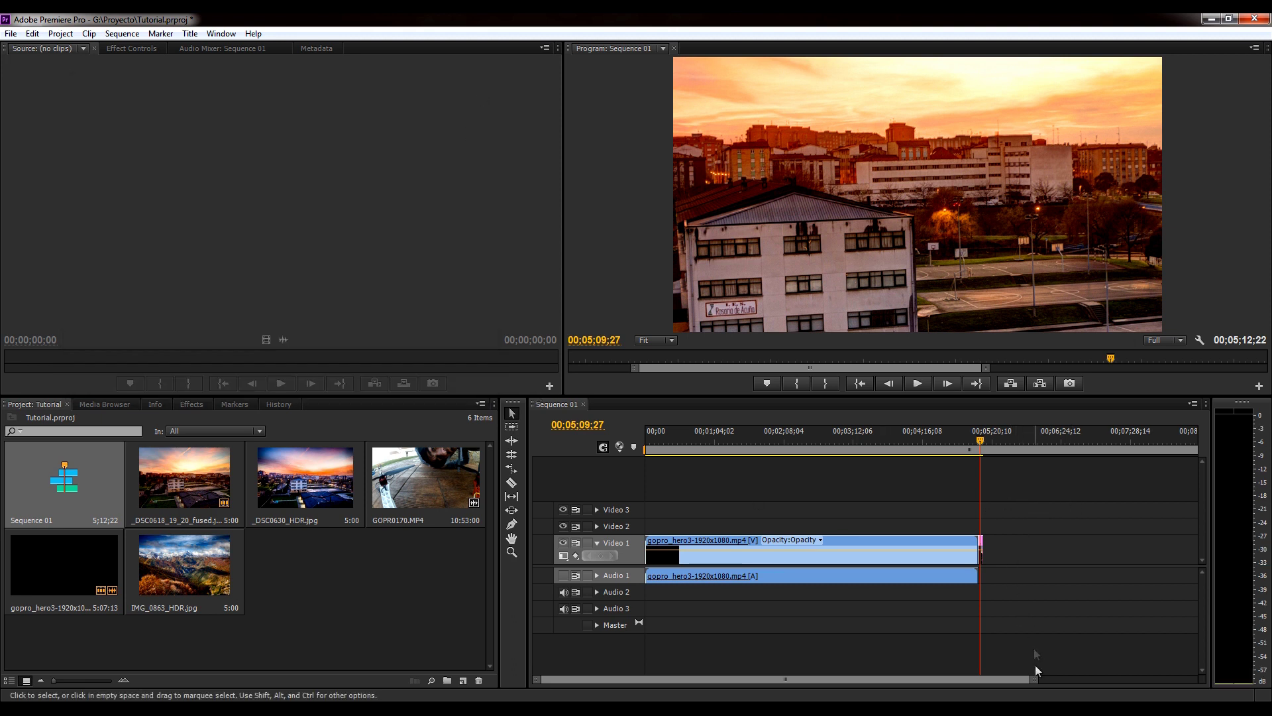
{"action": "key", "text": "ctrl+s"}
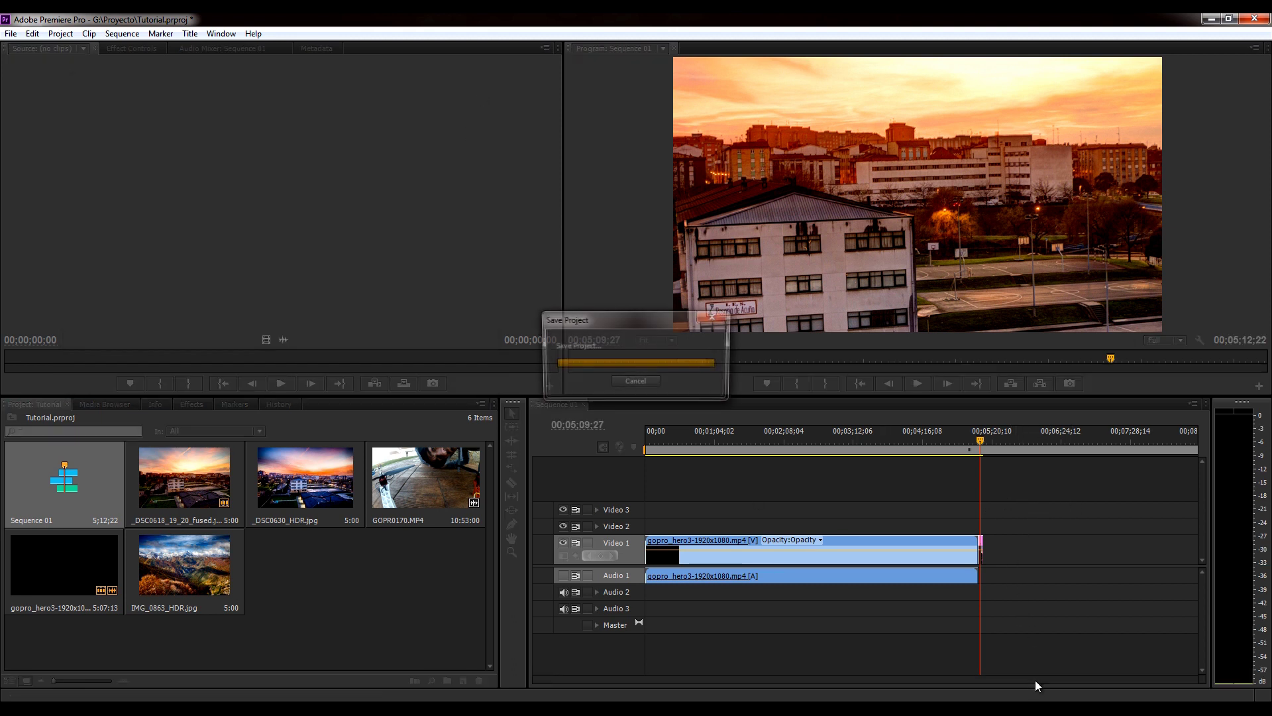
- Apply Scale to Frame Size to the _DSC0618 sunset photo clip on Video 1
{"action": "left_click_drag", "start_coordinate": [1034, 681], "coordinate": [857, 681]}
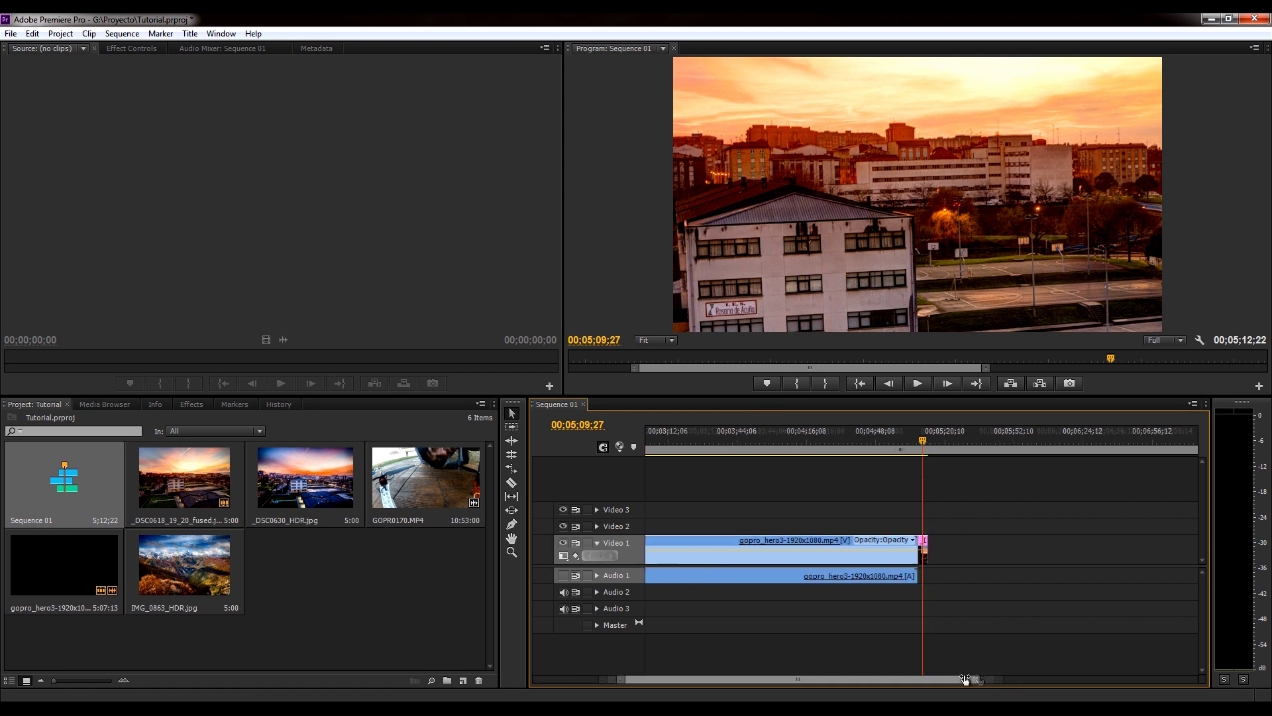
{"action": "right_click", "coordinate": [923, 555]}
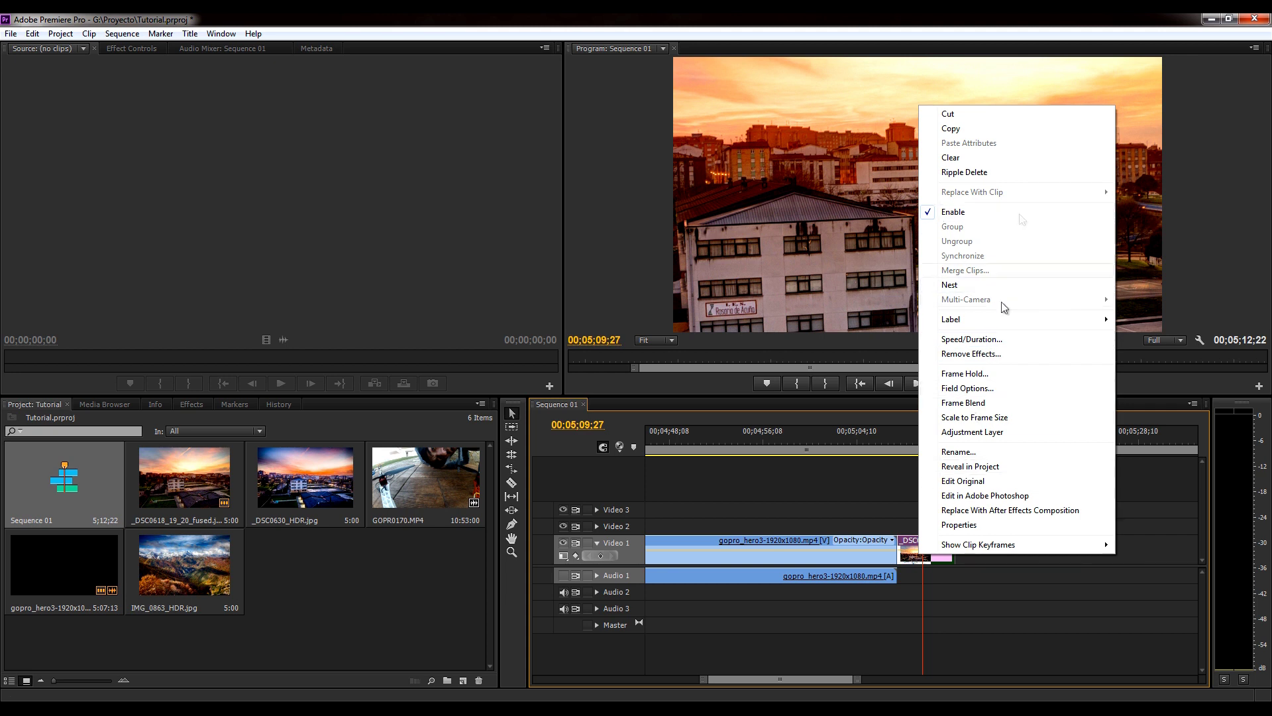
{"action": "left_click", "coordinate": [1006, 418]}
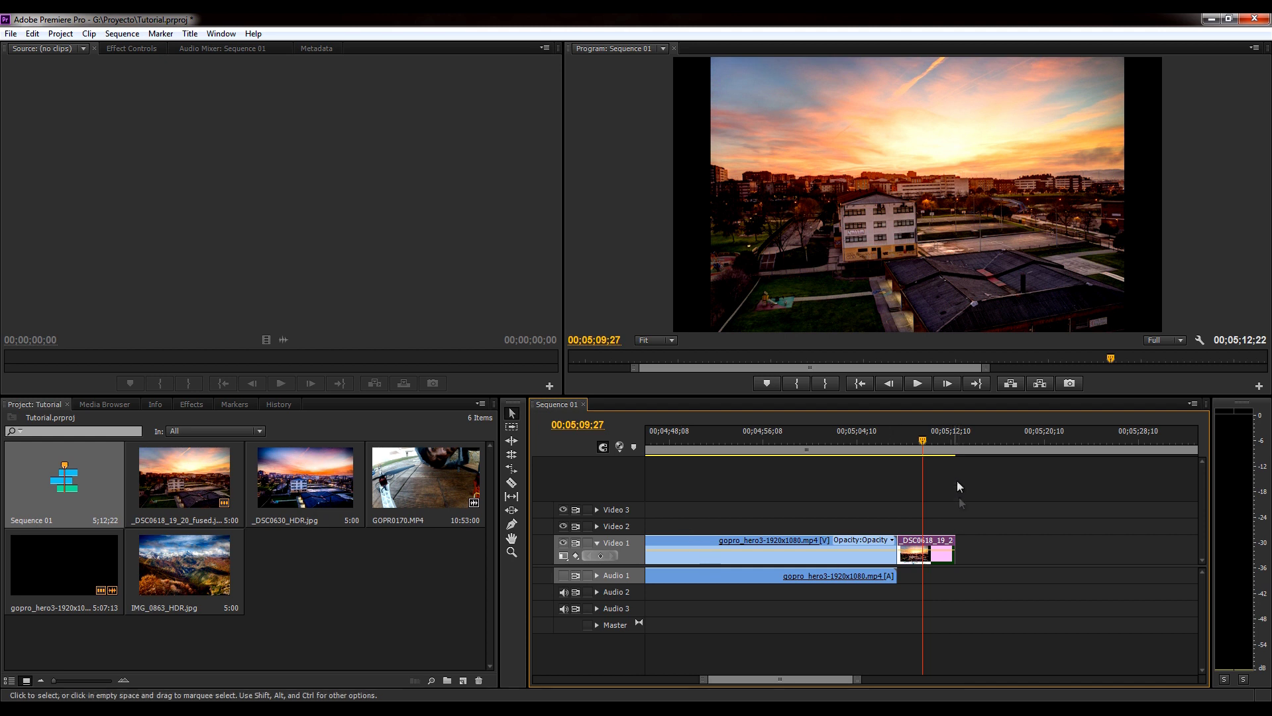
{"action": "left_click", "coordinate": [914, 440]}
{"action": "left_click_drag", "start_coordinate": [914, 440], "coordinate": [911, 457]}
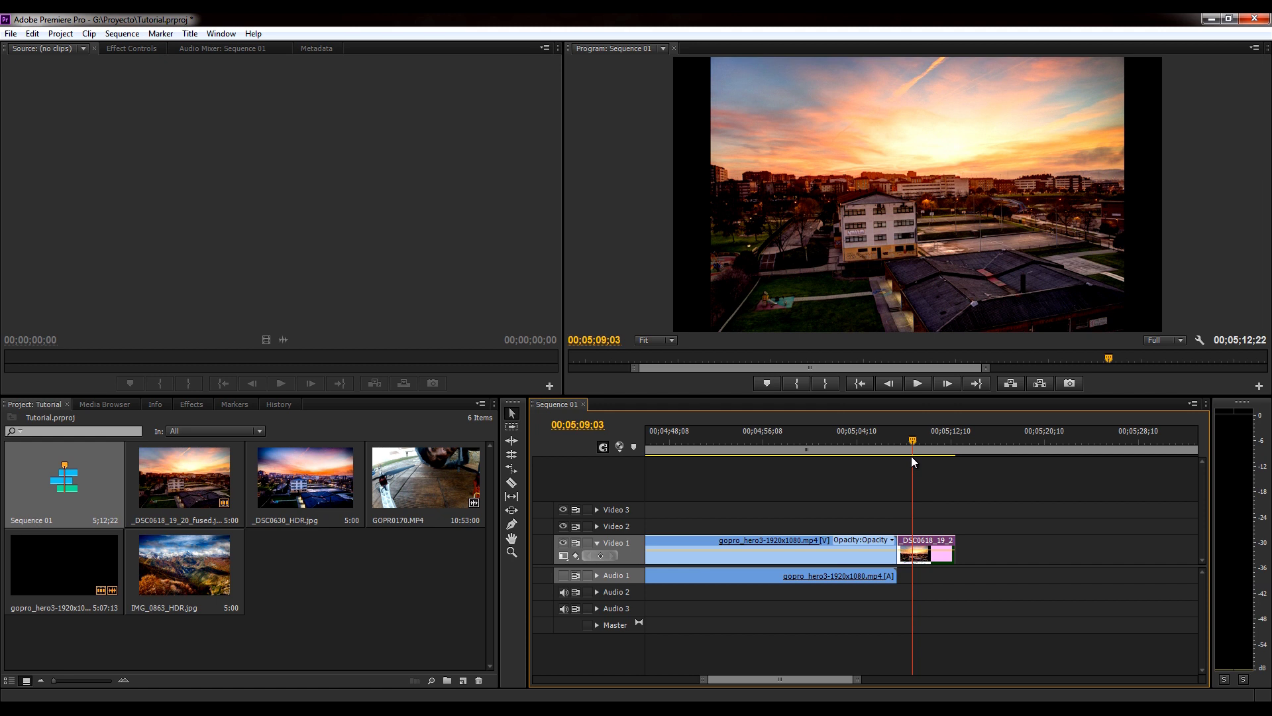
{"action": "mouse_move", "coordinate": [912, 458]}
{"action": "left_mouse_down"}
{"action": "mouse_move", "coordinate": [882, 445]}
{"action": "mouse_move", "coordinate": [920, 452]}
{"action": "left_mouse_up"}
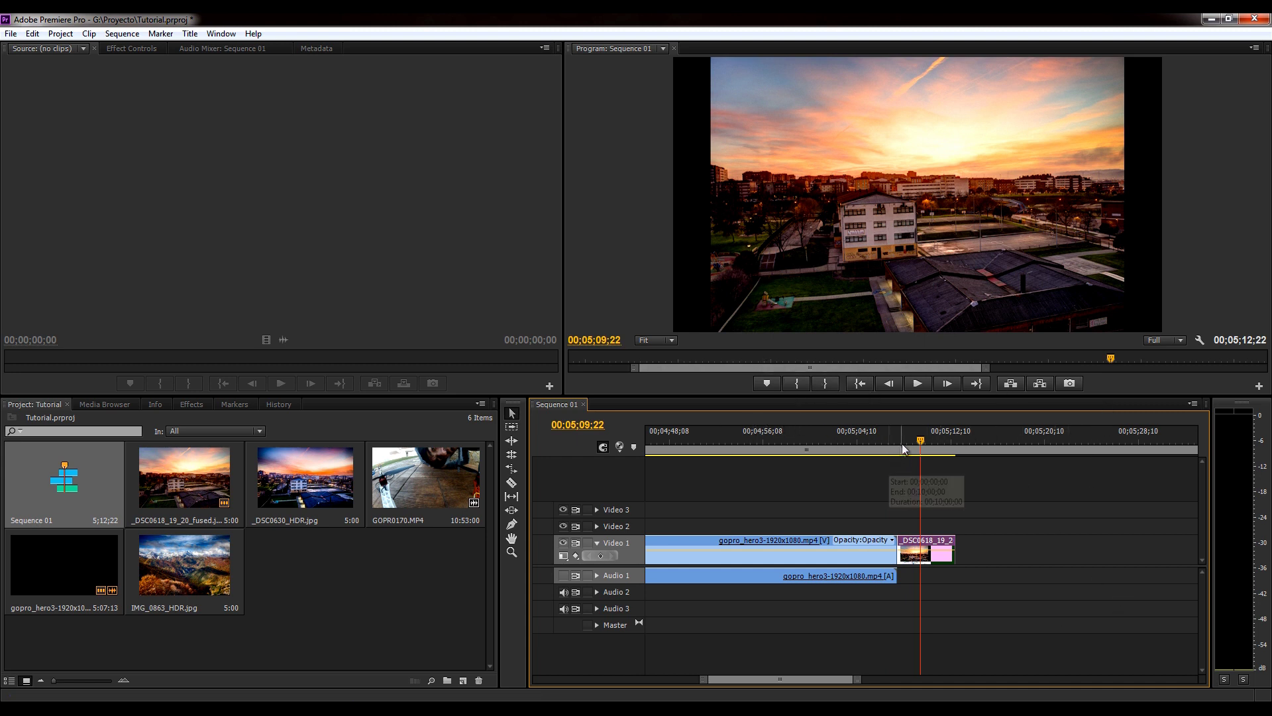
{"action": "left_click_drag", "start_coordinate": [922, 439], "coordinate": [893, 442]}
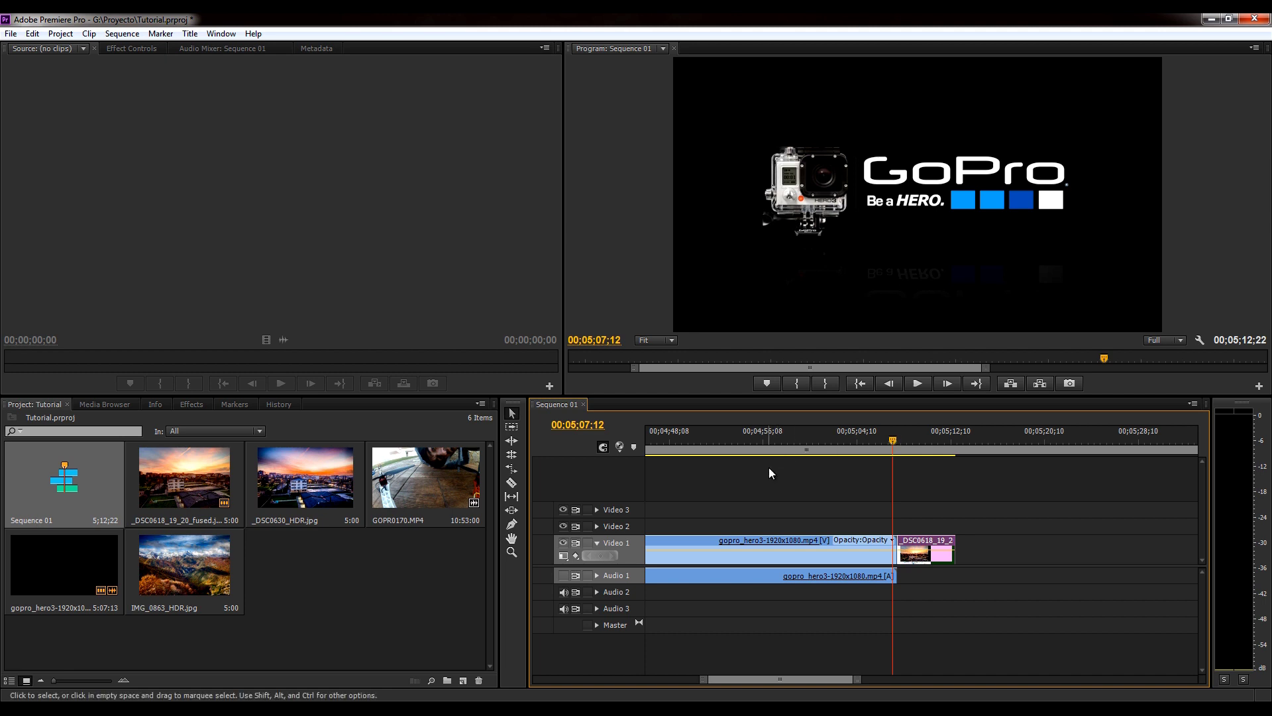
{"action": "mouse_move", "coordinate": [769, 680]}
{"action": "left_mouse_down"}
{"action": "mouse_move", "coordinate": [664, 678]}
{"action": "mouse_move", "coordinate": [1032, 678]}
{"action": "left_mouse_up"}
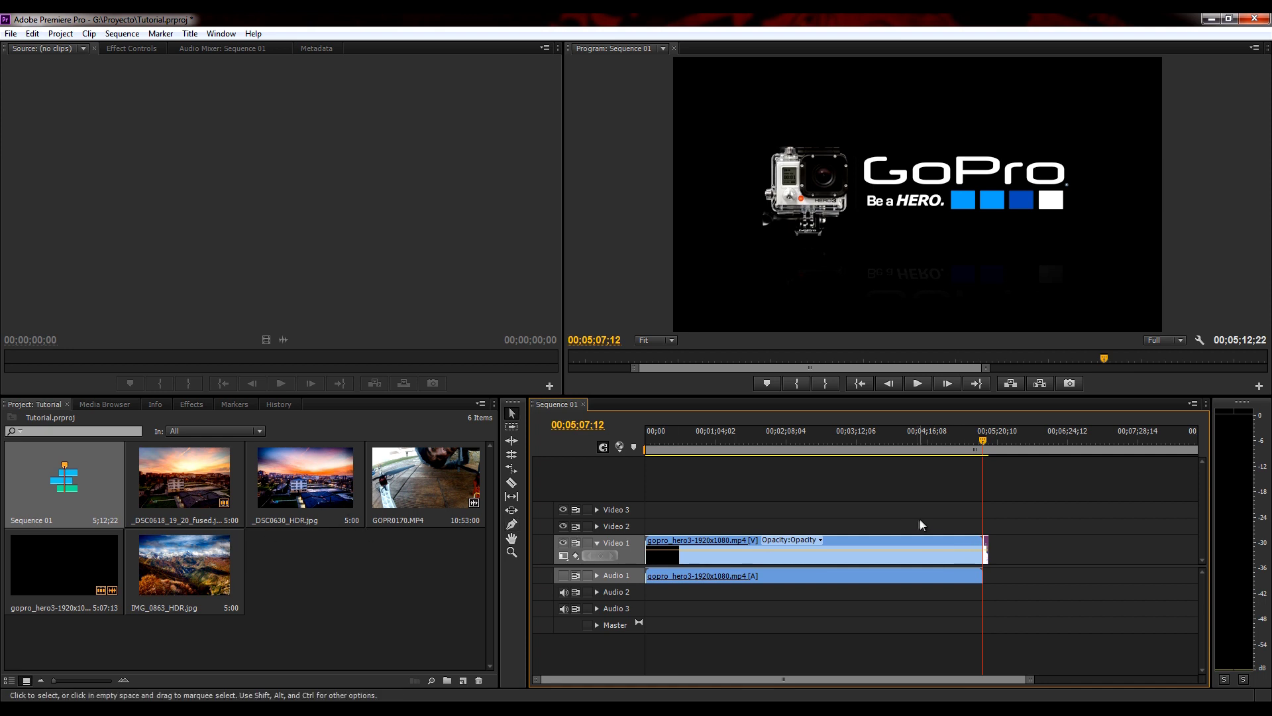
- Delete the GoPro video and sunset photo clips from Sequence 01
{"action": "left_click", "coordinate": [1022, 546]}
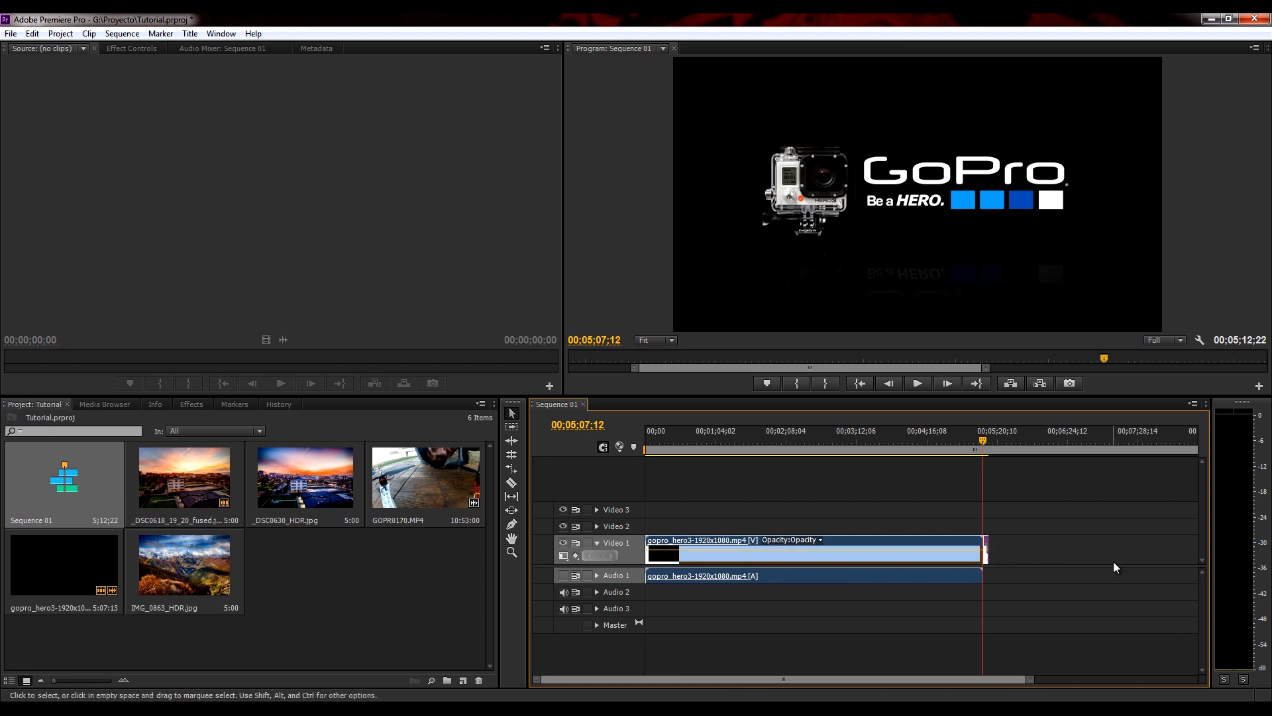
{"action": "key", "text": "Delete"}
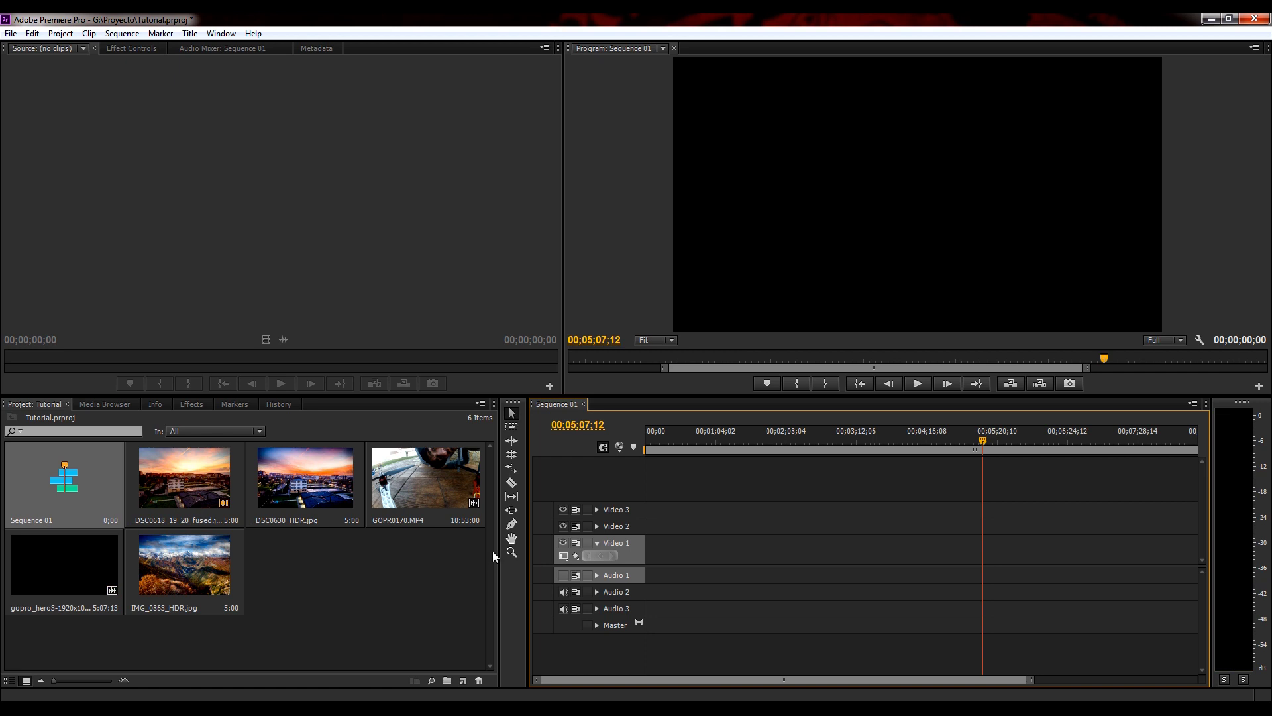
- Select five project items starting with _DSC0618, then clear that selection
{"action": "left_click", "coordinate": [189, 471], "text": "ctrl"}
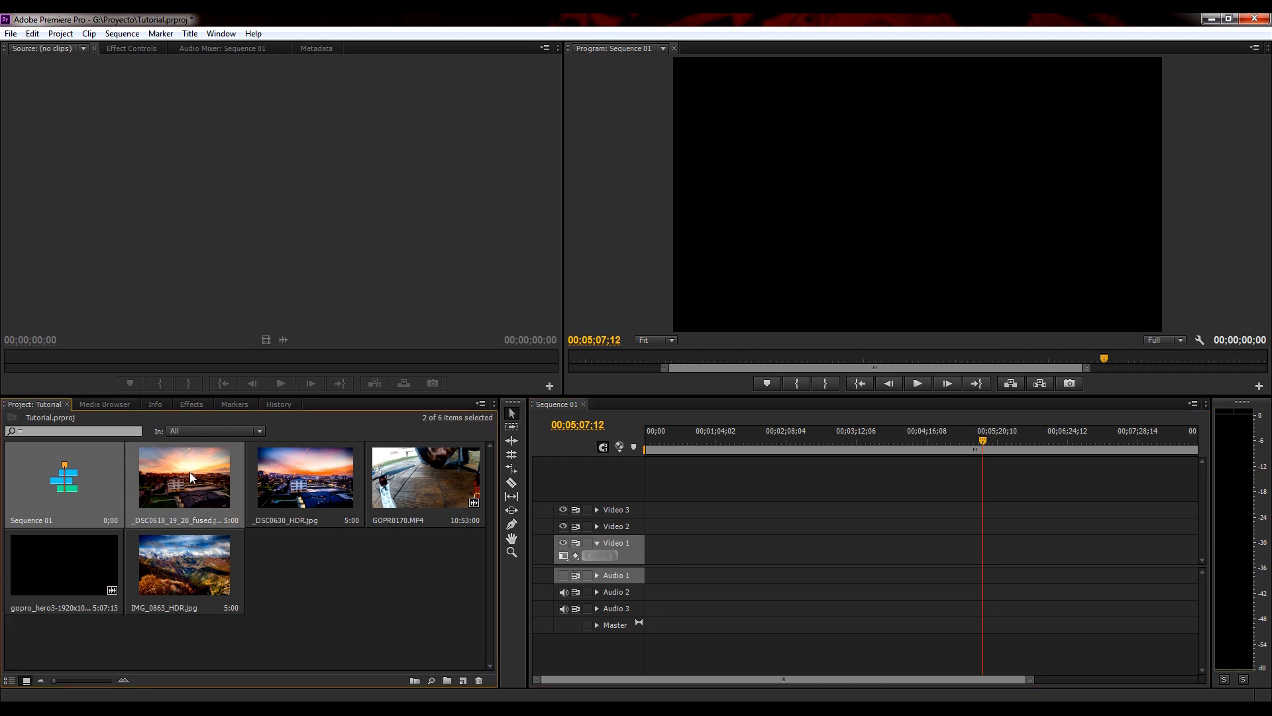
{"action": "left_click", "coordinate": [200, 491], "text": "ctrl"}
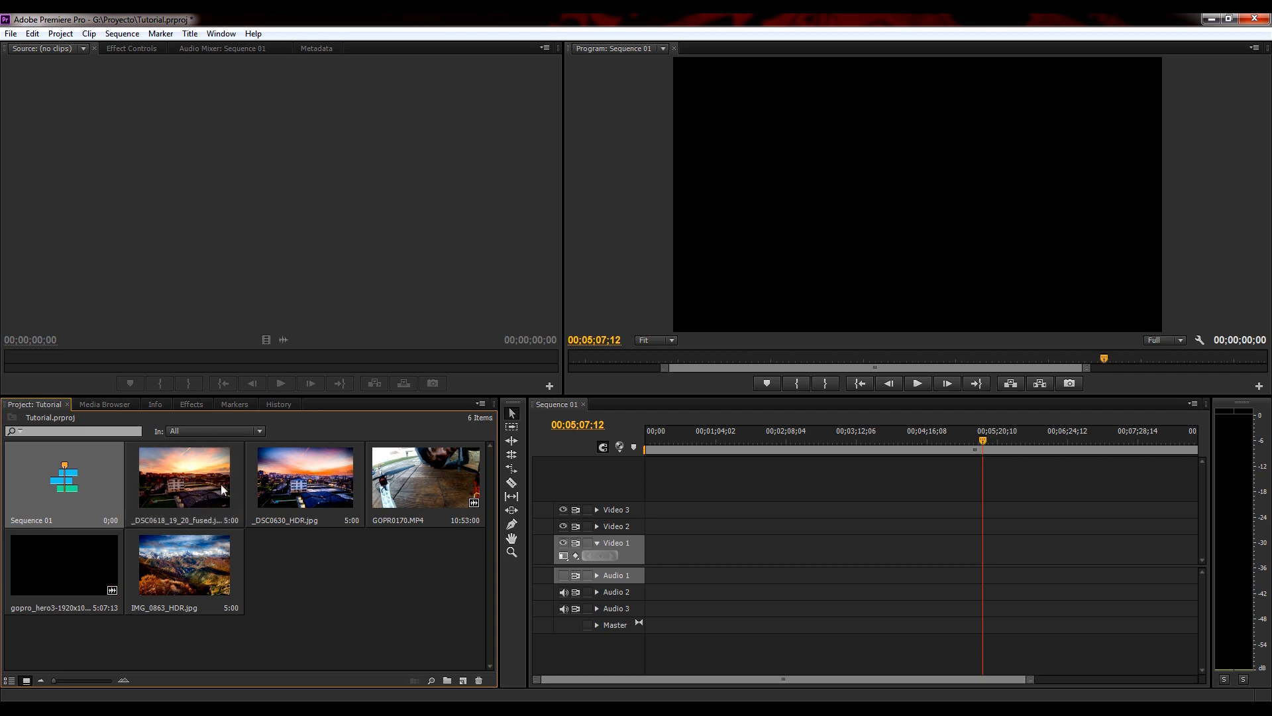
{"action": "left_click", "coordinate": [221, 488]}
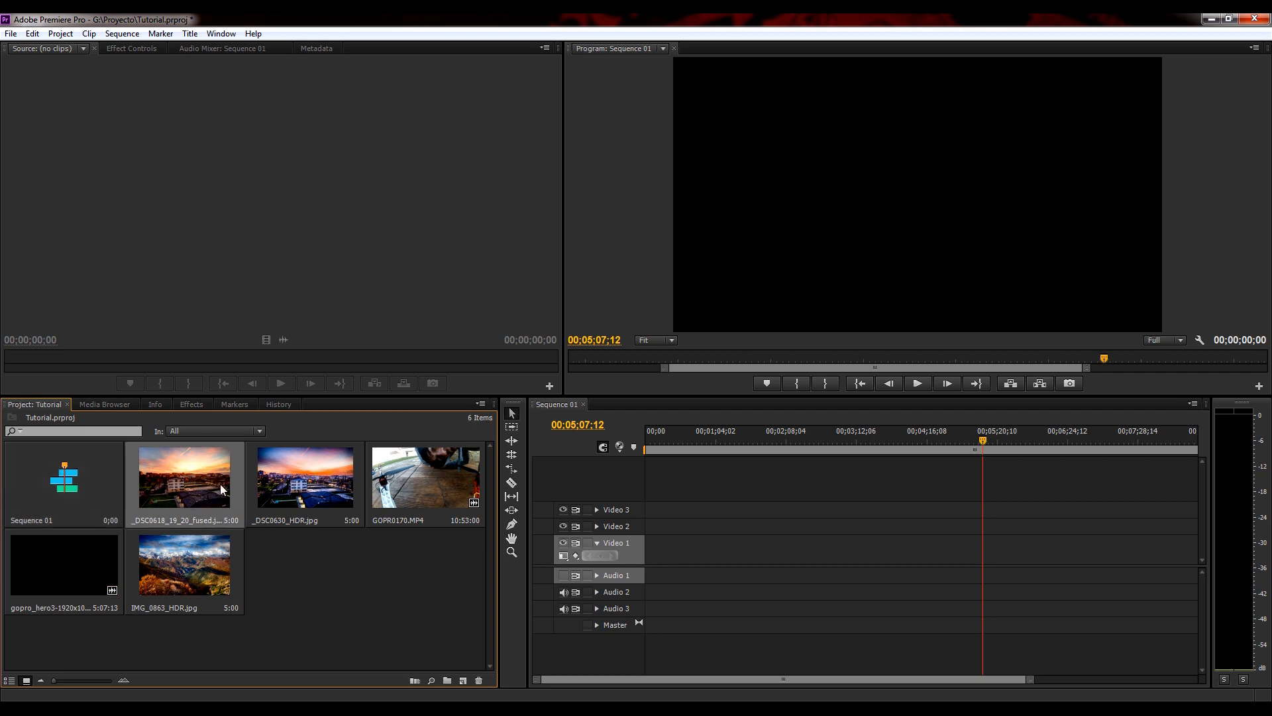
{"action": "left_click", "coordinate": [308, 490], "text": "ctrl"}
{"action": "left_click", "coordinate": [427, 490], "text": "ctrl"}
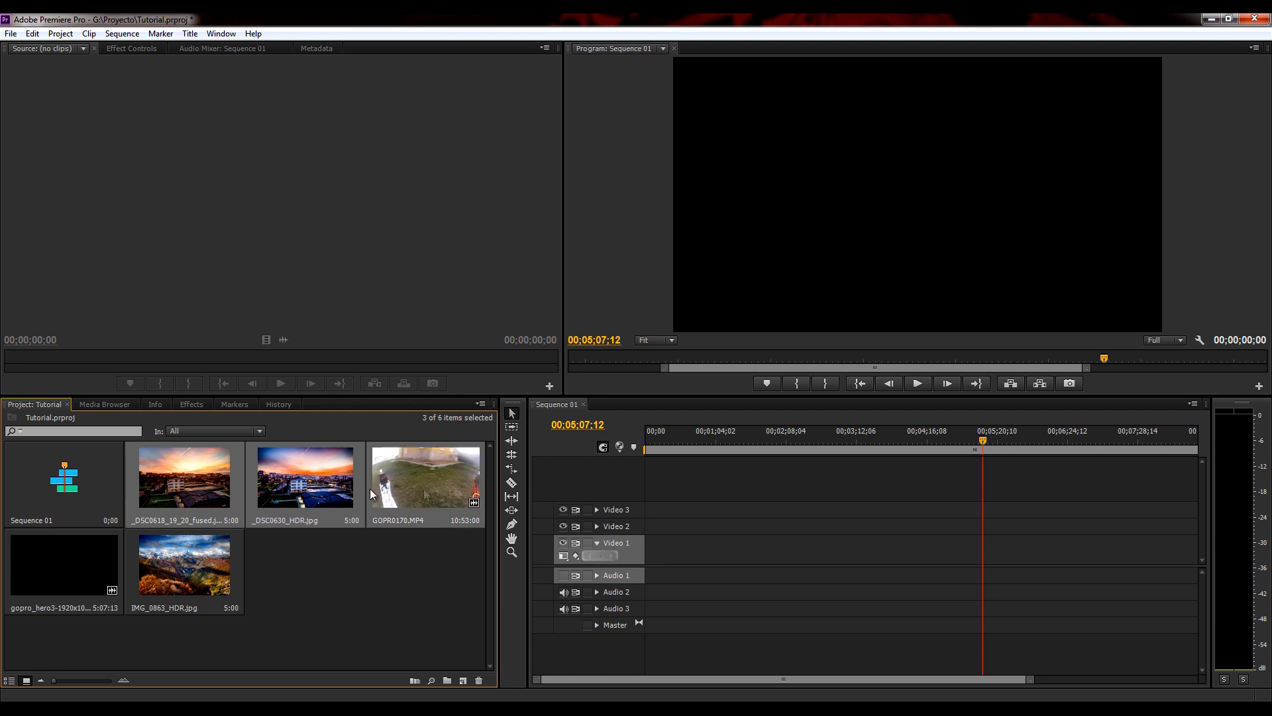
{"action": "left_click", "coordinate": [47, 586], "text": "ctrl"}
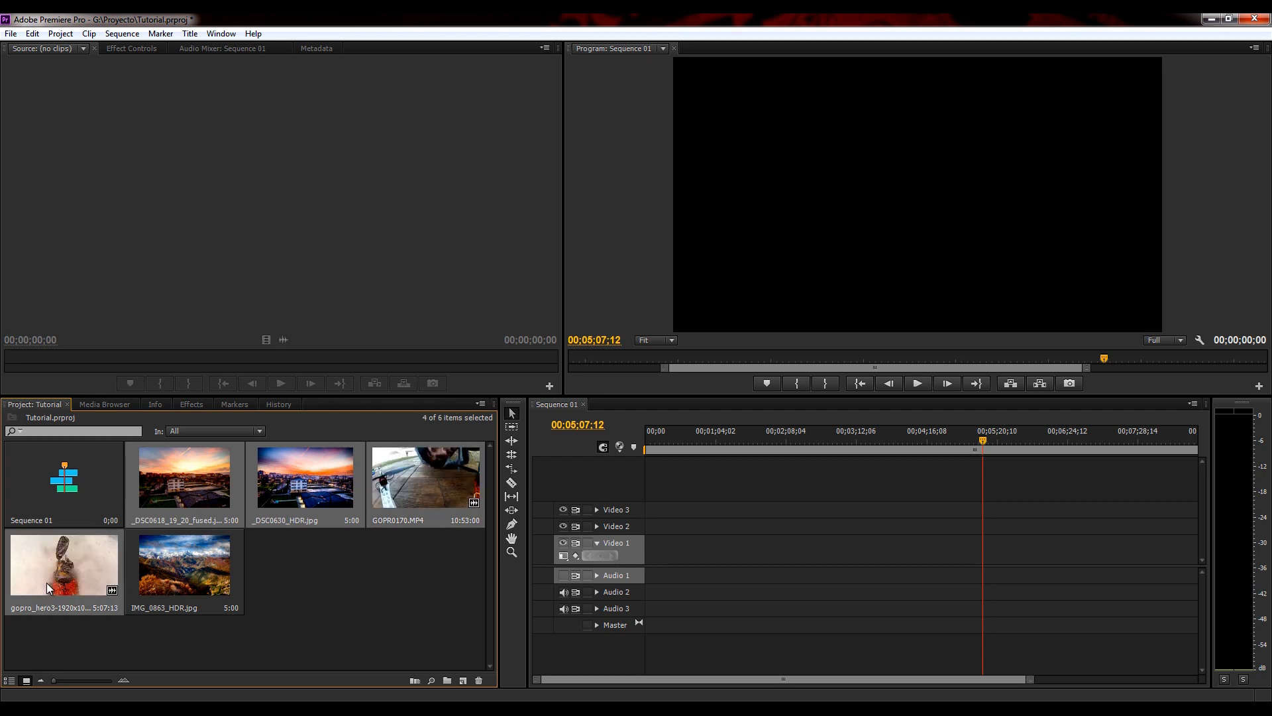
{"action": "left_click", "coordinate": [180, 565], "text": "ctrl"}
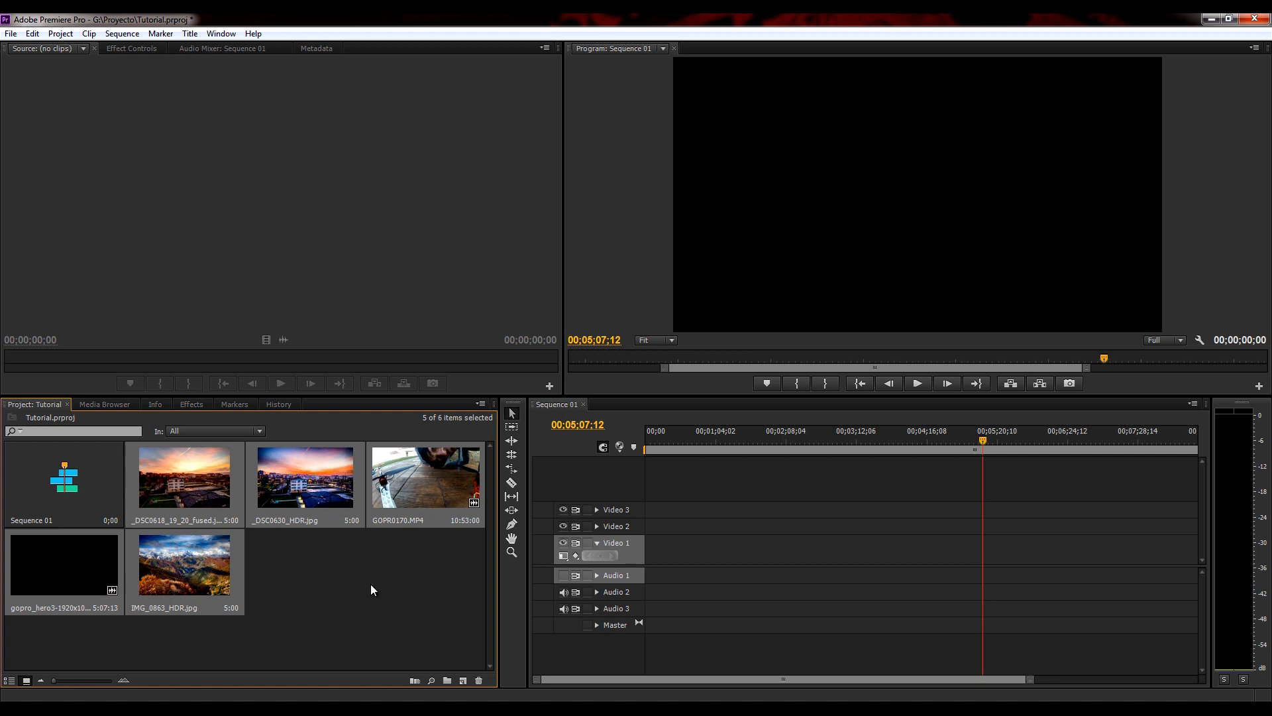
{"action": "left_click", "coordinate": [343, 572]}
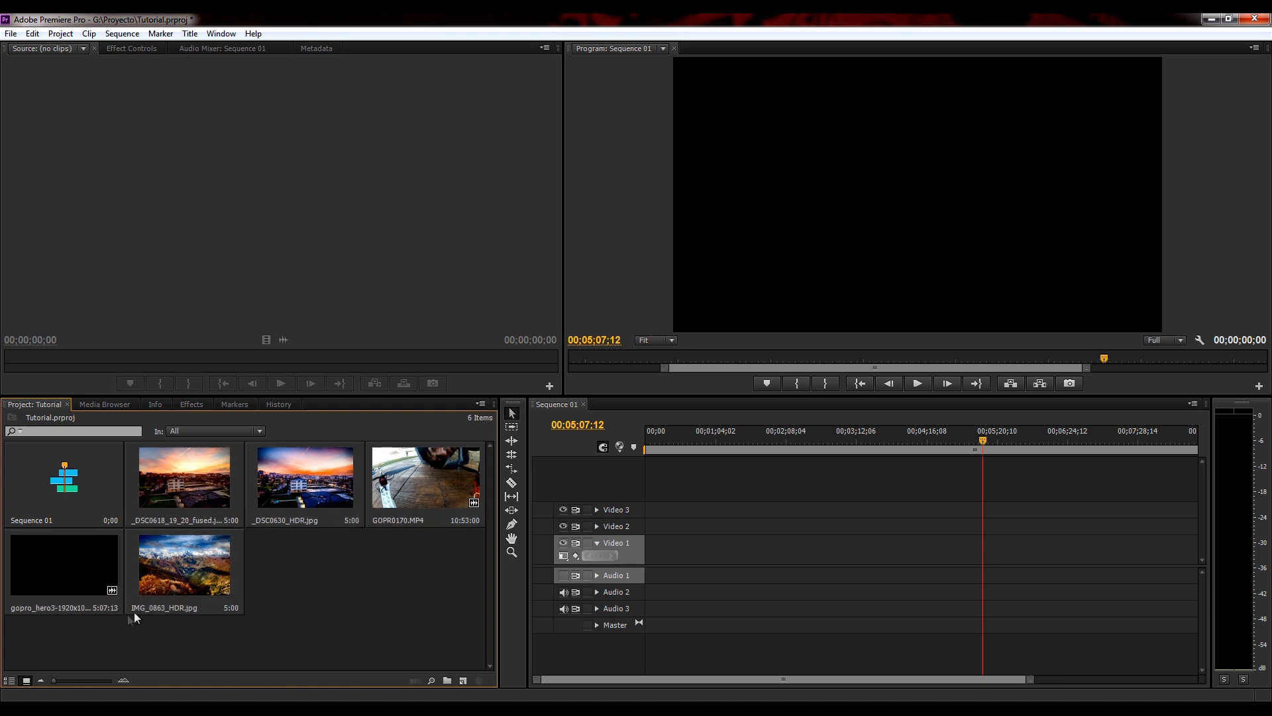
- Select IMG_0863_HDR, GOPR0170, _DSC0618, _DSC0630 and gopro_hero3 in order and drop them onto Video 1
{"action": "left_click", "coordinate": [187, 571]}
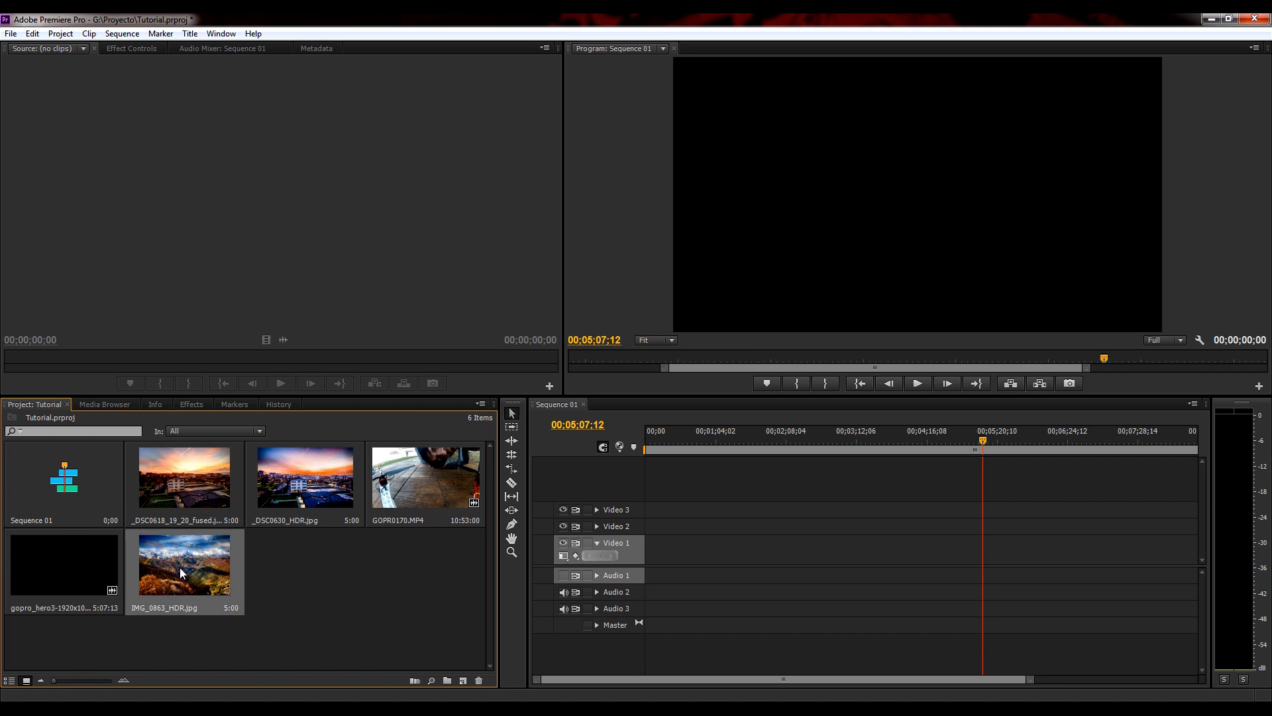
{"action": "left_click", "coordinate": [403, 467], "text": "ctrl"}
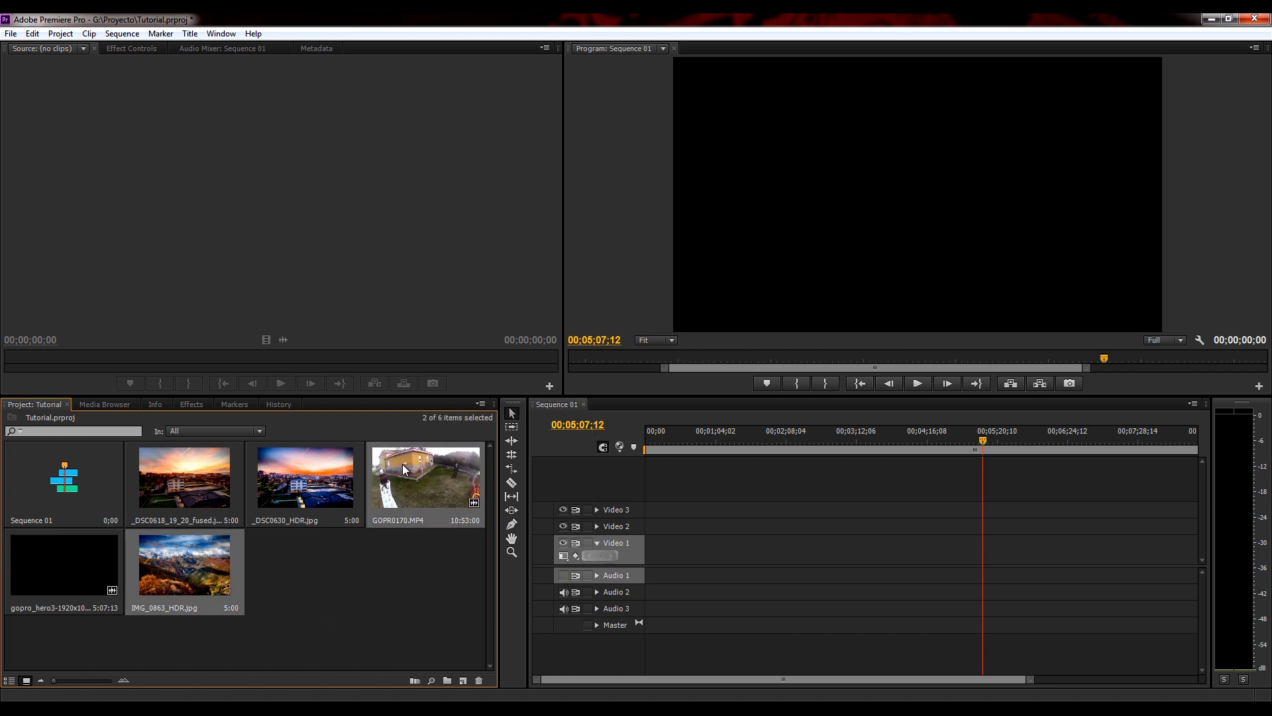
{"action": "left_click", "coordinate": [180, 475], "text": "ctrl"}
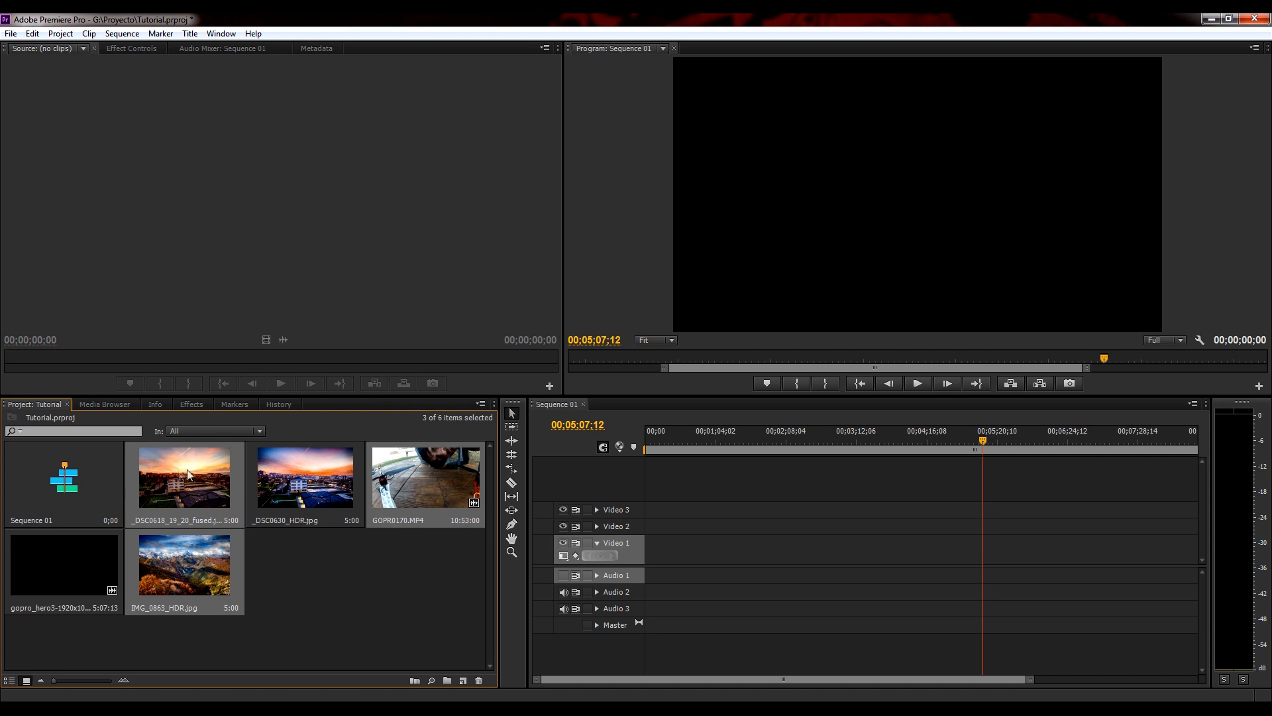
{"action": "left_click", "coordinate": [277, 475], "text": "ctrl"}
{"action": "left_click", "coordinate": [83, 571], "text": "ctrl"}
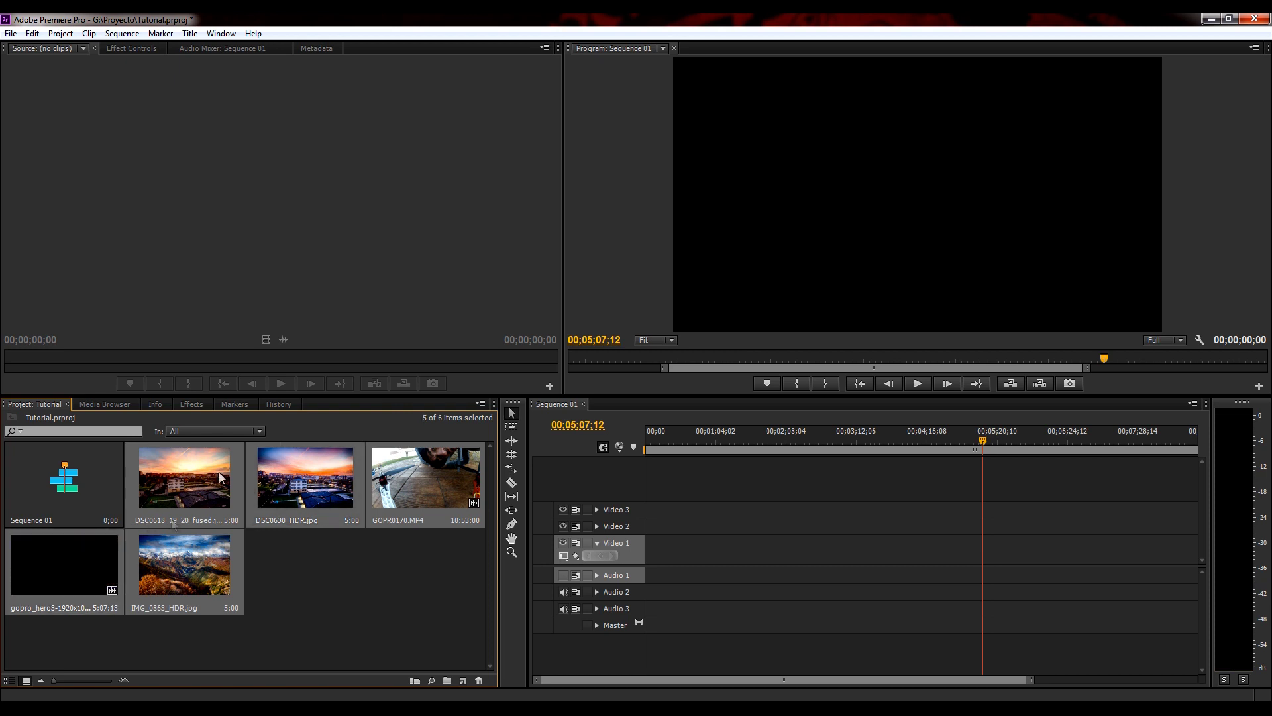
{"action": "left_click_drag", "start_coordinate": [180, 473], "coordinate": [667, 553]}
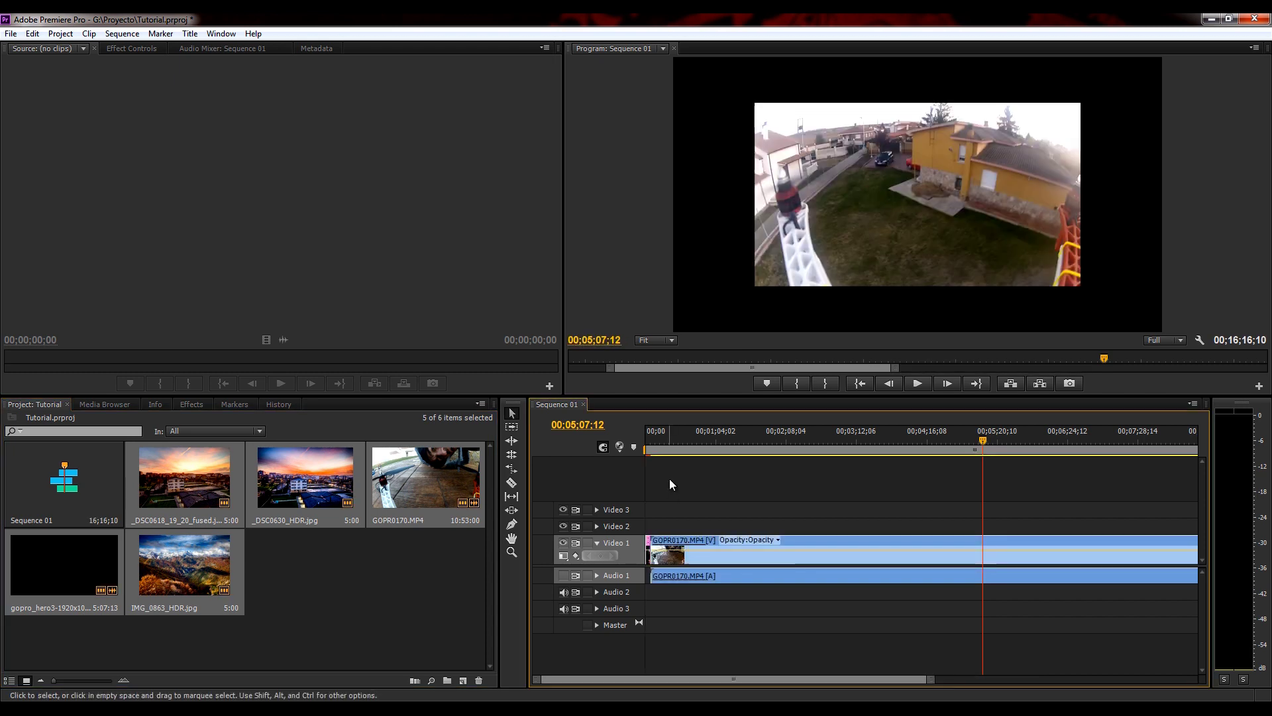
{"action": "left_click", "coordinate": [642, 433]}
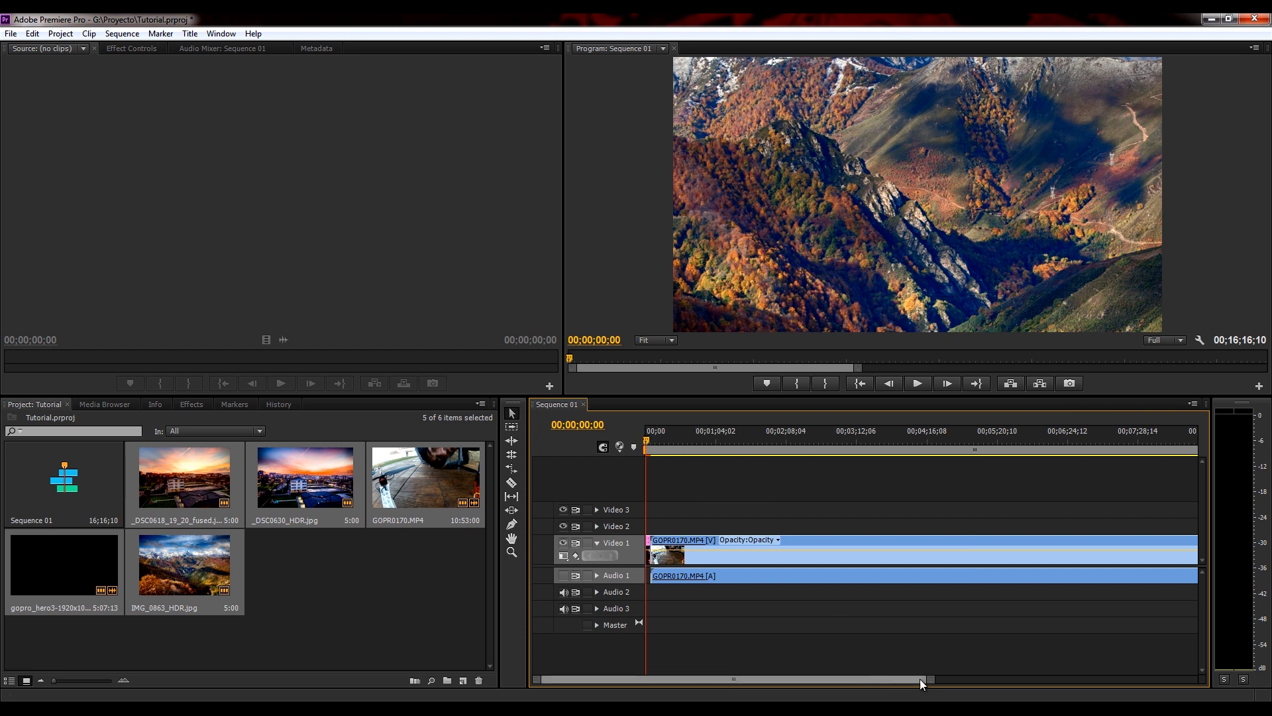
- Zoom the timeline out and scrub through both GoPro clips to the helicopter shot near 00;11;58;07
{"action": "left_click_drag", "start_coordinate": [929, 679], "coordinate": [1163, 676]}
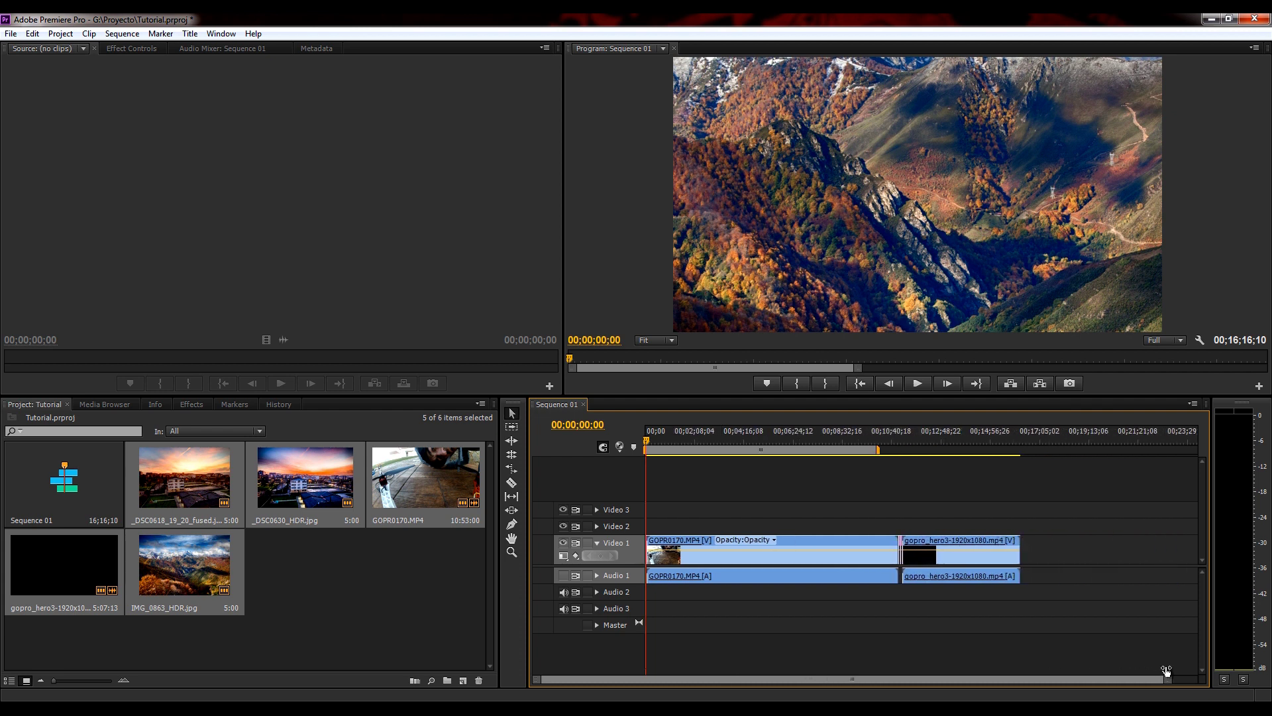
{"action": "left_click_drag", "start_coordinate": [648, 443], "coordinate": [920, 435]}
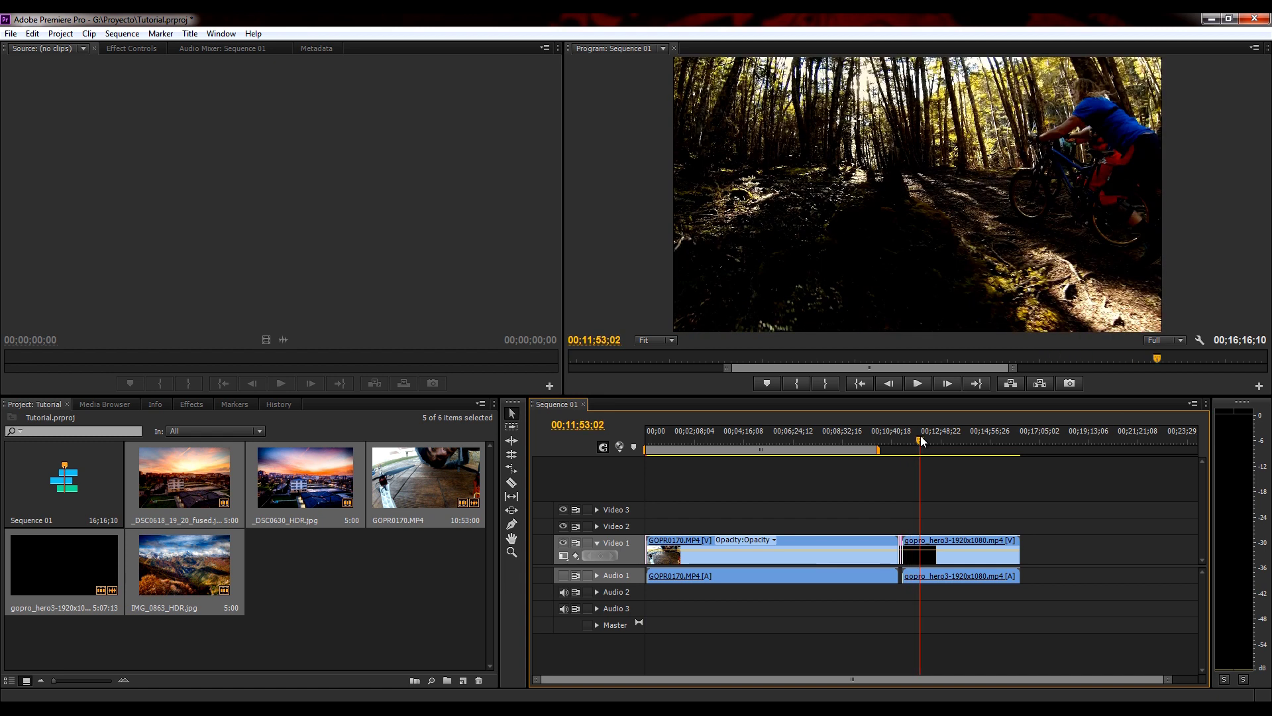
{"action": "left_click_drag", "start_coordinate": [920, 435], "coordinate": [923, 436]}
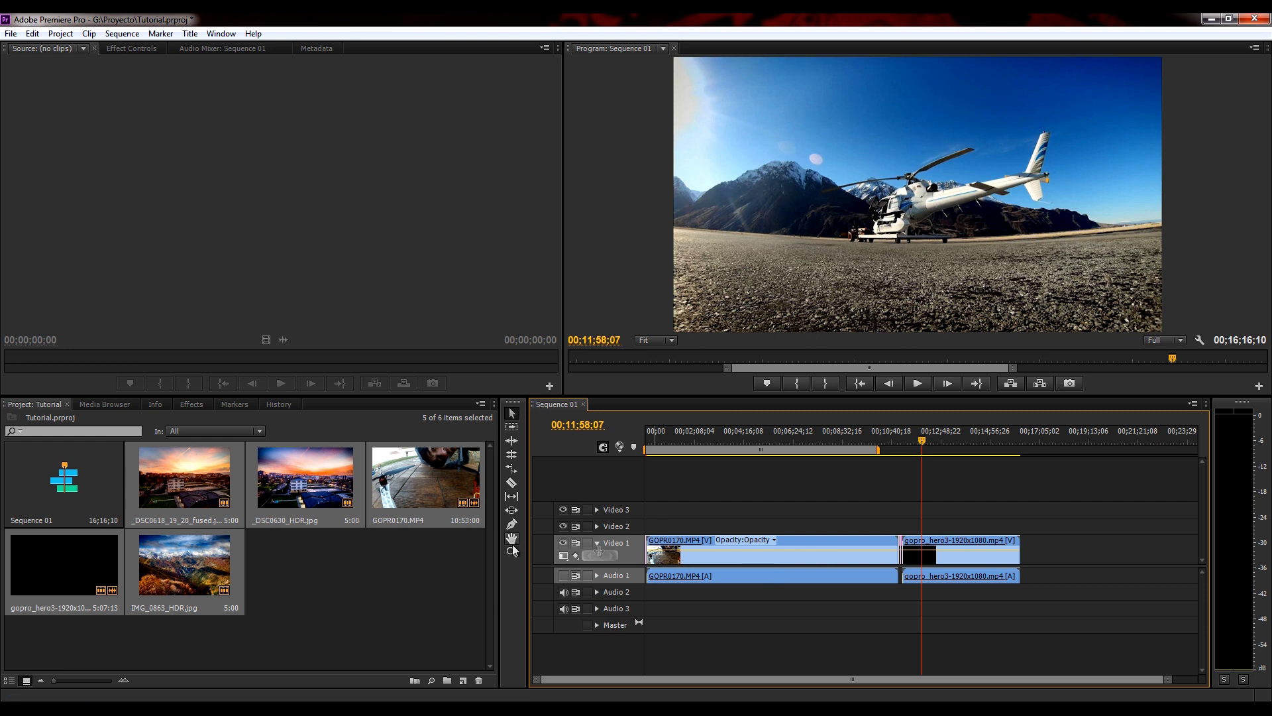
- Delete all clips from Sequence 01 and marquee-select five project items
{"action": "left_click", "coordinate": [1063, 557]}
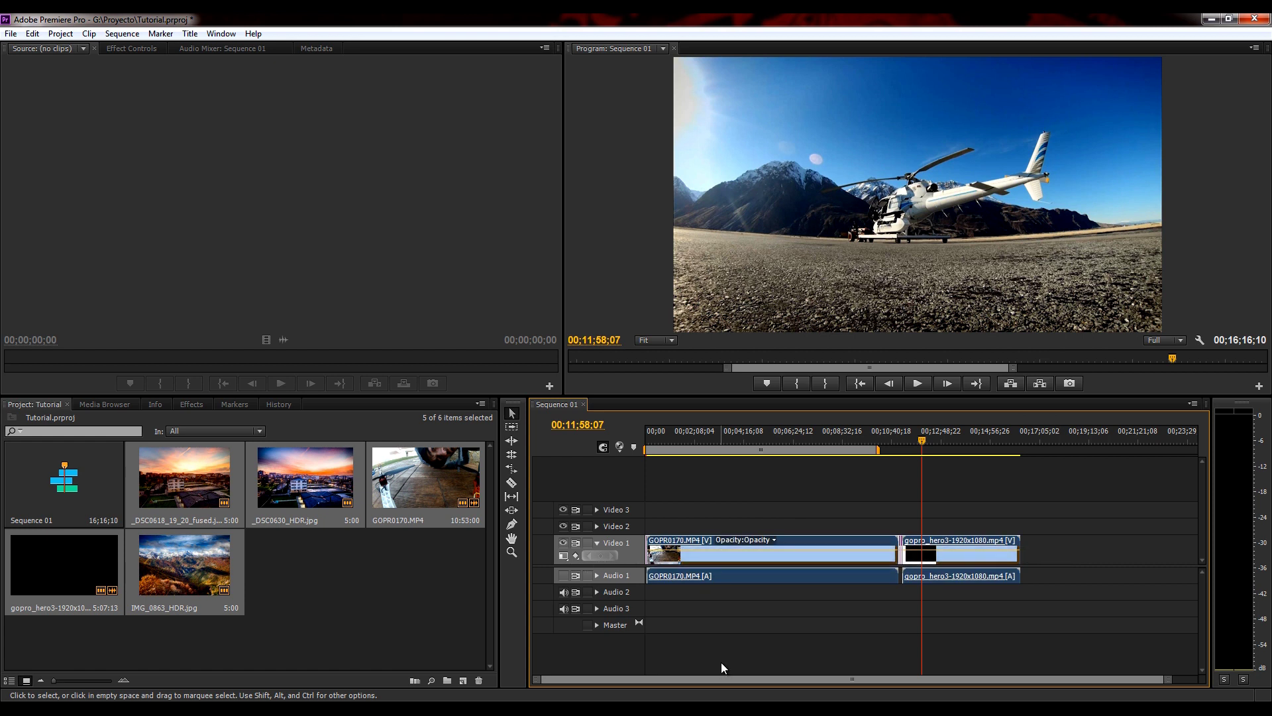
{"action": "key", "text": "Delete"}
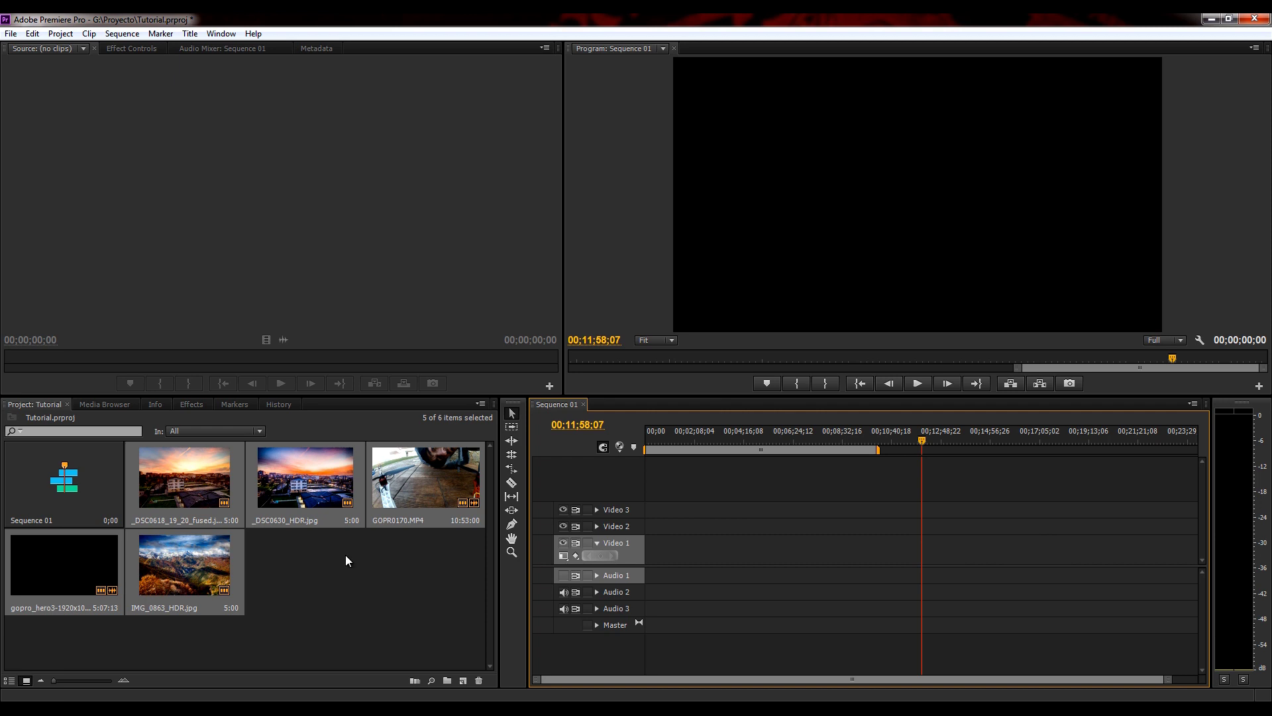
{"action": "left_click", "coordinate": [388, 619]}
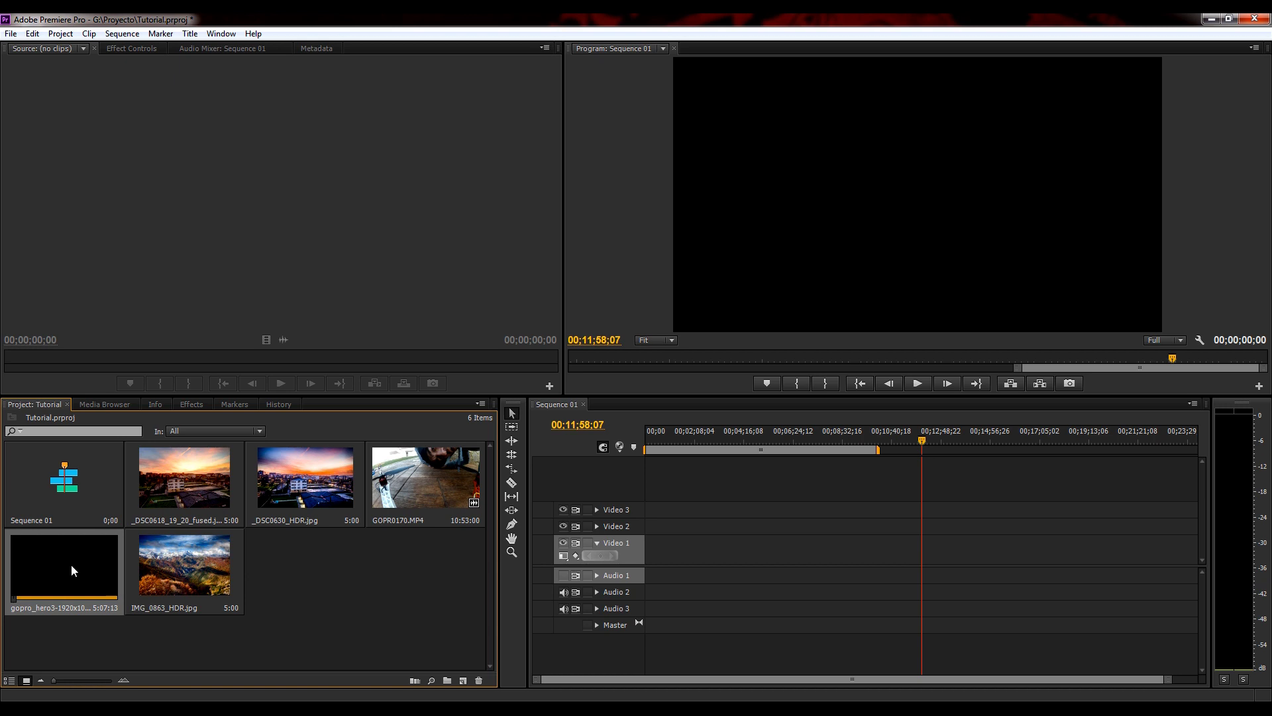
{"action": "mouse_move", "coordinate": [262, 563]}
{"action": "left_mouse_down"}
{"action": "mouse_move", "coordinate": [219, 472]}
{"action": "mouse_move", "coordinate": [458, 490]}
{"action": "left_mouse_up"}
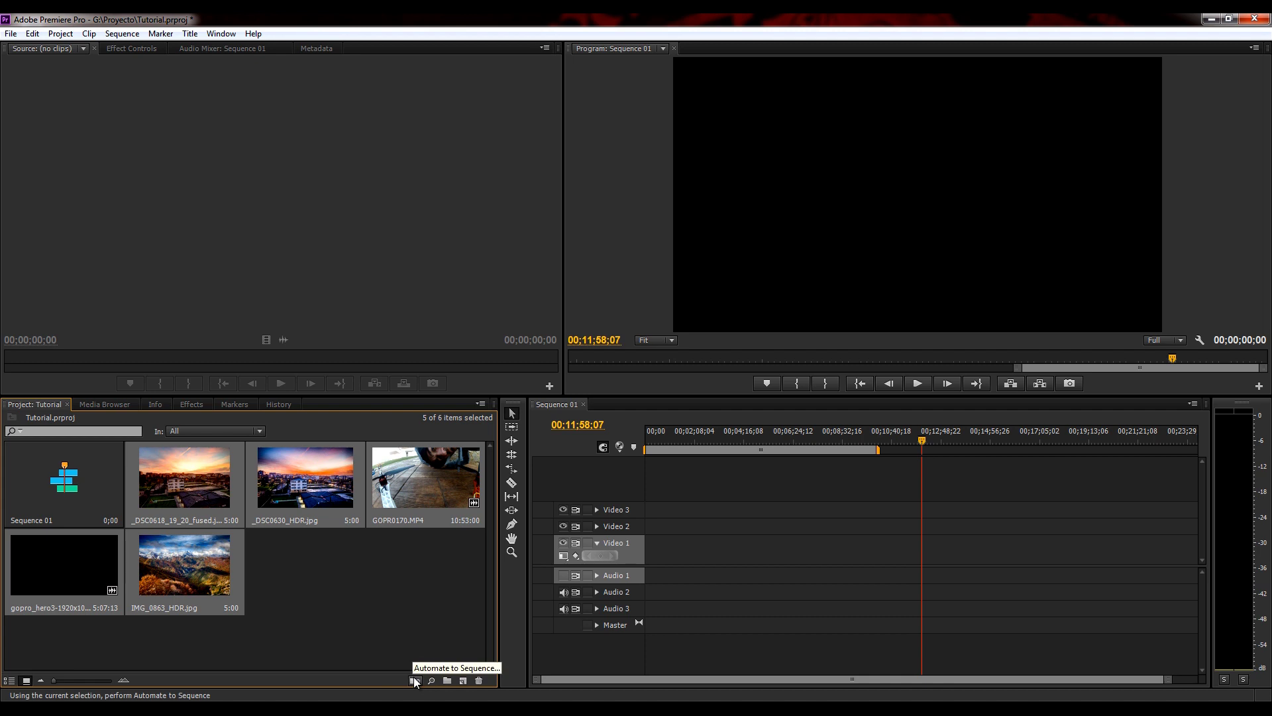
- Open Automate to Sequence and keep Sequentially placement with the Insert Edit method
{"action": "left_click", "coordinate": [414, 680]}
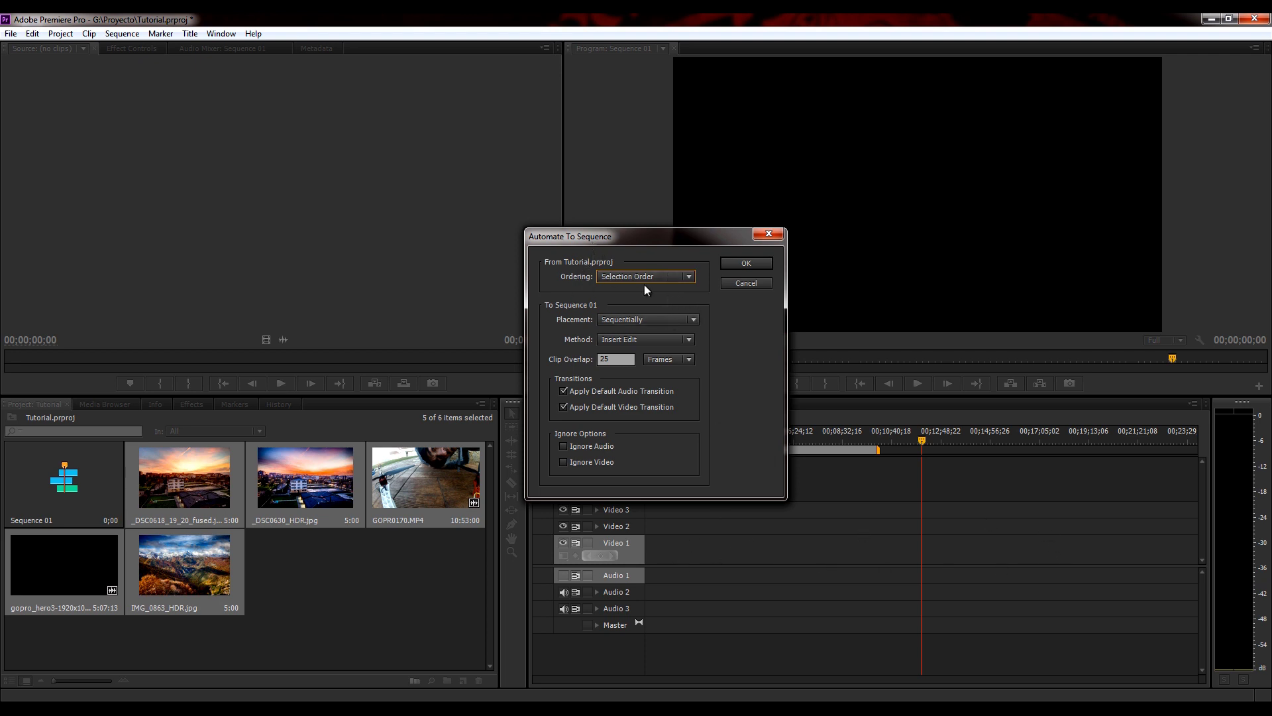
{"action": "left_click", "coordinate": [699, 318]}
{"action": "left_click", "coordinate": [727, 312]}
{"action": "left_click", "coordinate": [682, 322]}
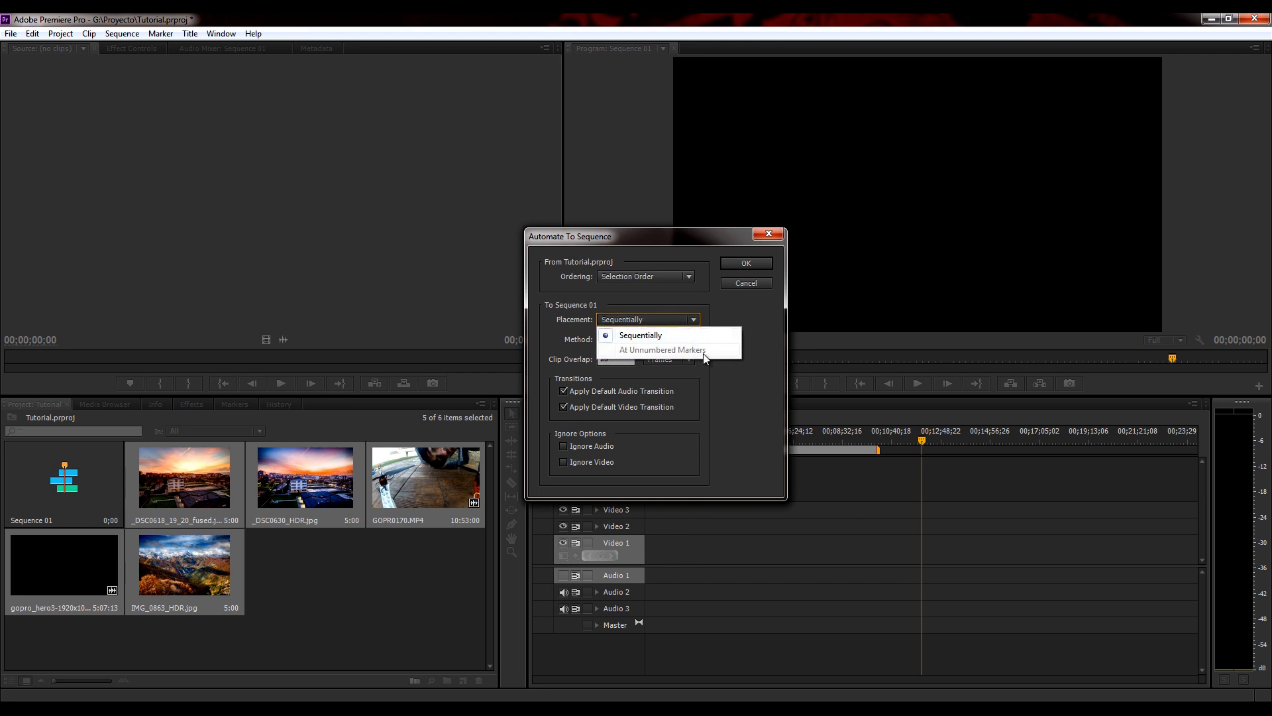
{"action": "left_click", "coordinate": [730, 312]}
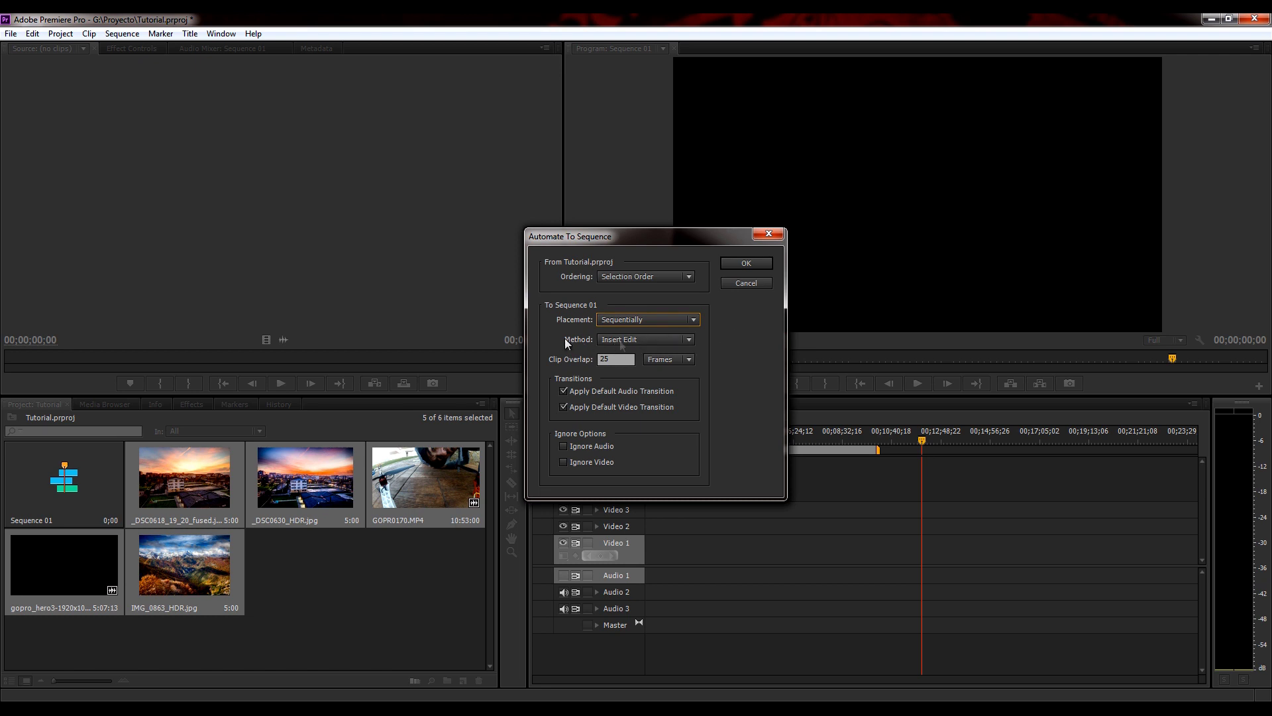
{"action": "left_click", "coordinate": [688, 345]}
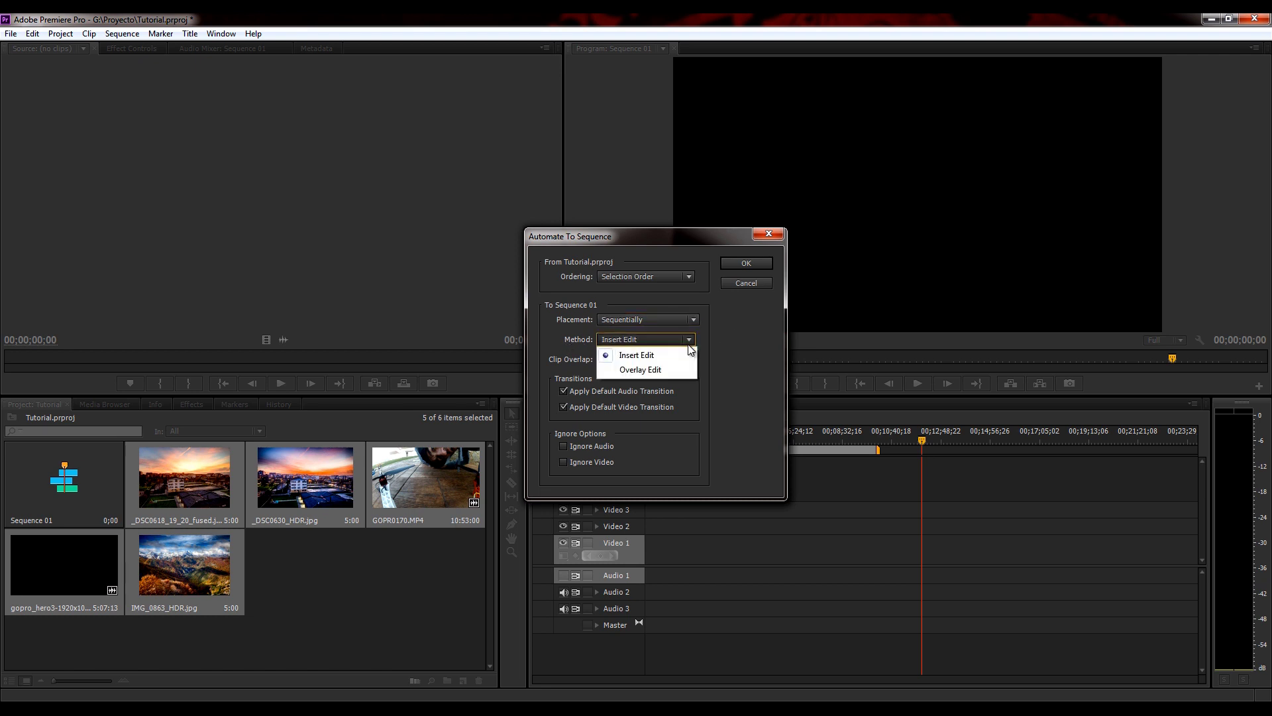
{"action": "left_click", "coordinate": [734, 322]}
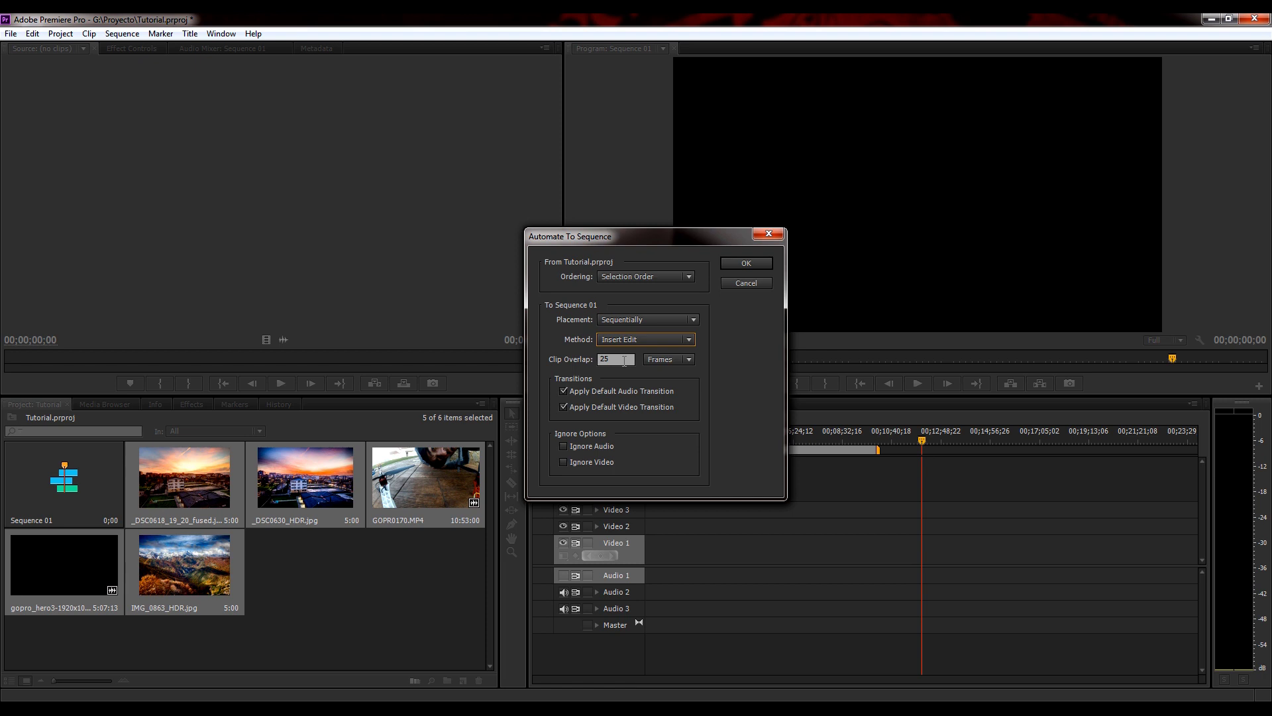
- Re-run Automate to Sequence from 00;00 so gopro_hero3-1920x1080.mp4 precedes GOPR0170.MP4
{"action": "left_click", "coordinate": [735, 263]}
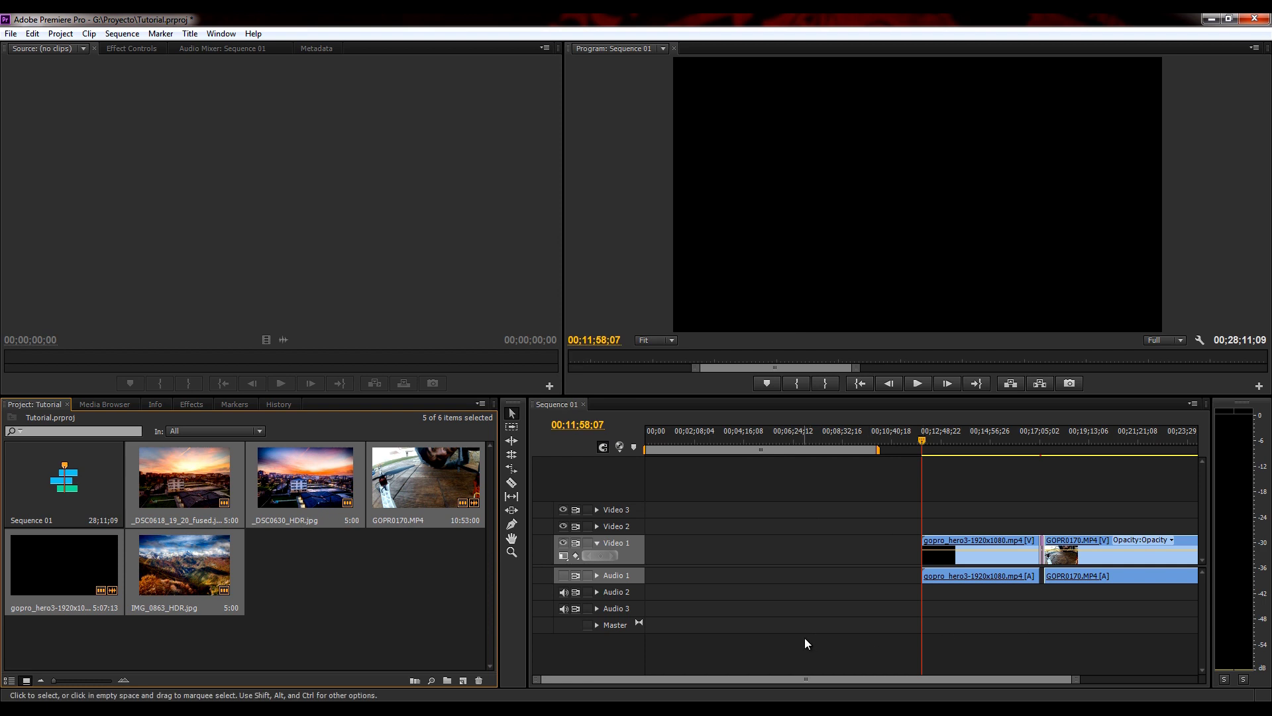
{"action": "key", "text": "Delete"}
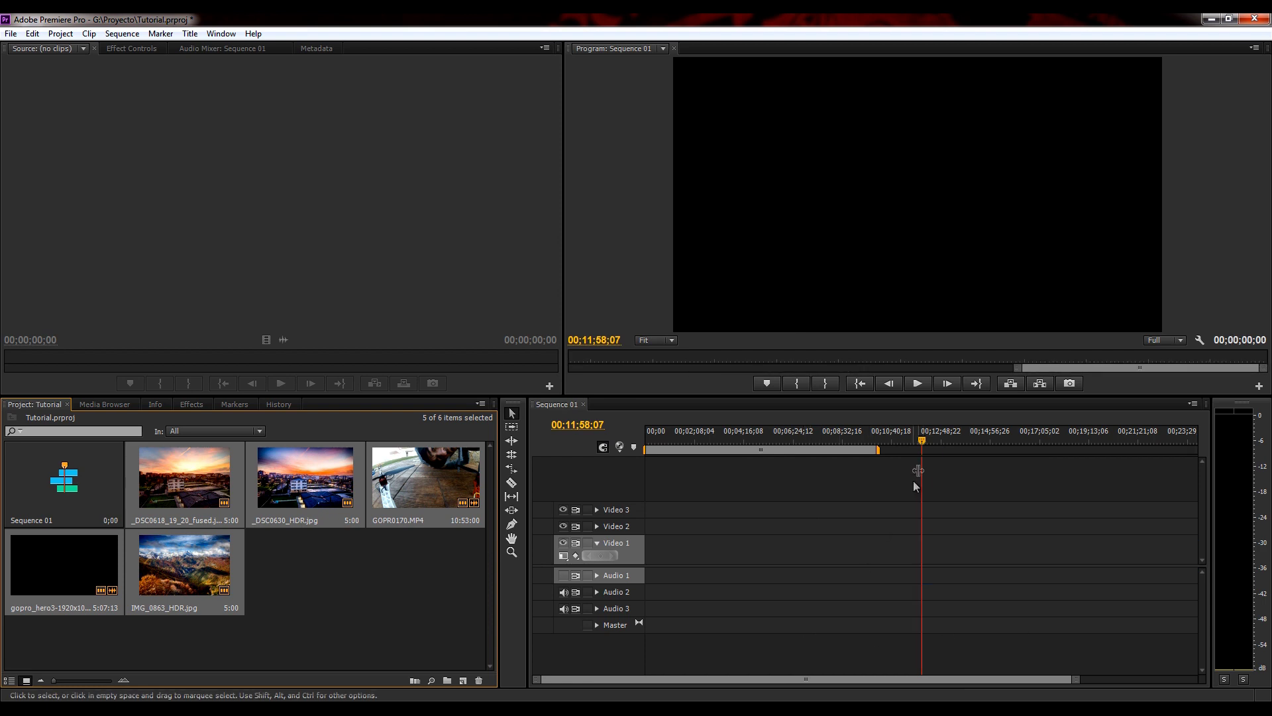
{"action": "left_click_drag", "start_coordinate": [924, 438], "coordinate": [562, 435]}
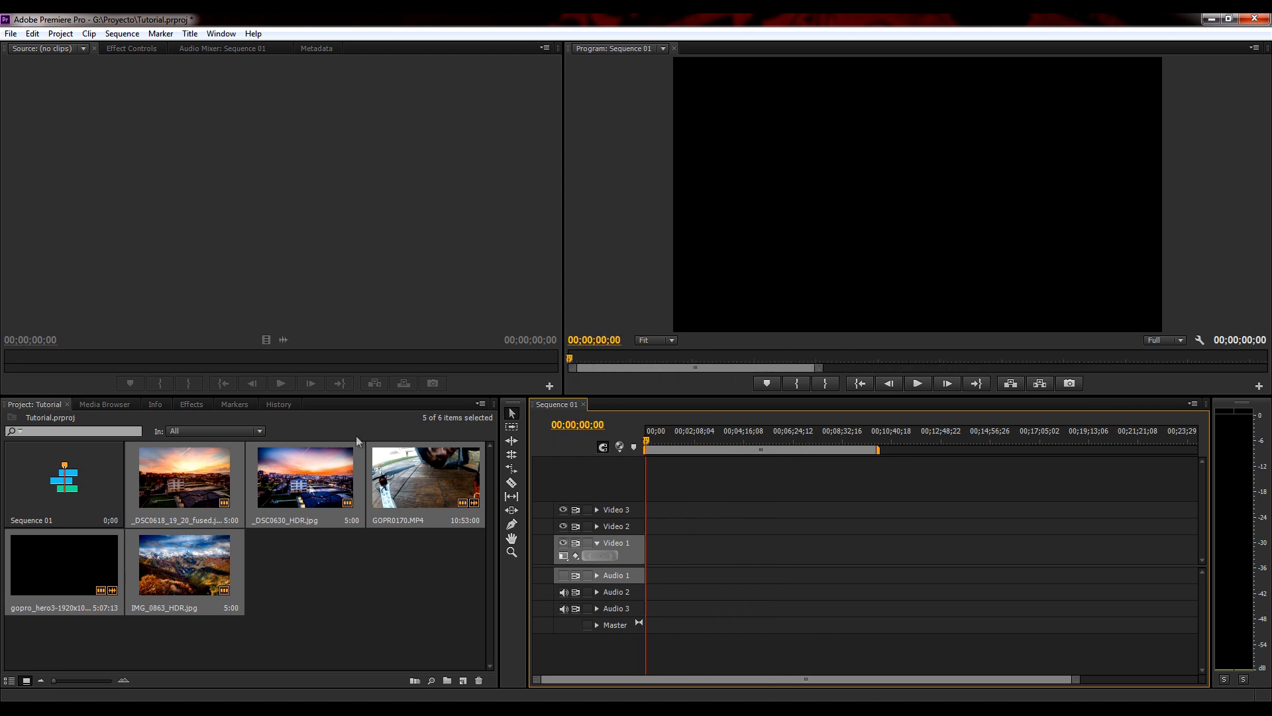
{"action": "left_click", "coordinate": [414, 681]}
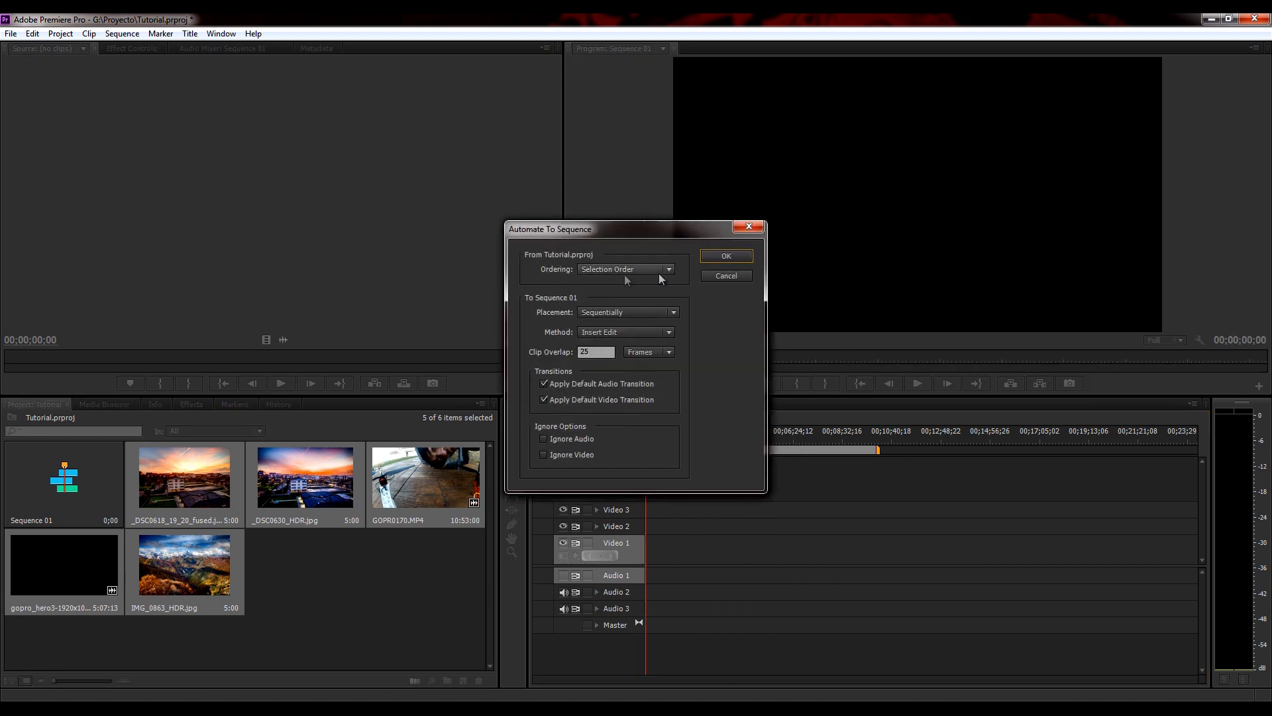
{"action": "left_click", "coordinate": [726, 255]}
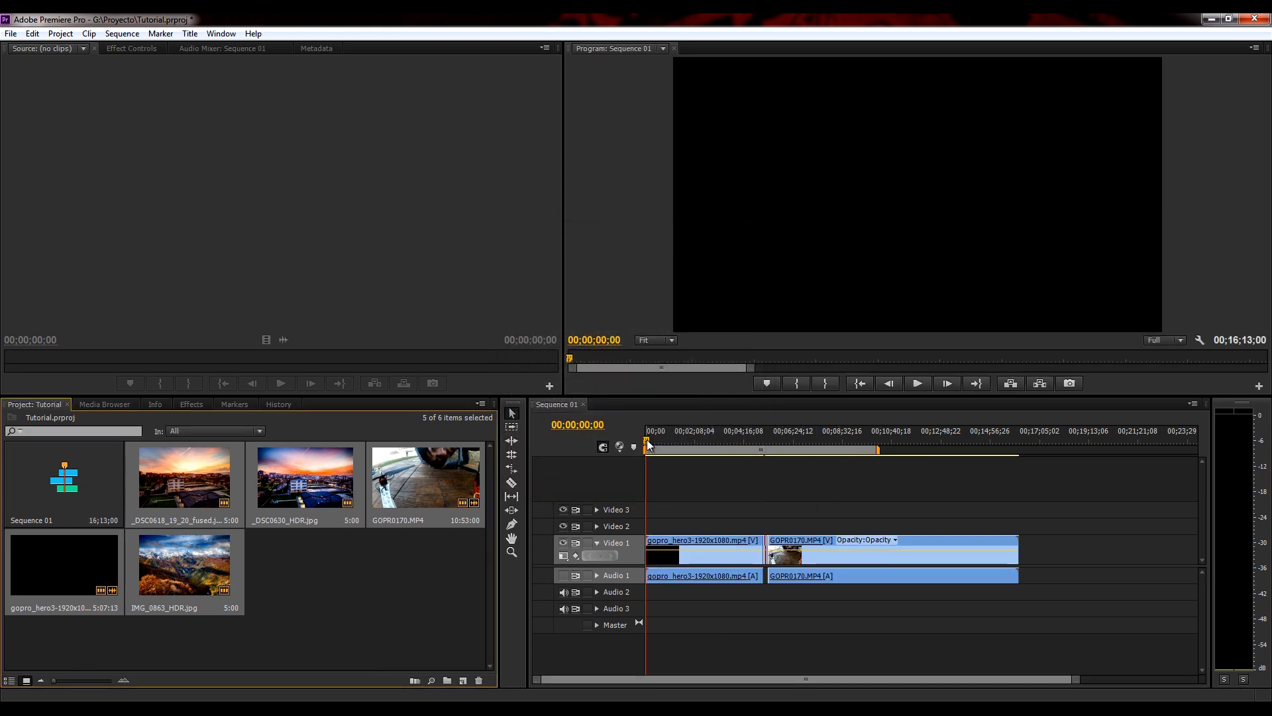
- Play Sequence 01 from the GoPro title past the five-minute mark, then stop playback
{"action": "mouse_move", "coordinate": [647, 442]}
{"action": "left_mouse_down"}
{"action": "mouse_move", "coordinate": [776, 435]}
{"action": "mouse_move", "coordinate": [762, 434]}
{"action": "left_mouse_up"}
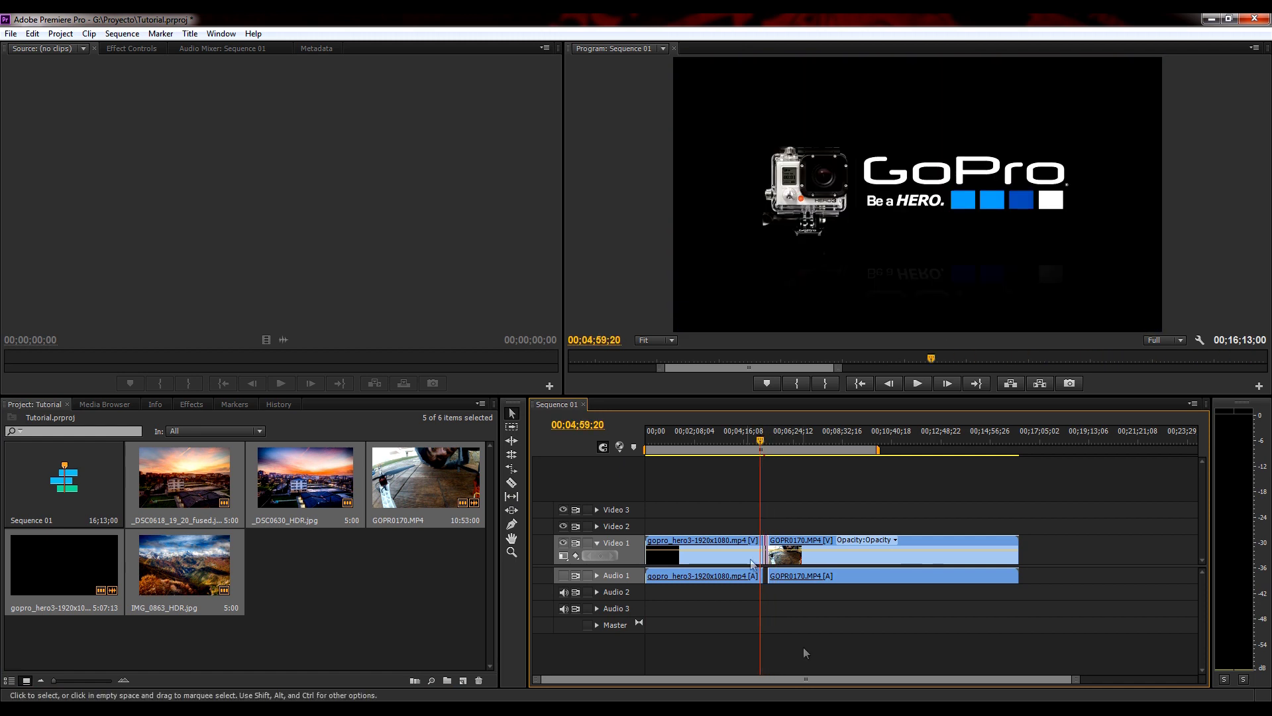
{"action": "left_click_drag", "start_coordinate": [1074, 678], "coordinate": [948, 686]}
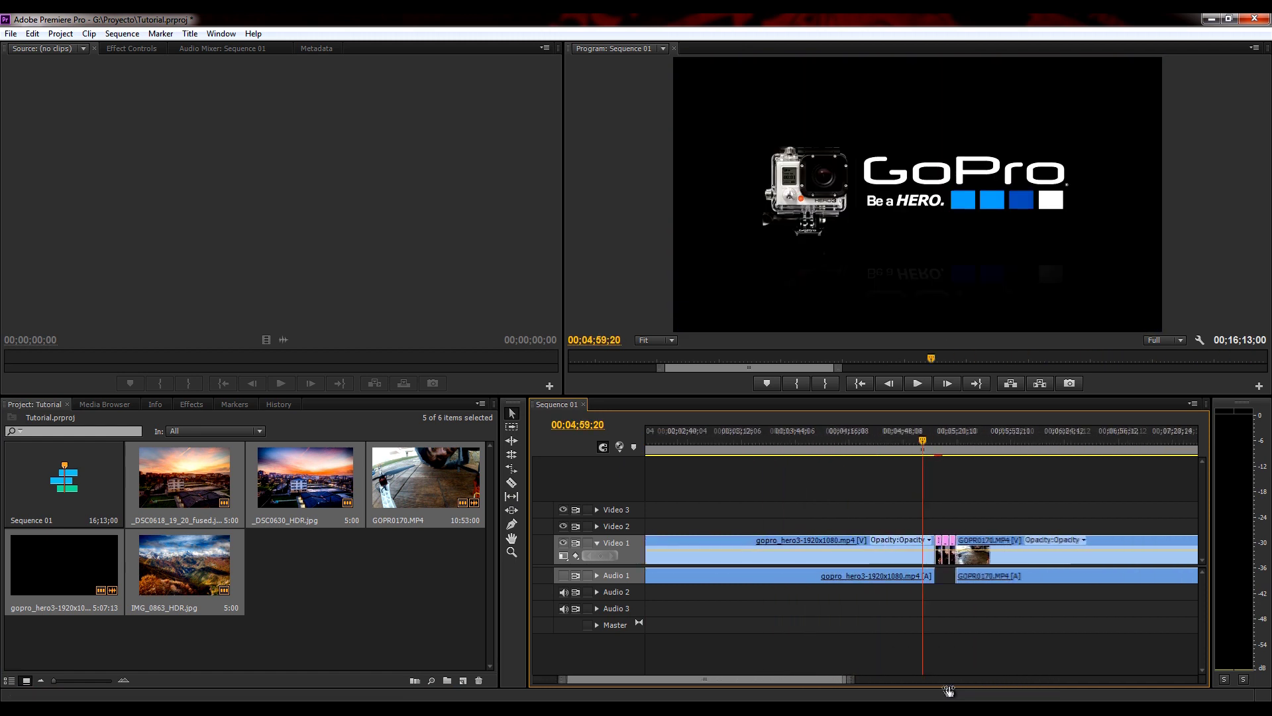
{"action": "left_click_drag", "start_coordinate": [923, 440], "coordinate": [952, 442]}
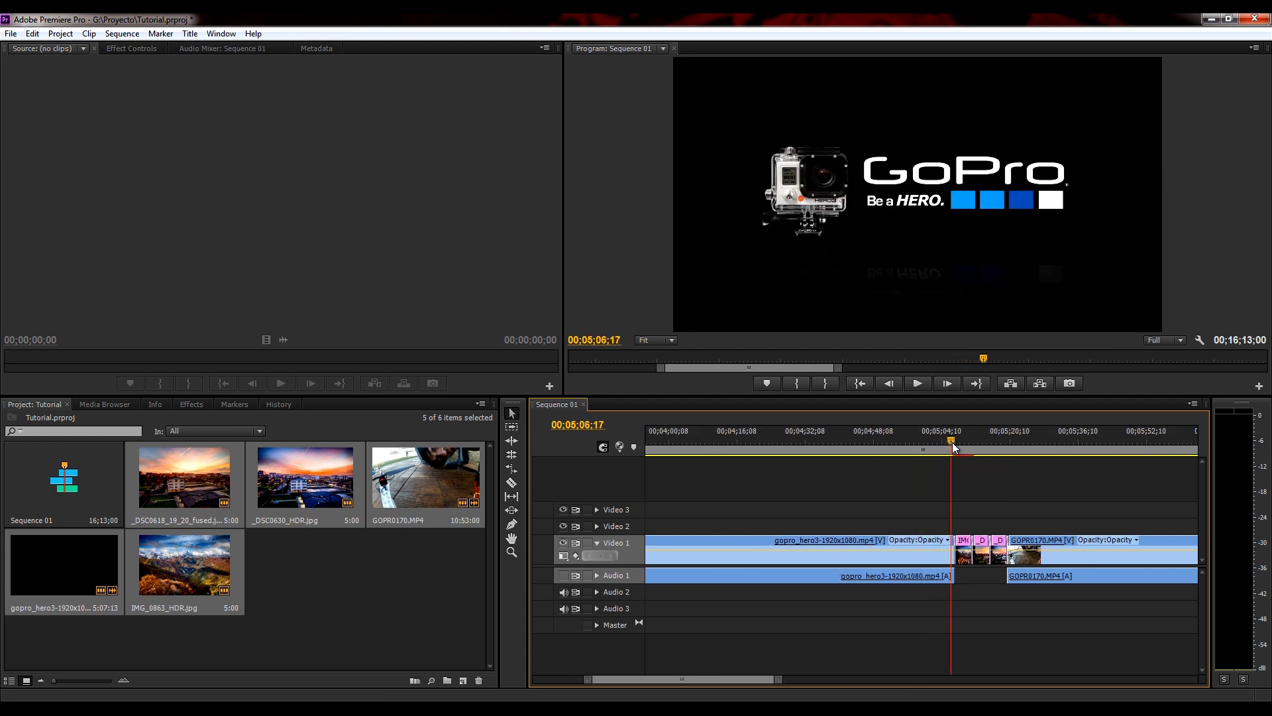
{"action": "key", "text": "space"}
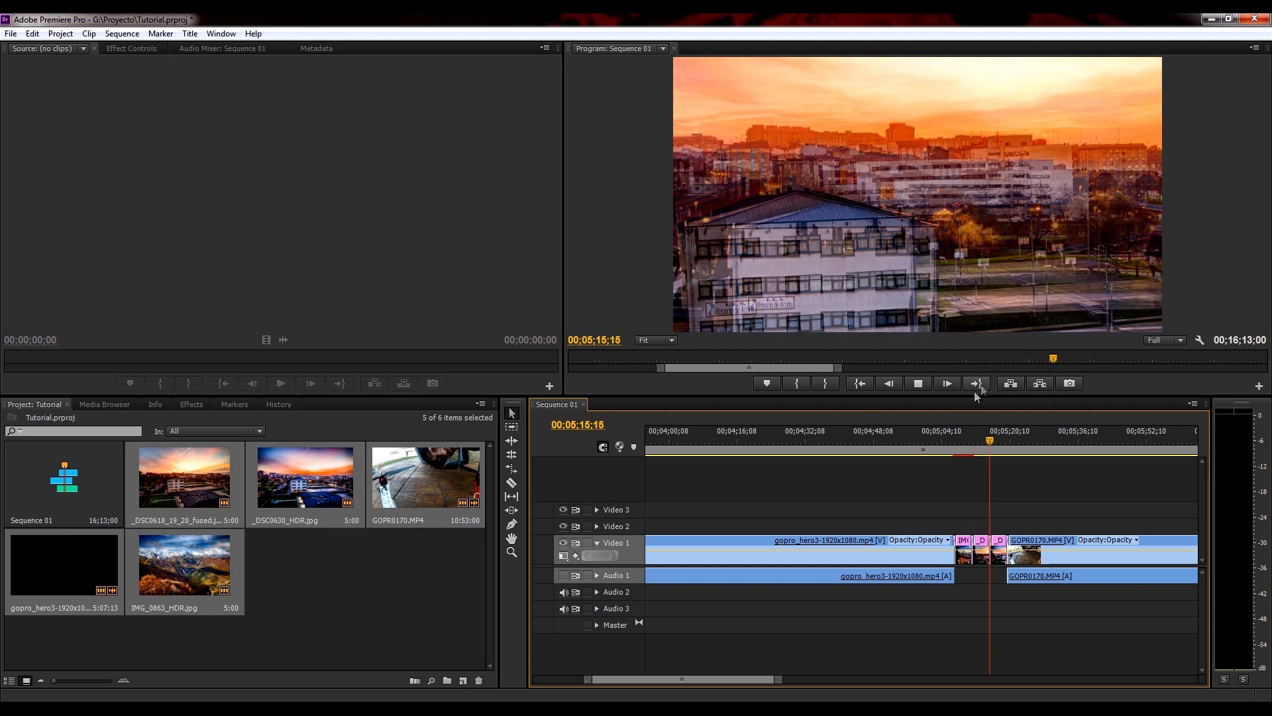
{"action": "key", "text": "space"}
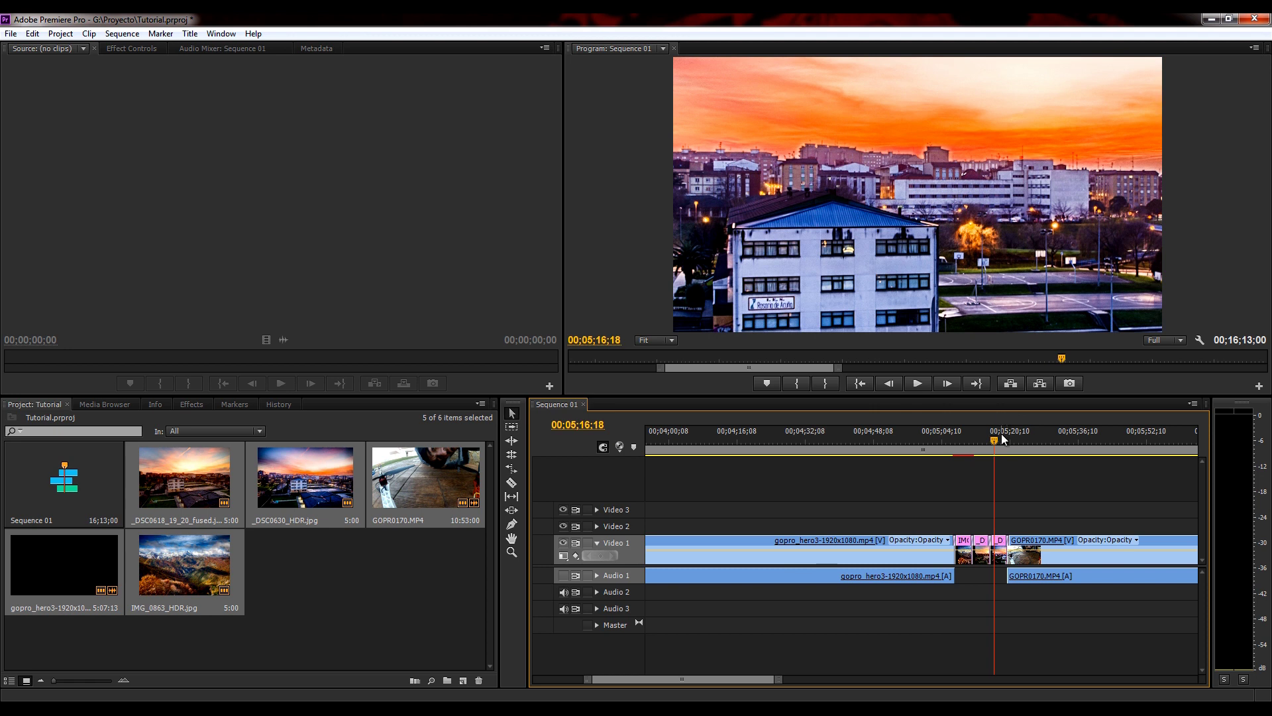
- Return the playhead to the GoPro logo frame and zoom out to fit the whole sequence
{"action": "left_click_drag", "start_coordinate": [995, 437], "coordinate": [581, 449]}
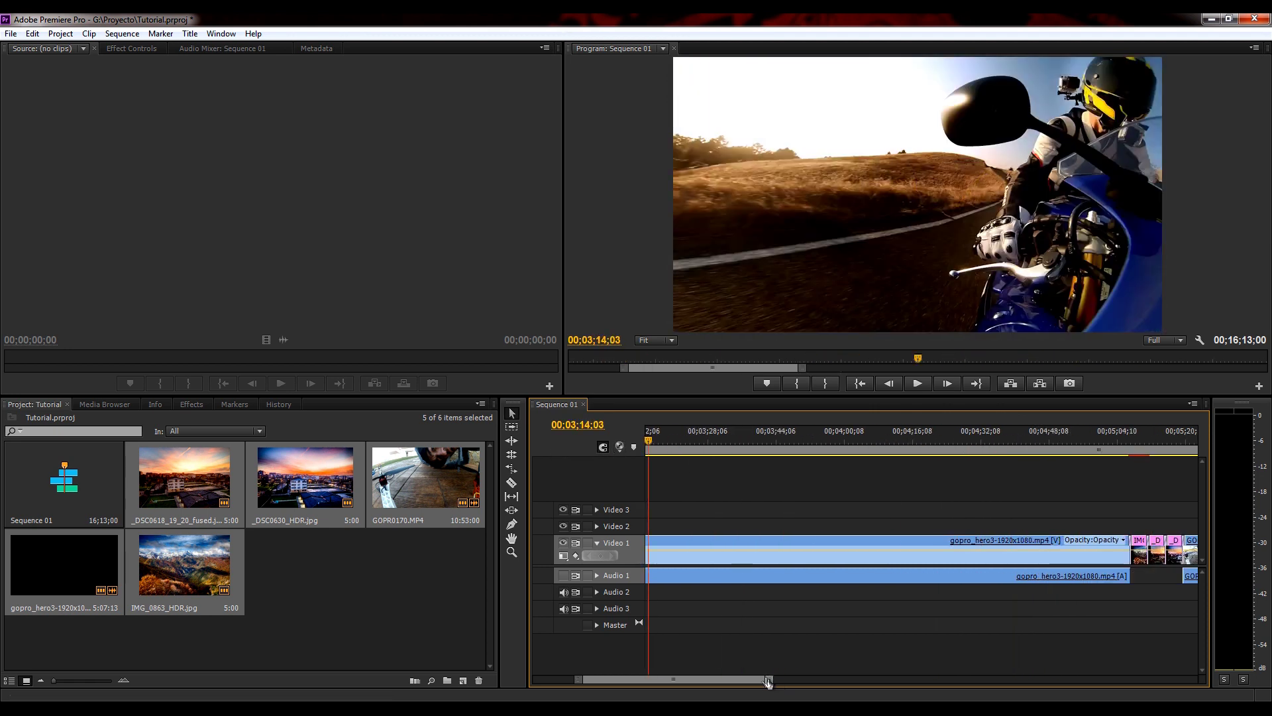
{"action": "left_click_drag", "start_coordinate": [768, 679], "coordinate": [639, 683]}
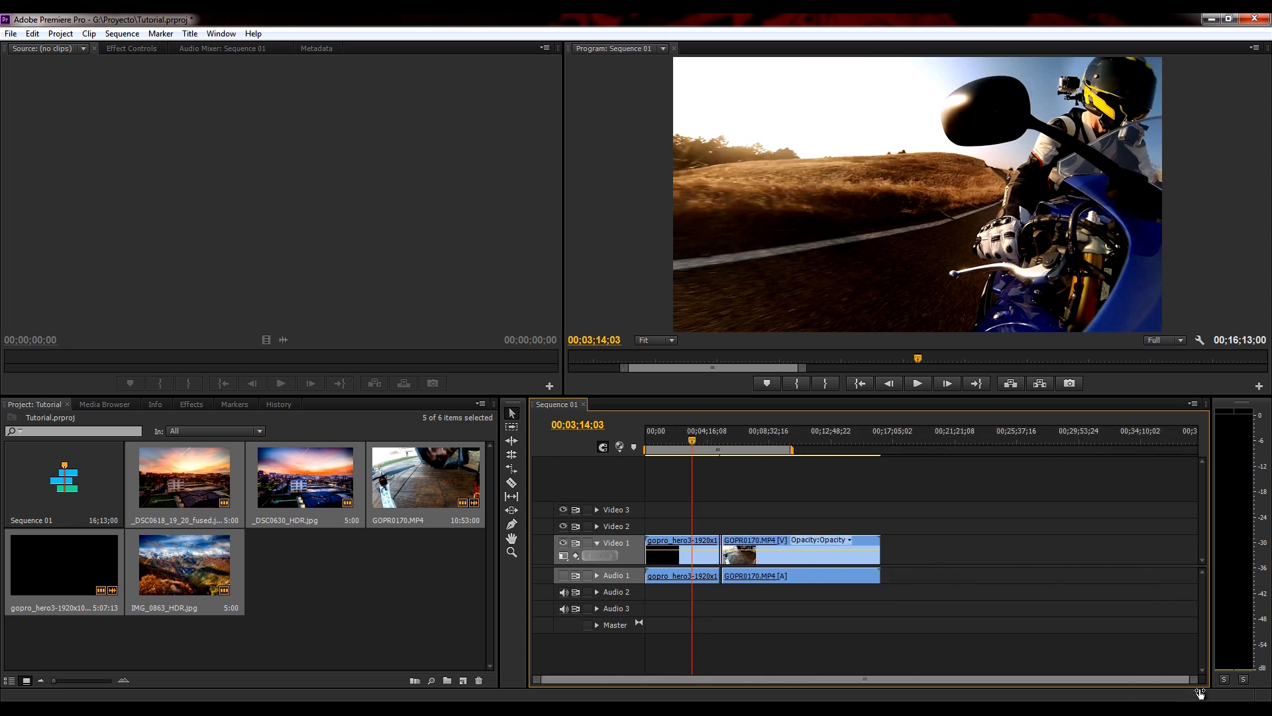
{"action": "left_click_drag", "start_coordinate": [1116, 679], "coordinate": [1049, 679]}
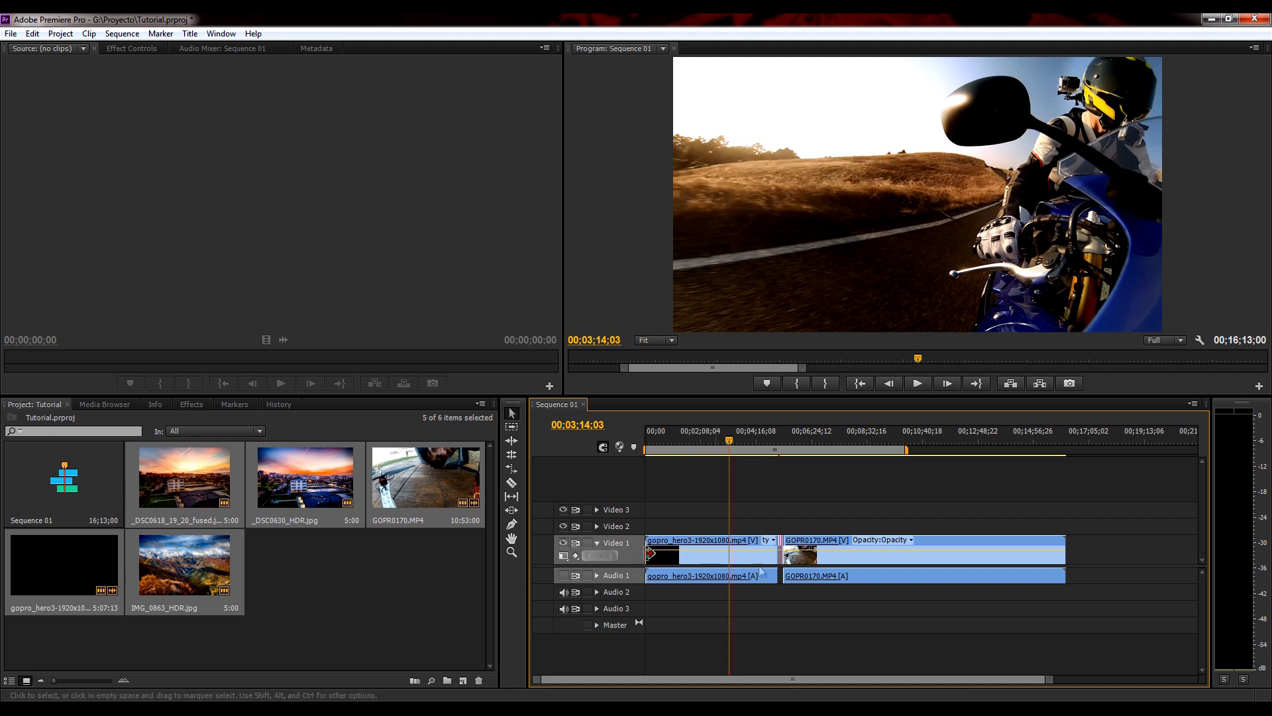
- Marquee-select both GoPro clips in Sequence 01, delete them, and clear the Project panel selection
{"action": "left_click_drag", "start_coordinate": [1110, 560], "coordinate": [736, 672]}
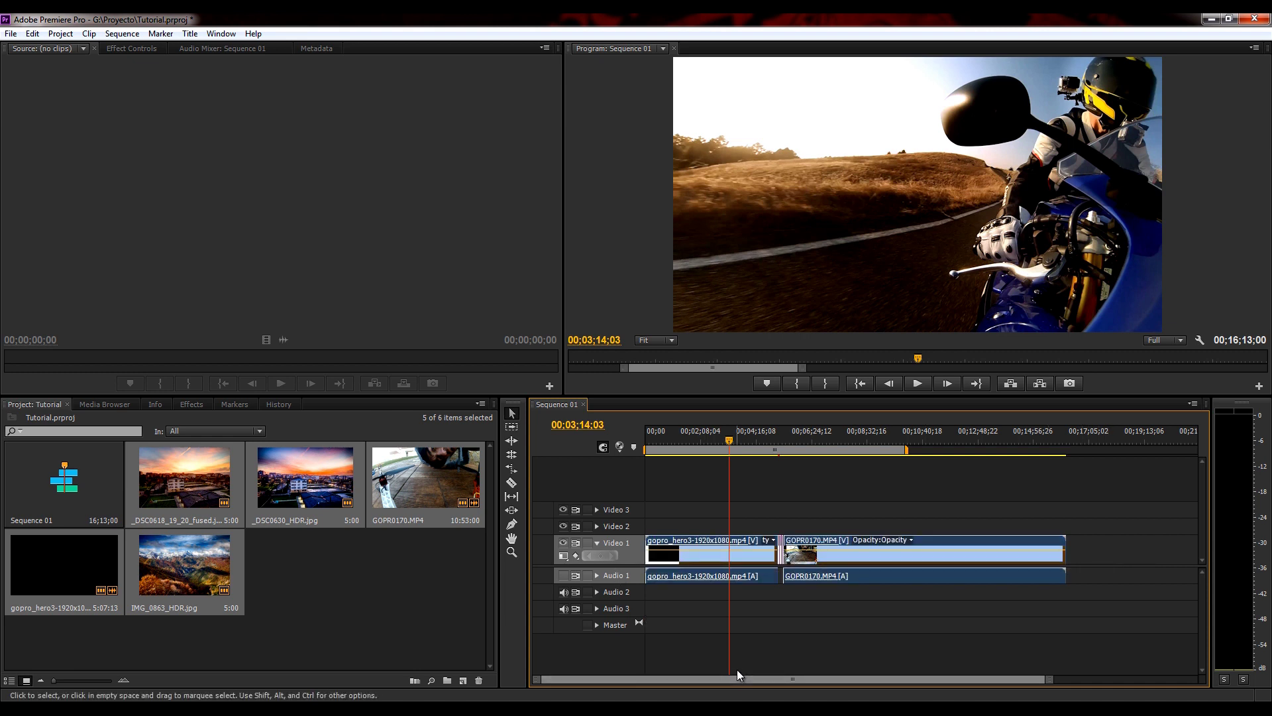
{"action": "key", "text": "Delete"}
{"action": "left_click", "coordinate": [428, 599]}
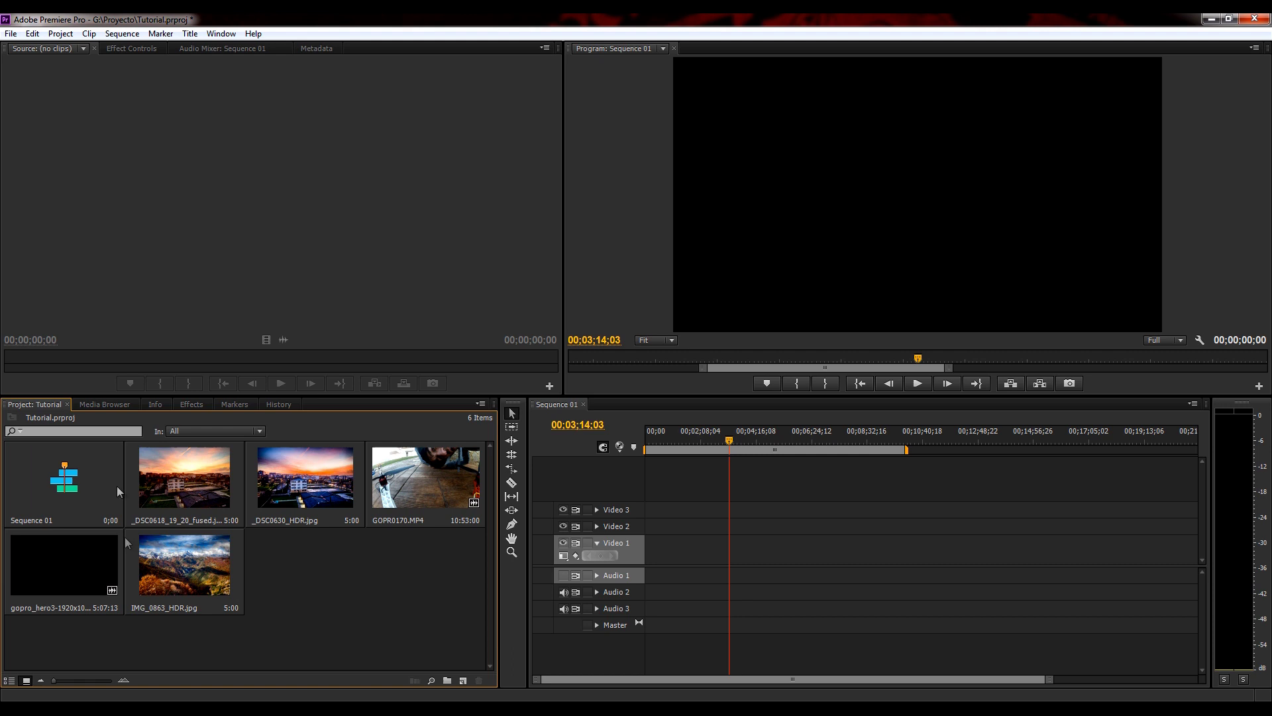
- Load gopro_hero3-1920x1080.mp4 into the Source Monitor to preview the whitewater kayaker footage
{"action": "double_click", "coordinate": [49, 564]}
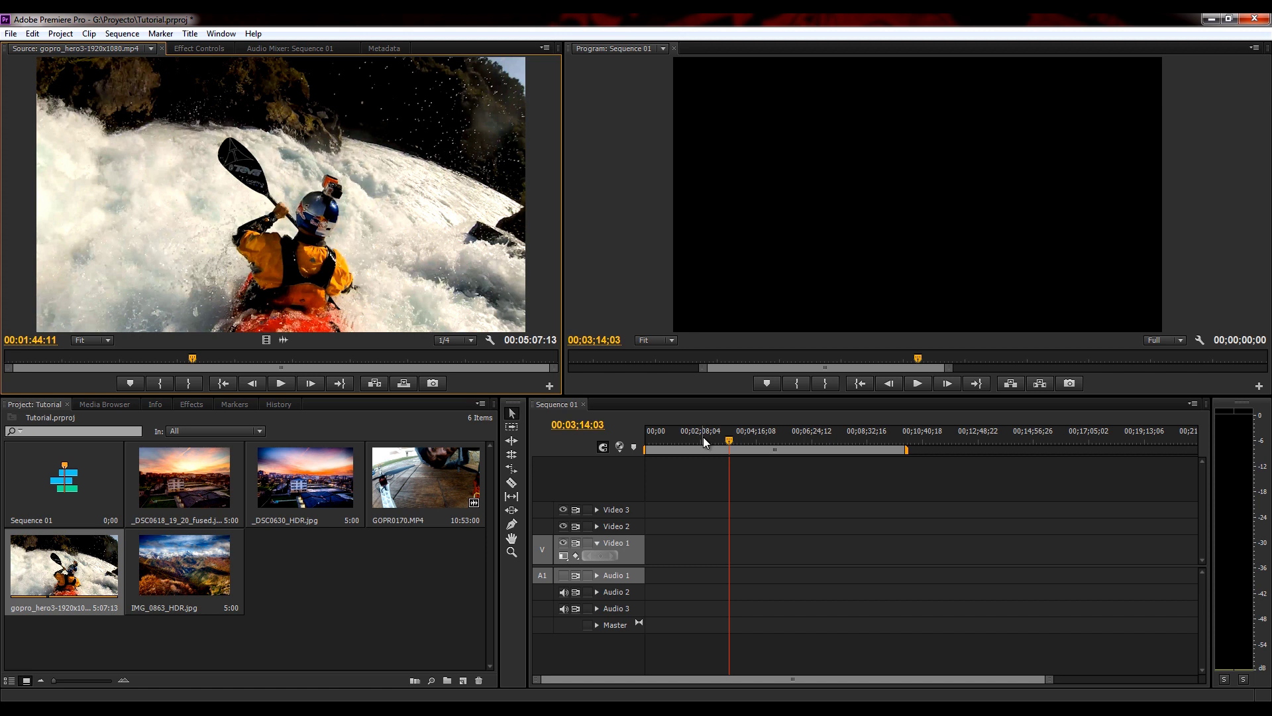
- Add sequence markers at 00;00;42;25 and at a later point on the Sequence 01 ruler
{"action": "left_click_drag", "start_coordinate": [725, 438], "coordinate": [677, 440]}
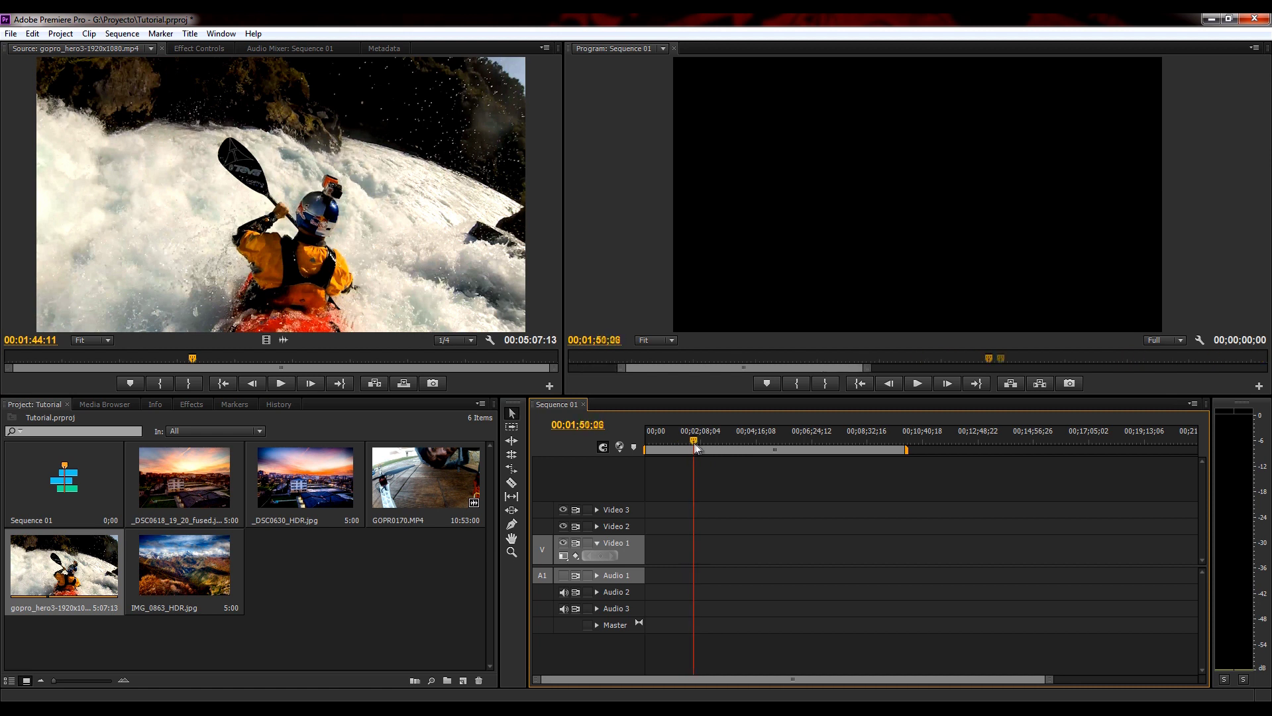
{"action": "left_click_drag", "start_coordinate": [676, 441], "coordinate": [665, 442]}
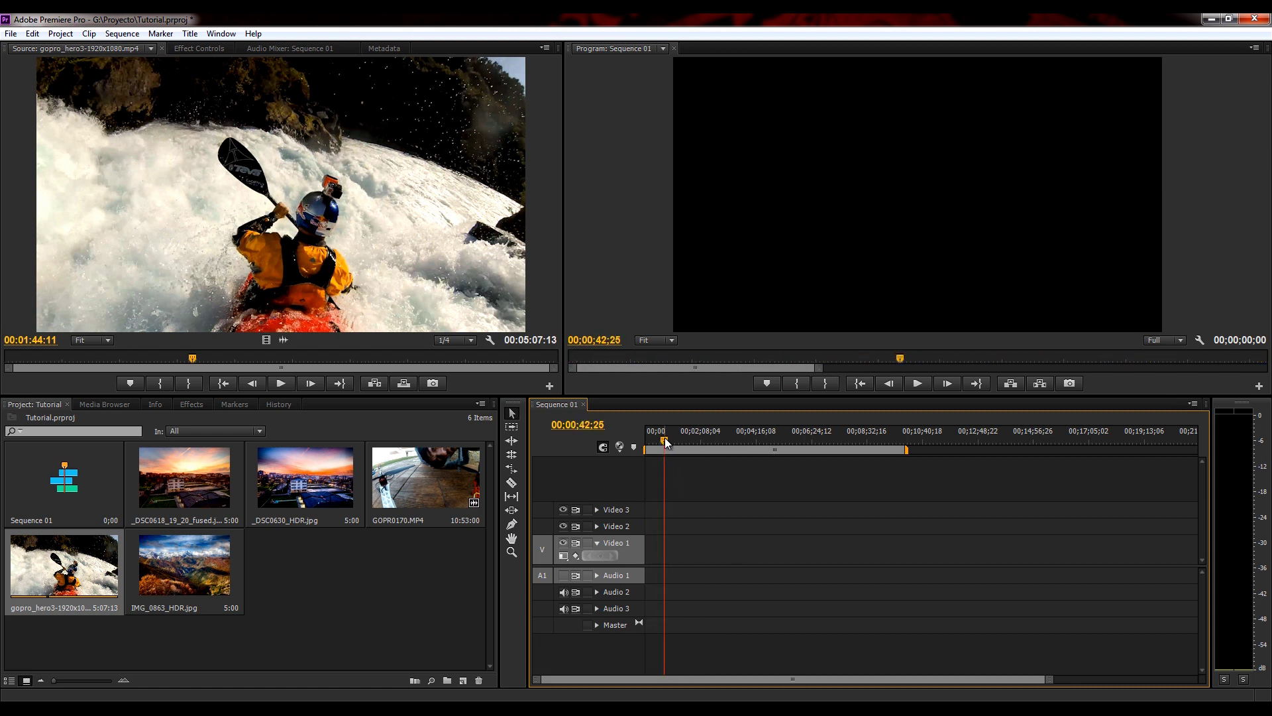
{"action": "key", "text": "m"}
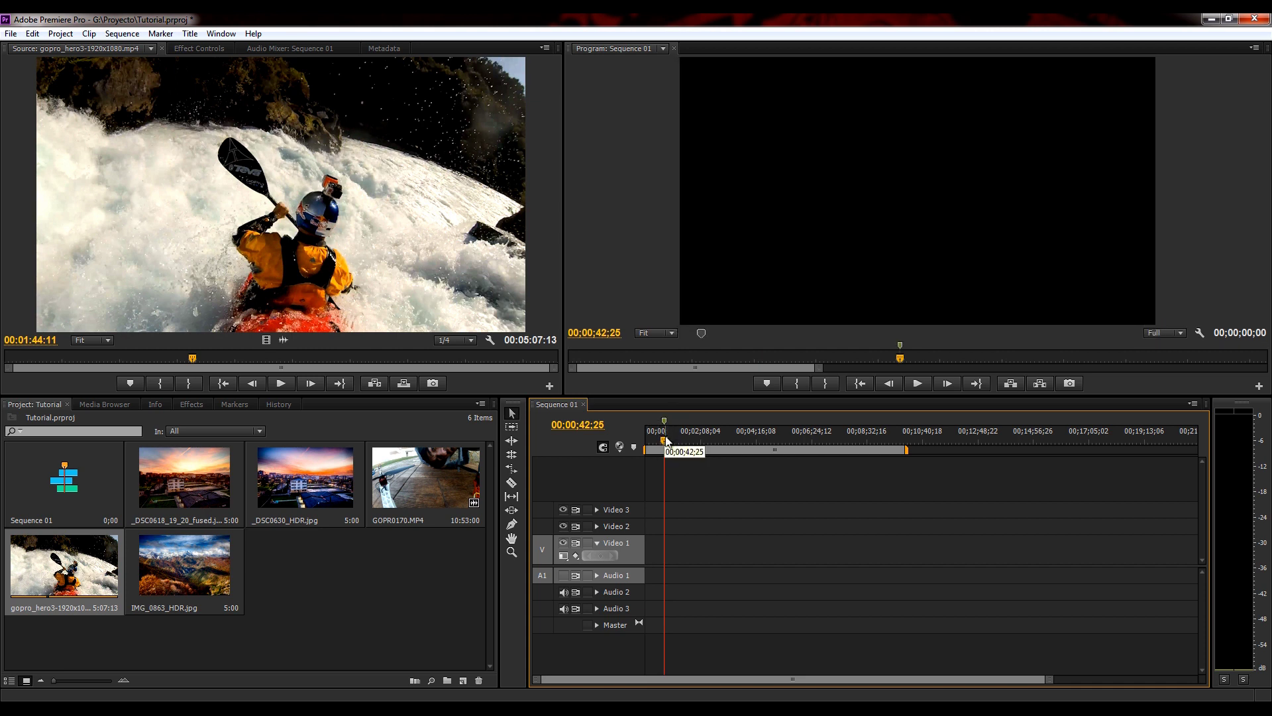
{"action": "left_click_drag", "start_coordinate": [665, 443], "coordinate": [865, 440]}
{"action": "key", "text": "m"}
{"action": "key", "text": "m"}
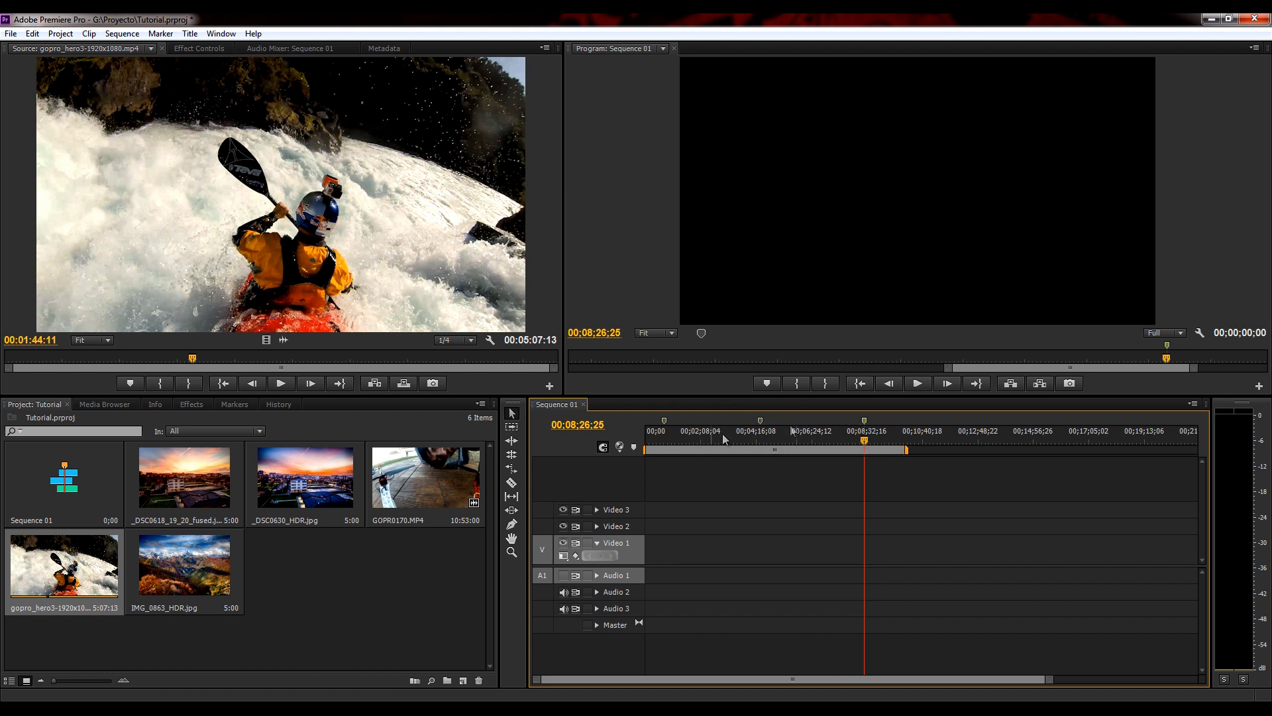
- Clear All Markers from the Sequence 01 ruler and jump back to 00;00;00;00
{"action": "right_click", "coordinate": [664, 420]}
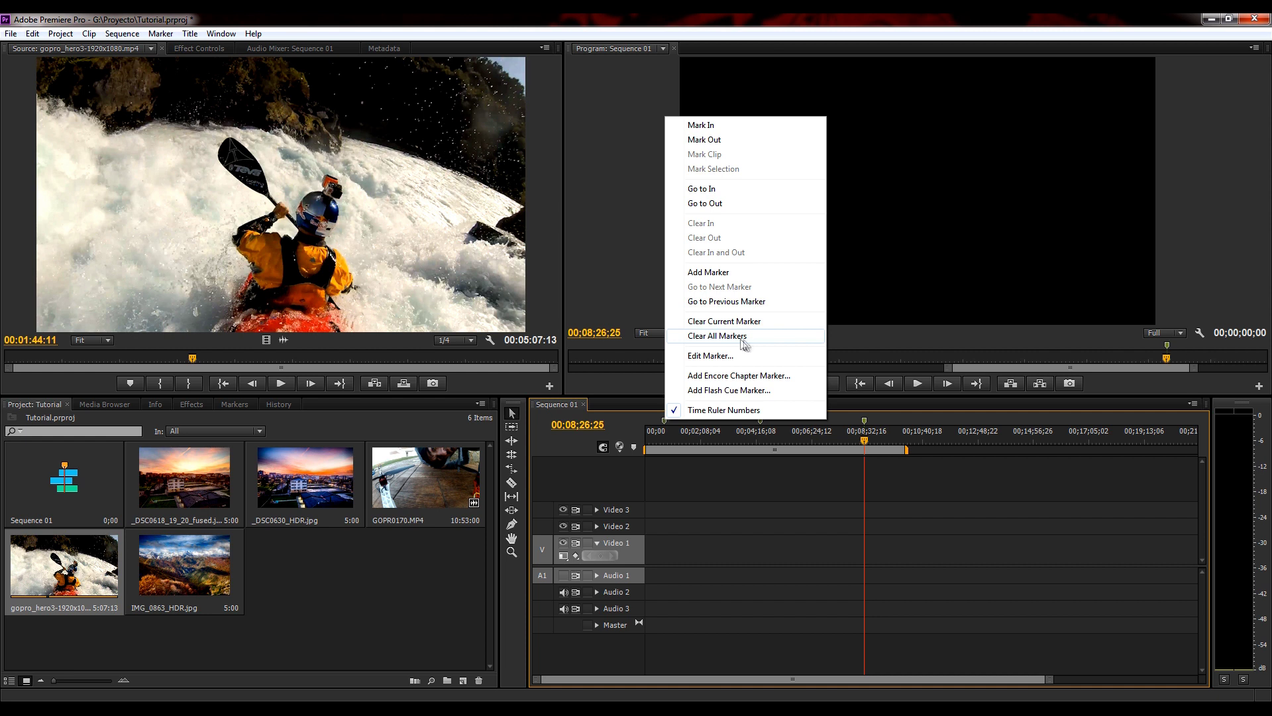
{"action": "left_click", "coordinate": [748, 344]}
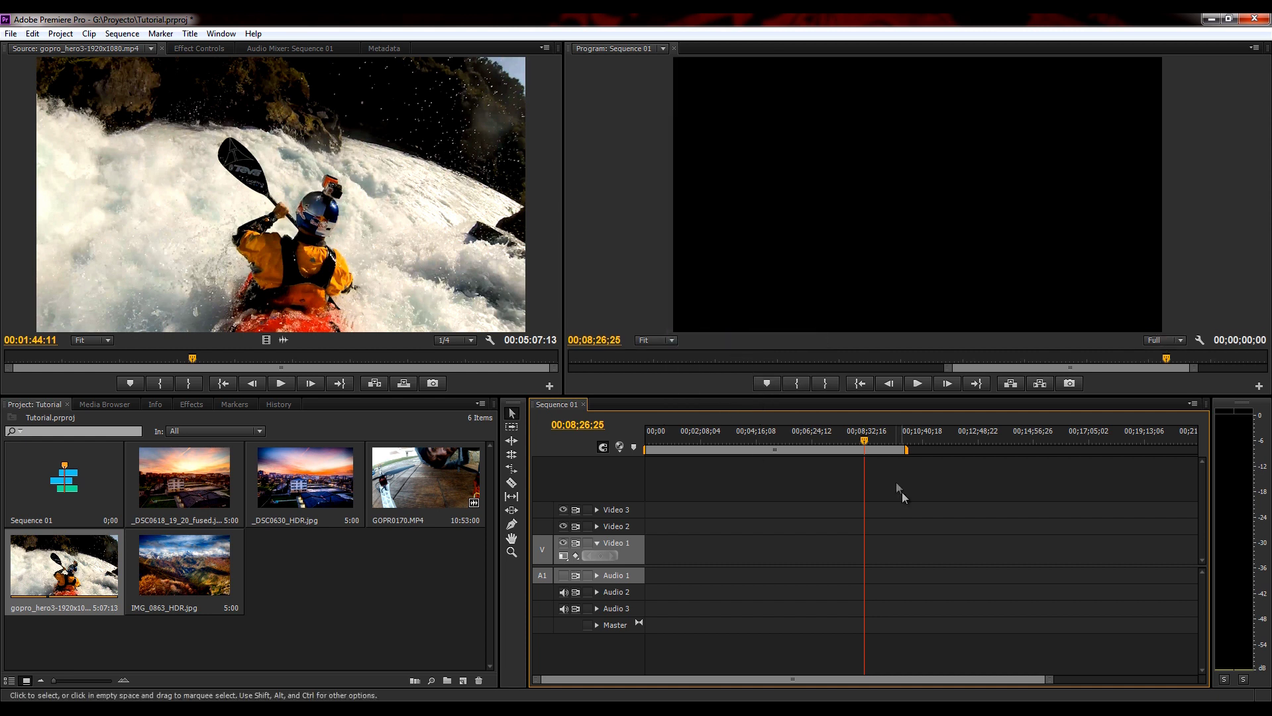
{"action": "key", "text": "Home"}
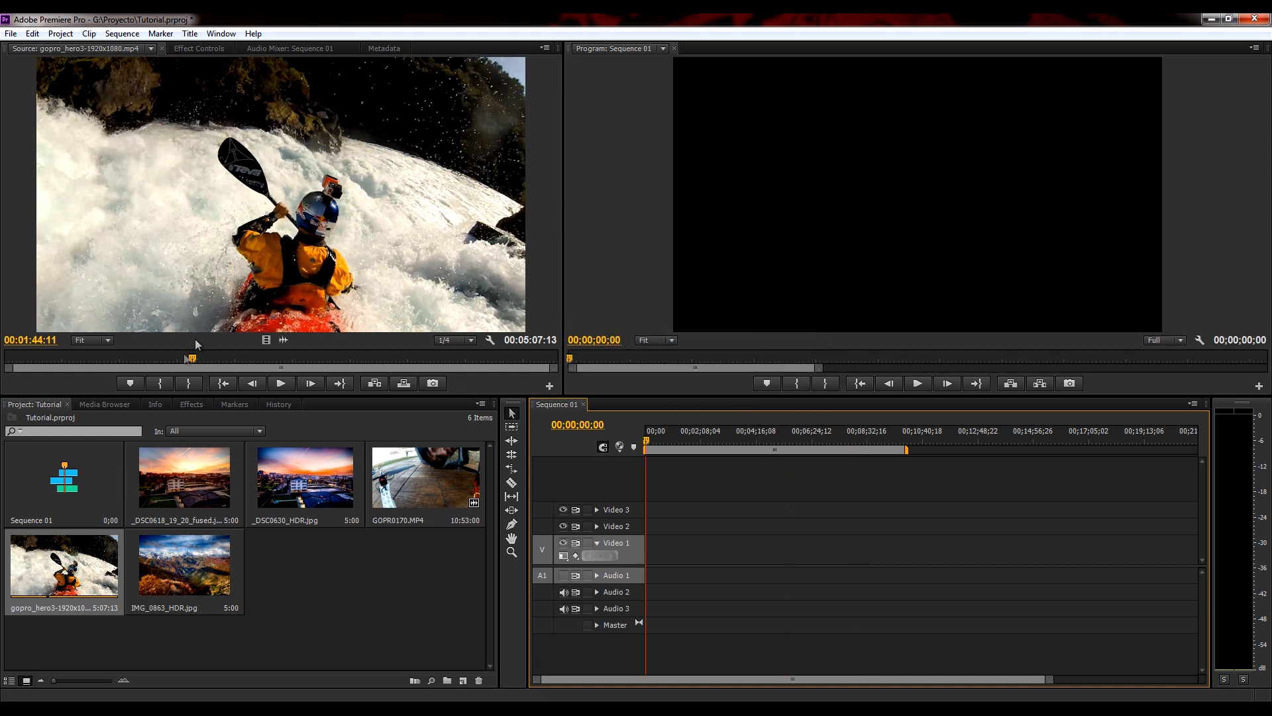
- Scrub the gopro_hero3 source clip, mark the sunset frame, then move on to 00:01:55:07
{"action": "left_click", "coordinate": [255, 216]}
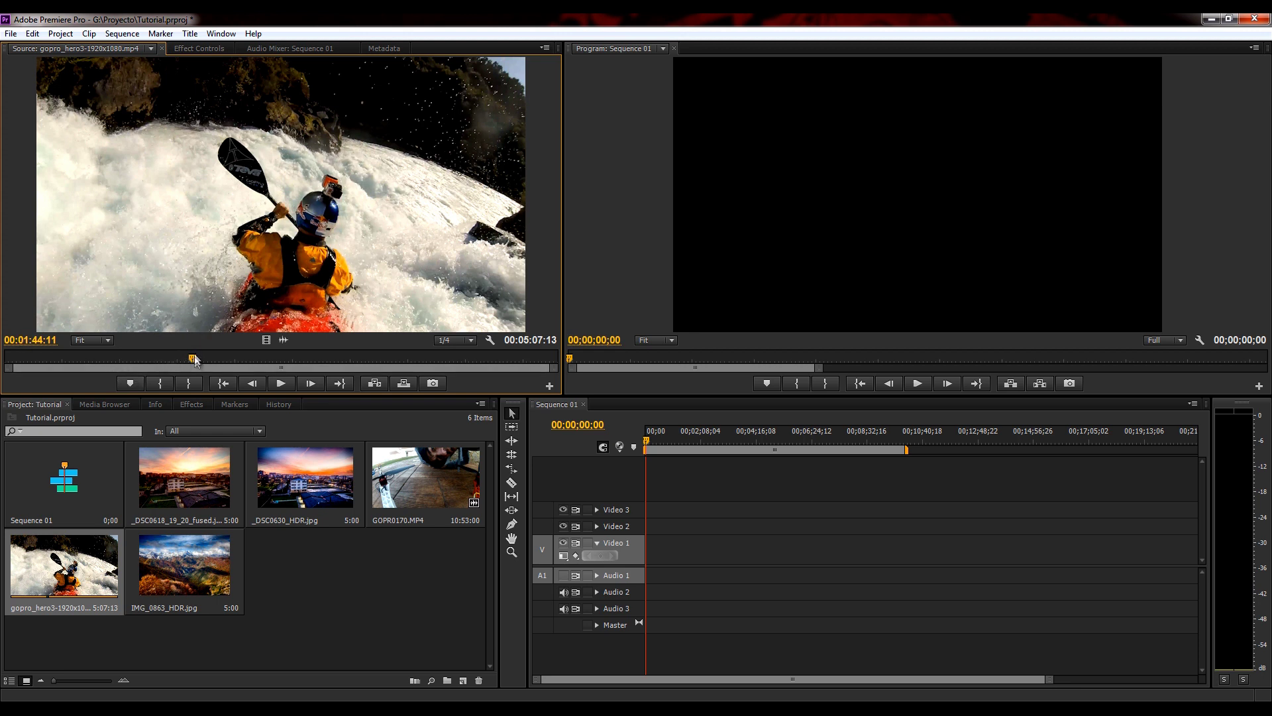
{"action": "left_click_drag", "start_coordinate": [193, 357], "coordinate": [88, 359]}
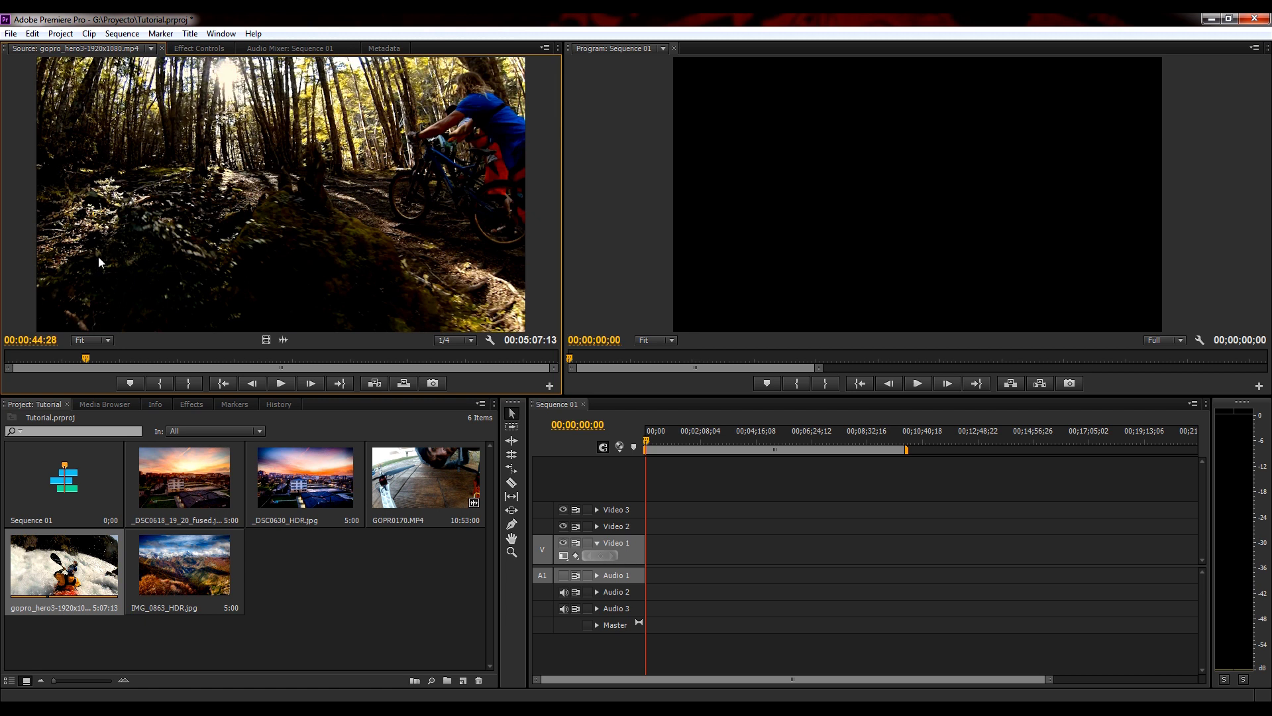
{"action": "left_click_drag", "start_coordinate": [93, 357], "coordinate": [54, 358]}
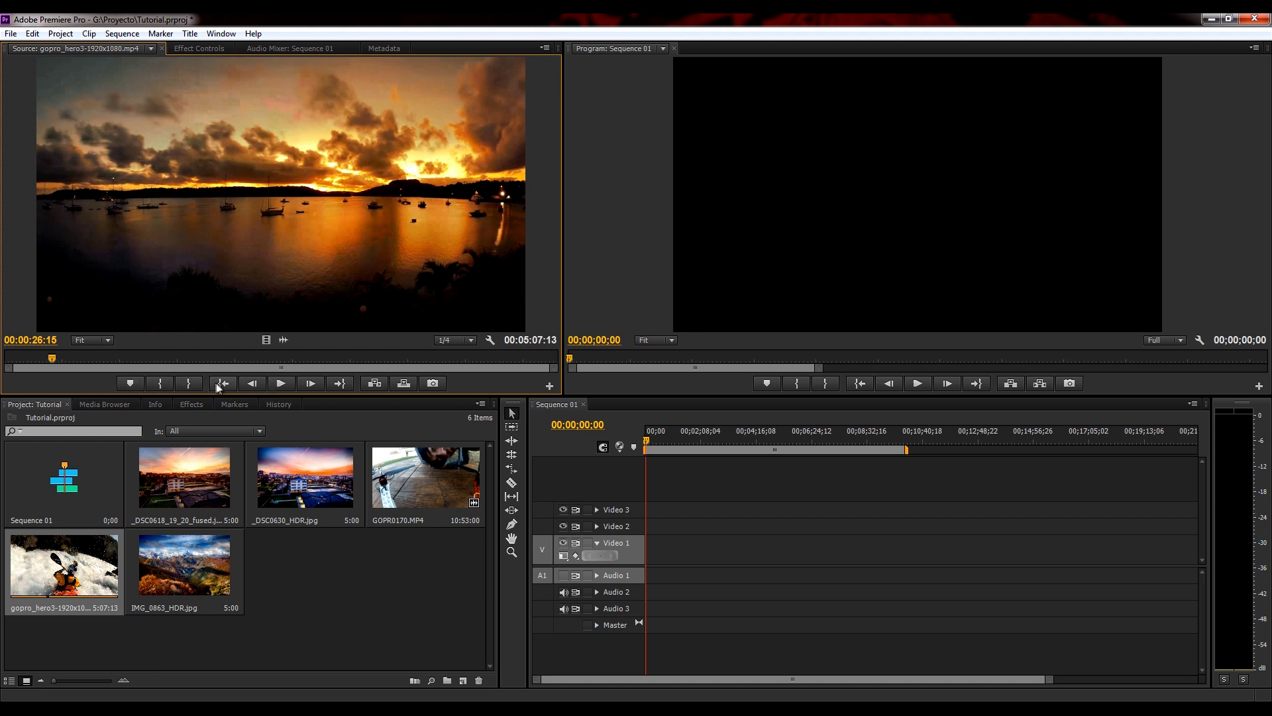
{"action": "left_click", "coordinate": [132, 382]}
{"action": "left_click_drag", "start_coordinate": [51, 359], "coordinate": [211, 359]}
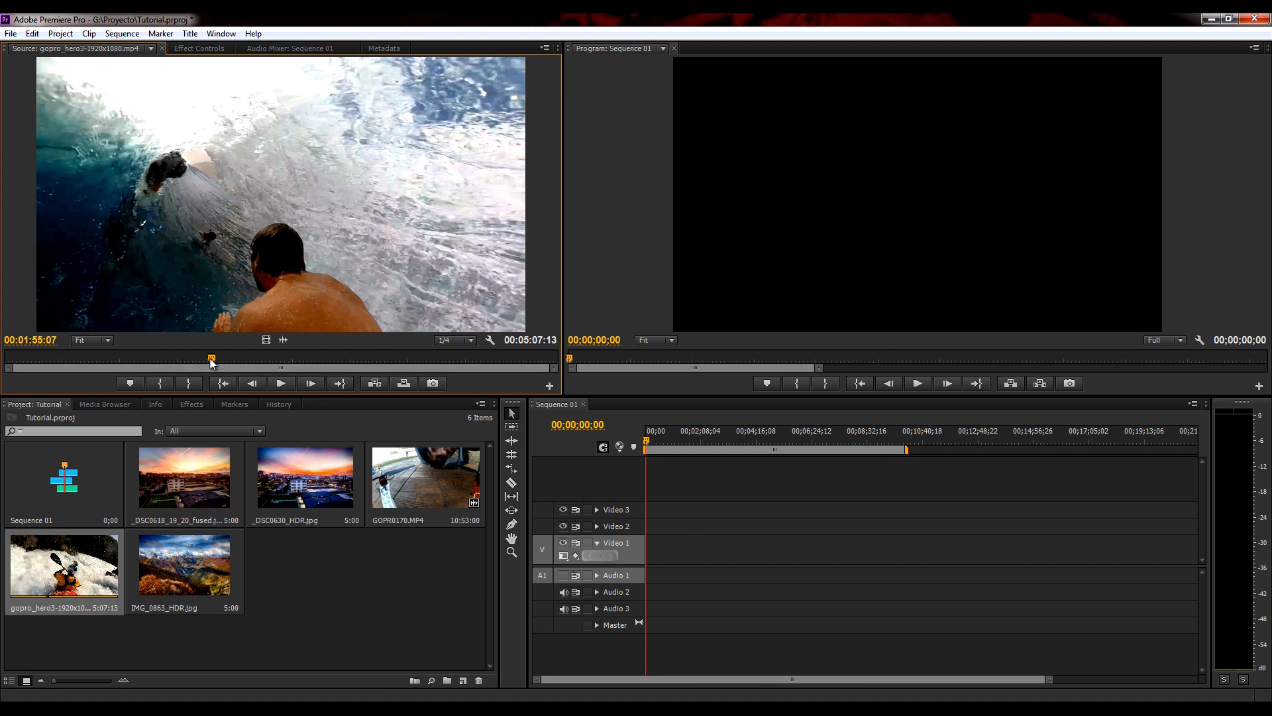
- Shuttle with J/K/L and frame-step to land on 00:00:53:08, the first underwater swimming frame
{"action": "left_click_drag", "start_coordinate": [210, 357], "coordinate": [101, 357]}
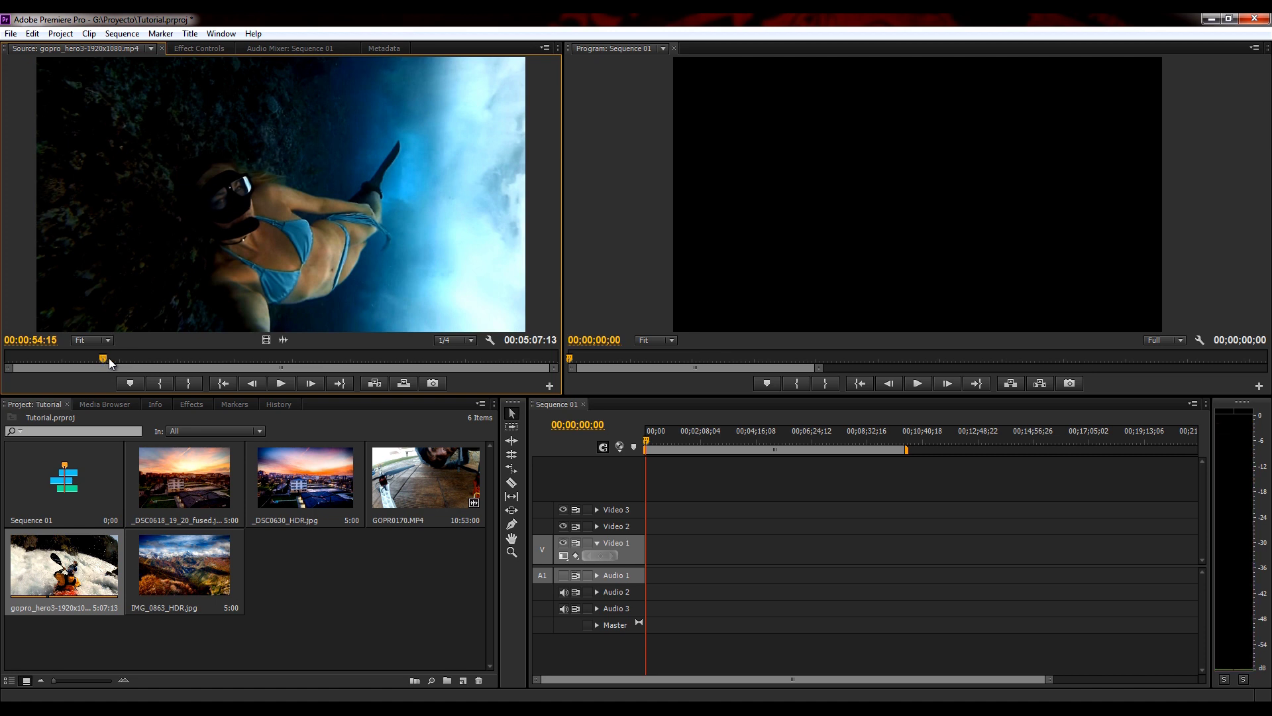
{"action": "key", "text": "j"}
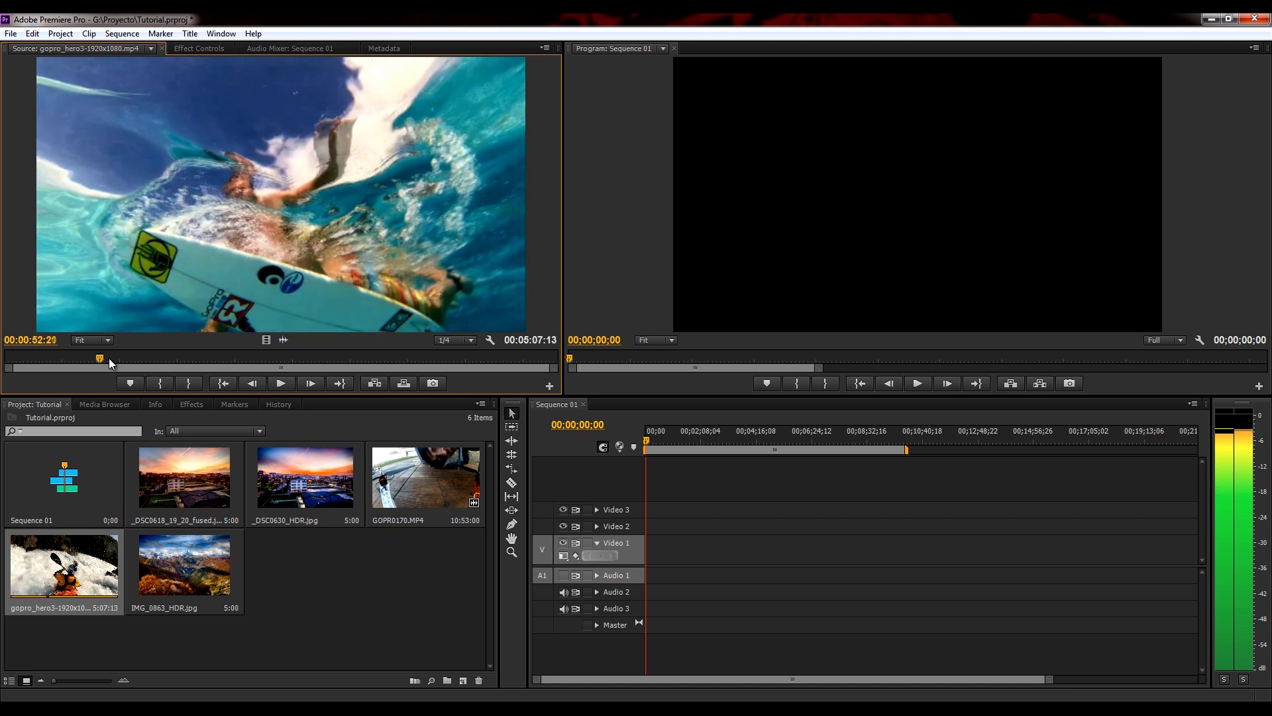
{"action": "key", "text": "l"}
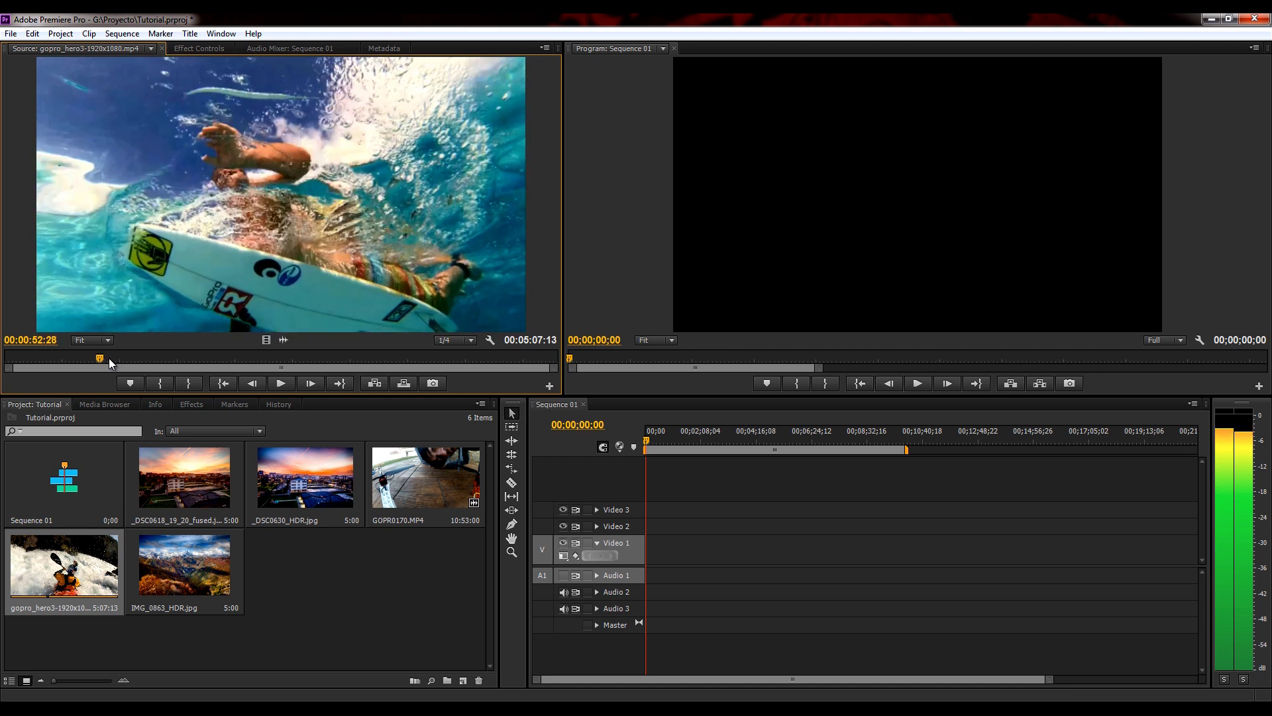
{"action": "key", "text": "k"}
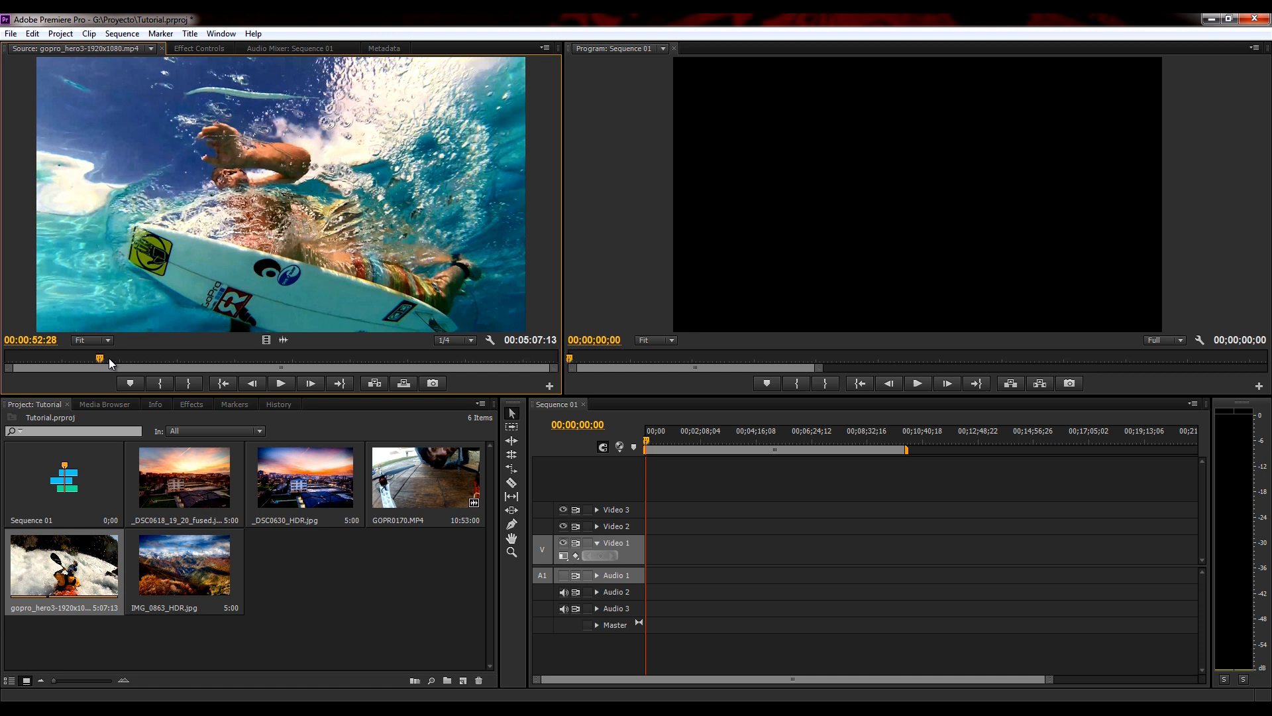
{"action": "key", "text": "l"}
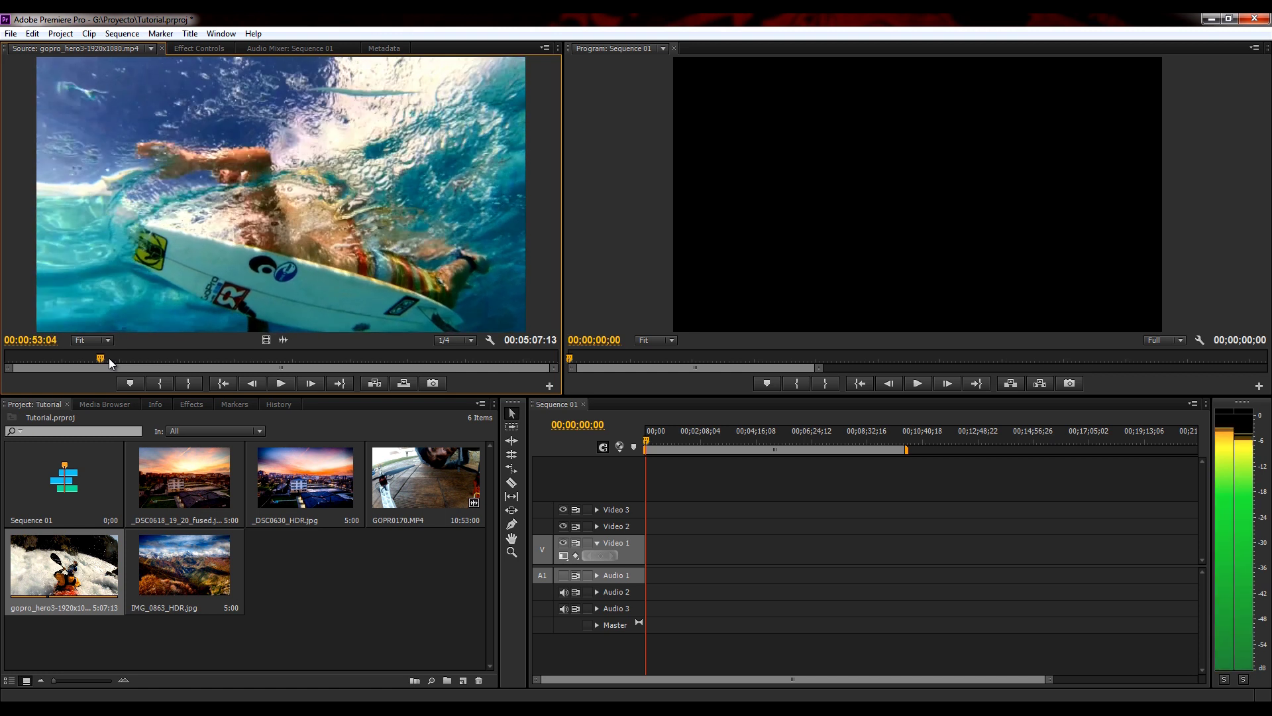
{"action": "key", "text": "j"}
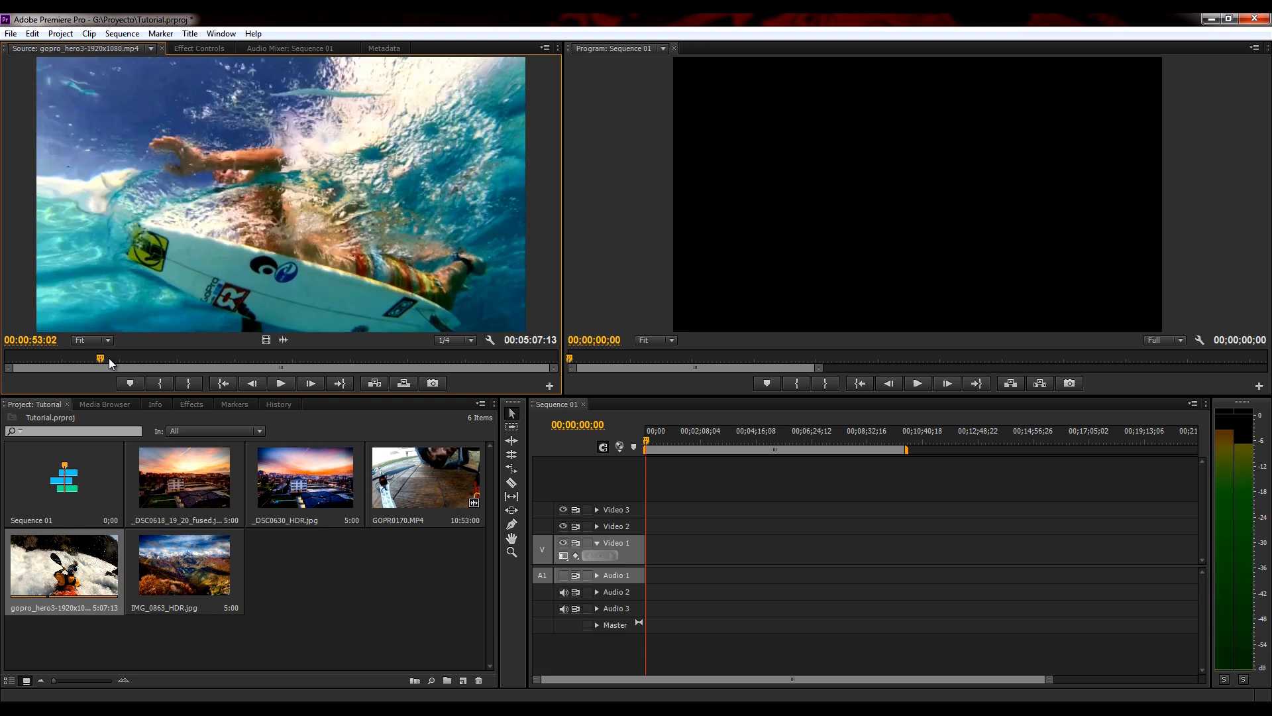
{"action": "key", "text": "l"}
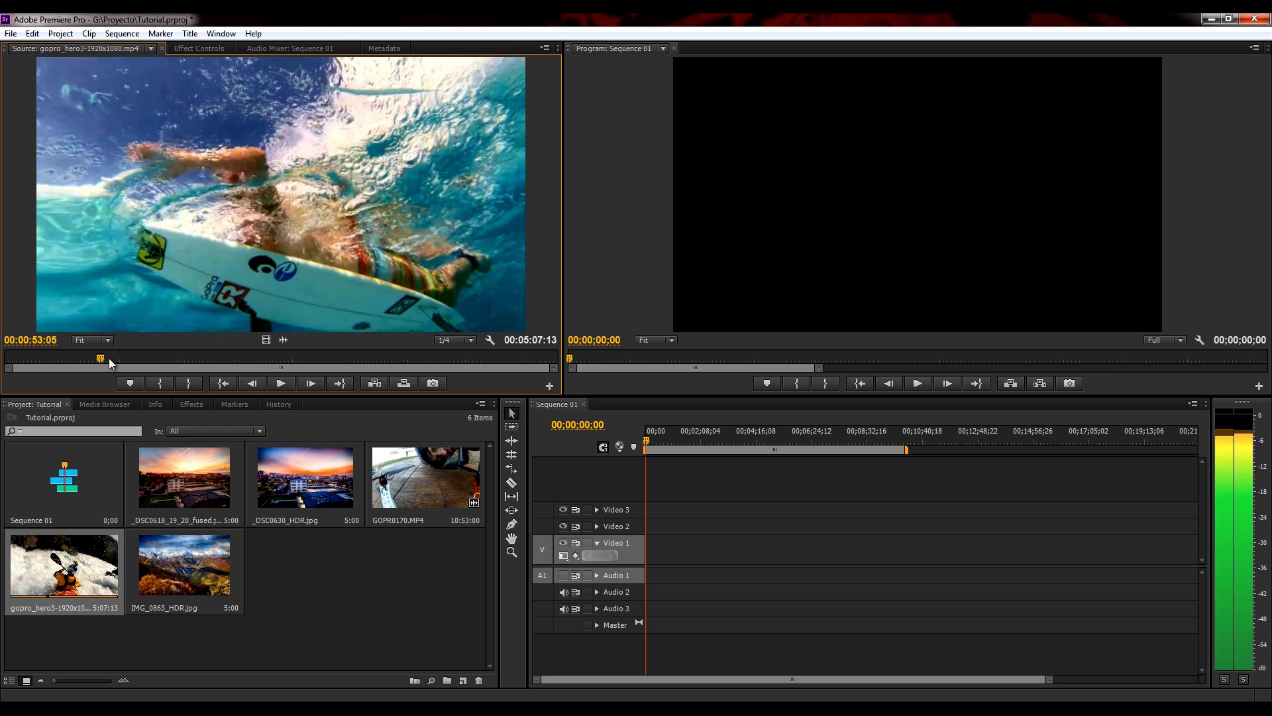
{"action": "key", "text": "Left"}
{"action": "key", "text": "Right"}
{"action": "key", "text": "Left"}
{"action": "key", "text": "Right"}
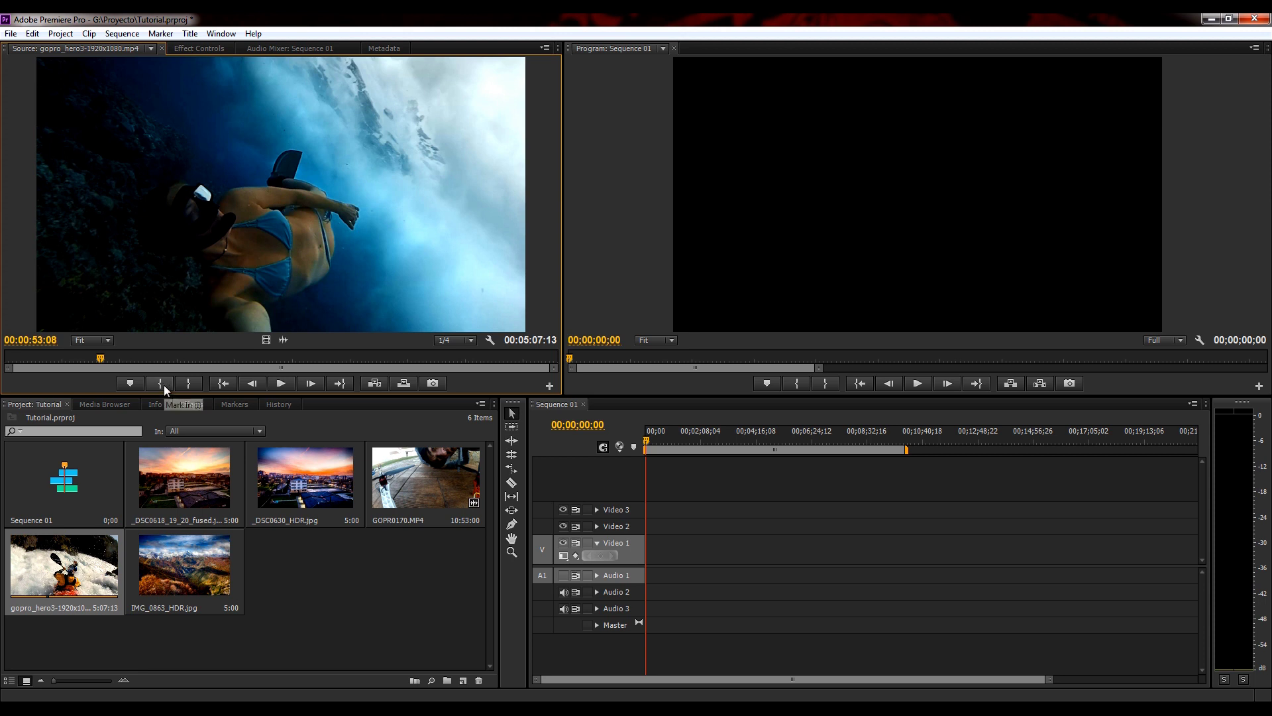
- Mark In at the underwater shot and Mark Out at 00:00:55:03, giving a 00:00:01:26 range
{"action": "left_click", "coordinate": [165, 385]}
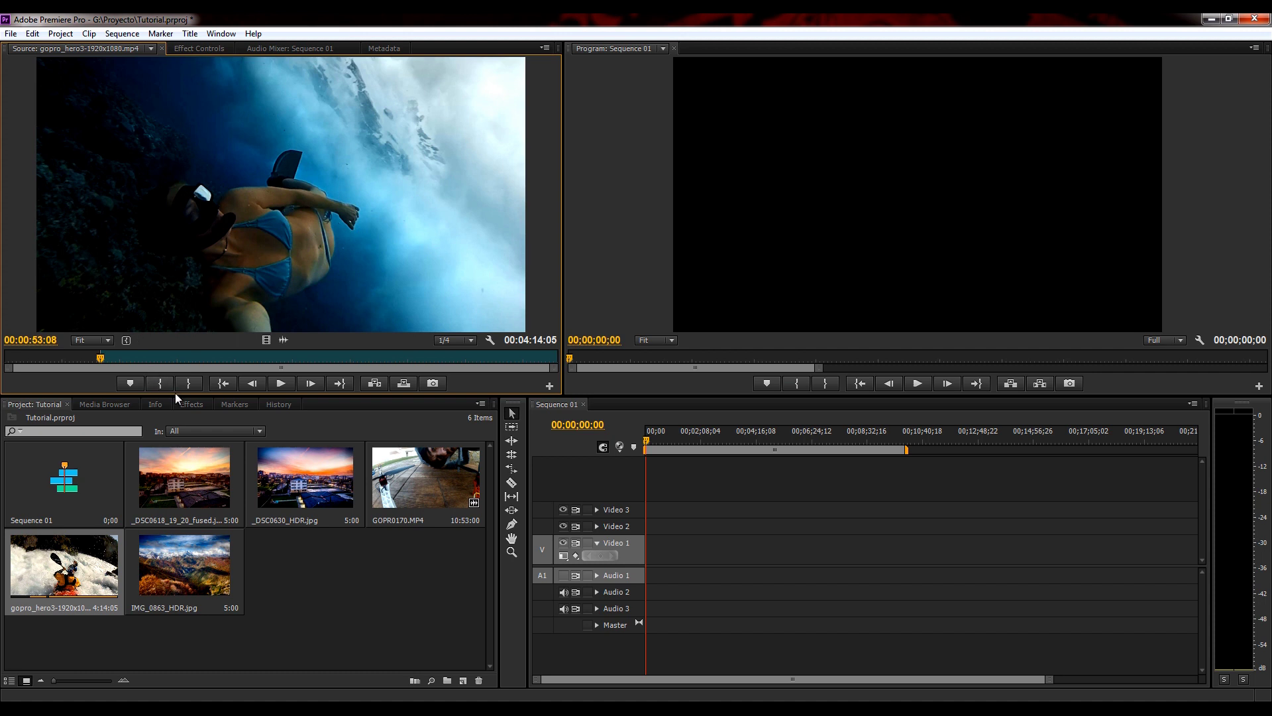
{"action": "key", "text": "space"}
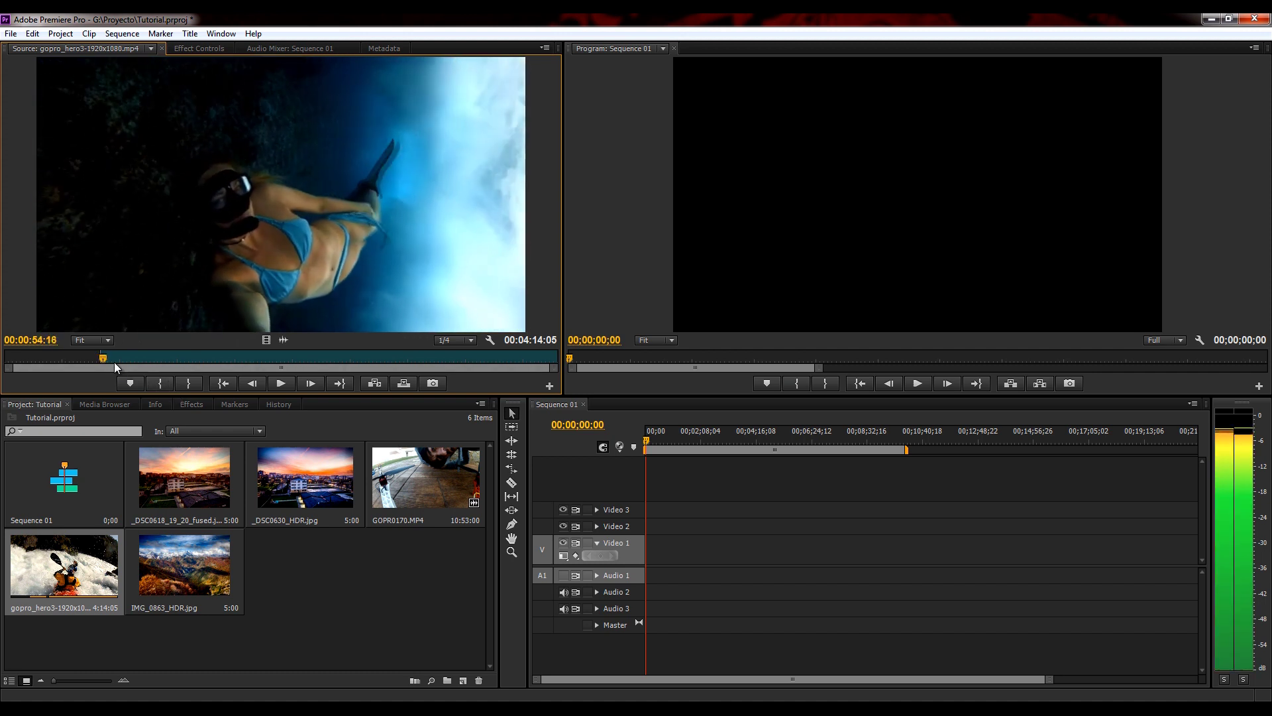
{"action": "key", "text": "j"}
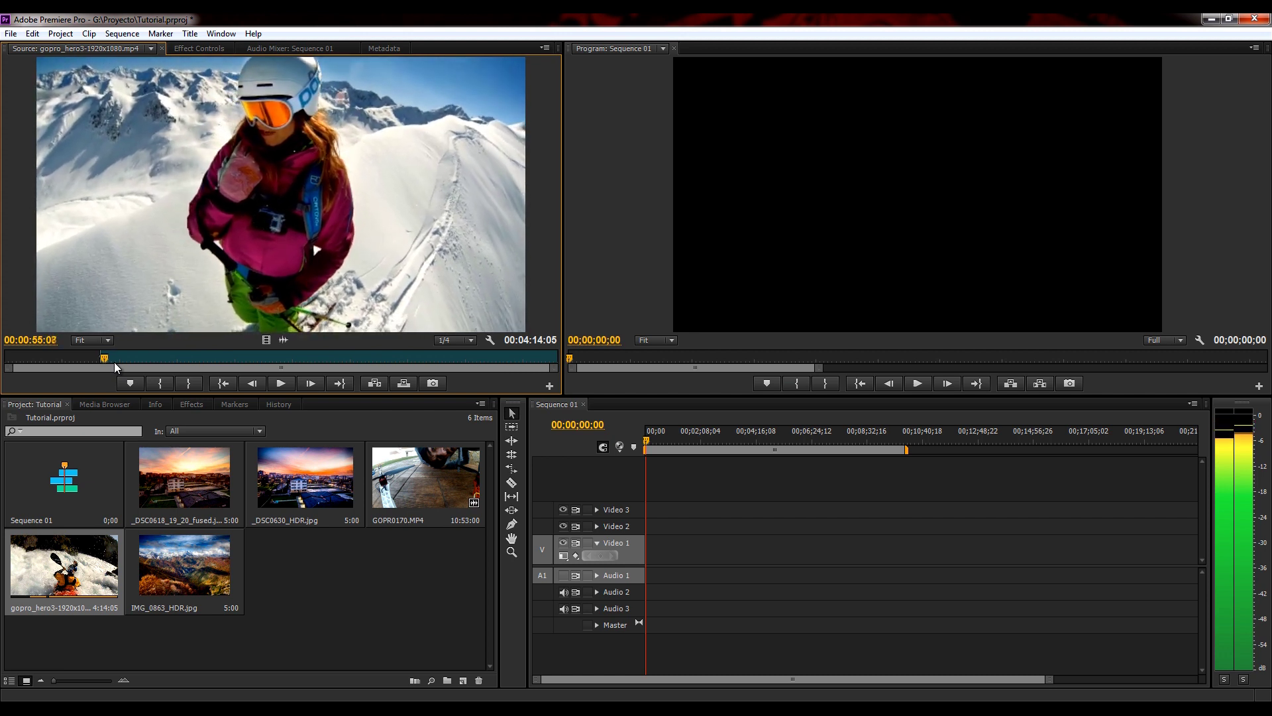
{"action": "key", "text": "k"}
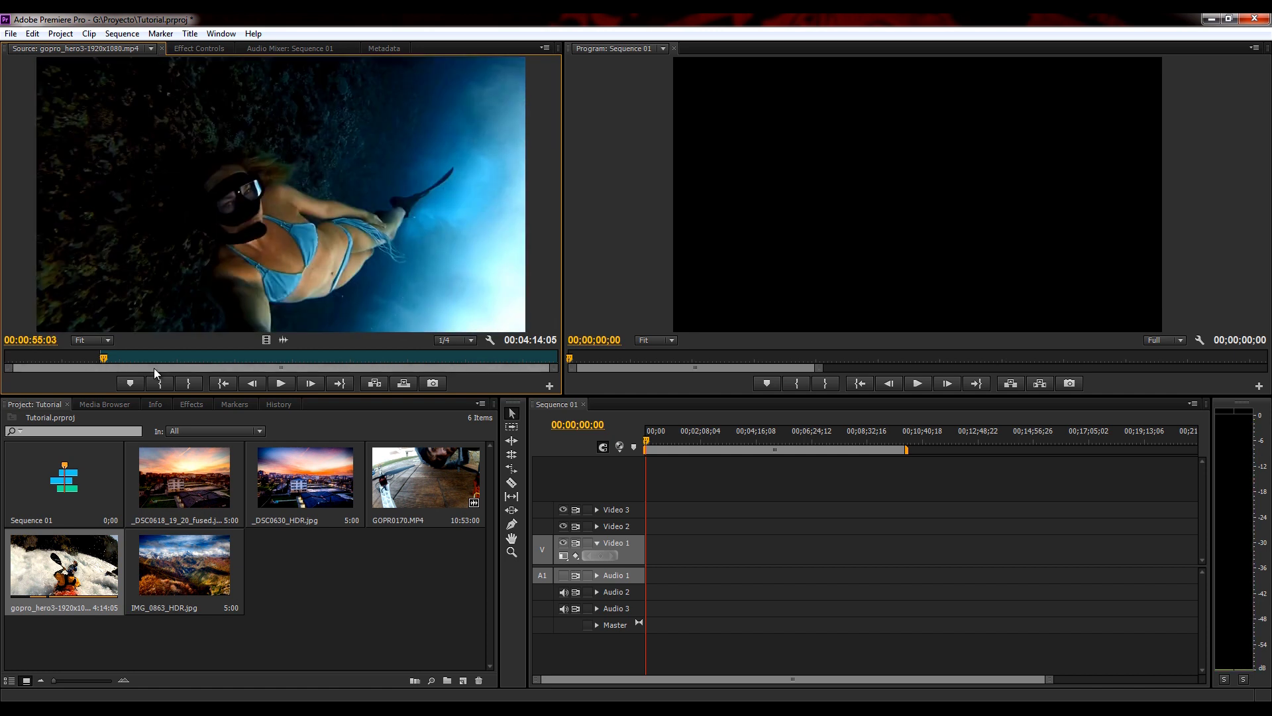
{"action": "left_click", "coordinate": [190, 383]}
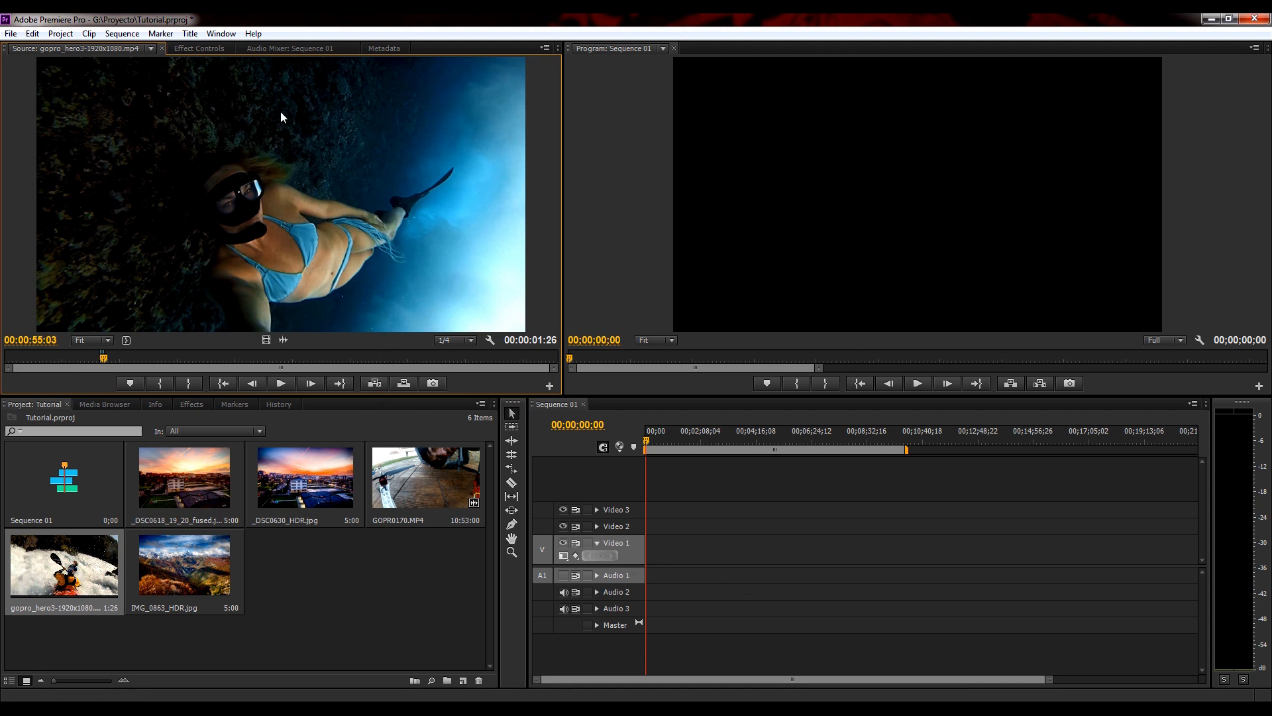
- Drop the 1:26 underwater range at 00;00;00;00 on Video 1/Audio 1 and play it back
{"action": "left_click_drag", "start_coordinate": [284, 173], "coordinate": [648, 556]}
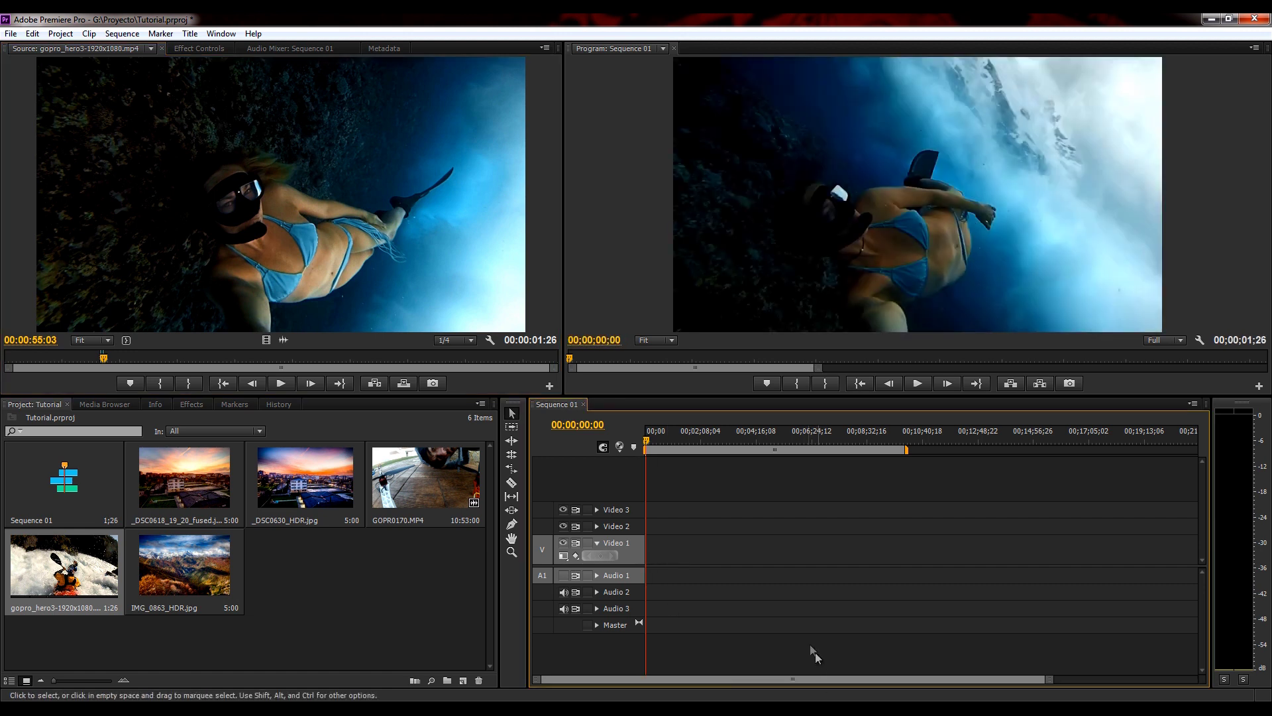
{"action": "left_click_drag", "start_coordinate": [1047, 679], "coordinate": [838, 683]}
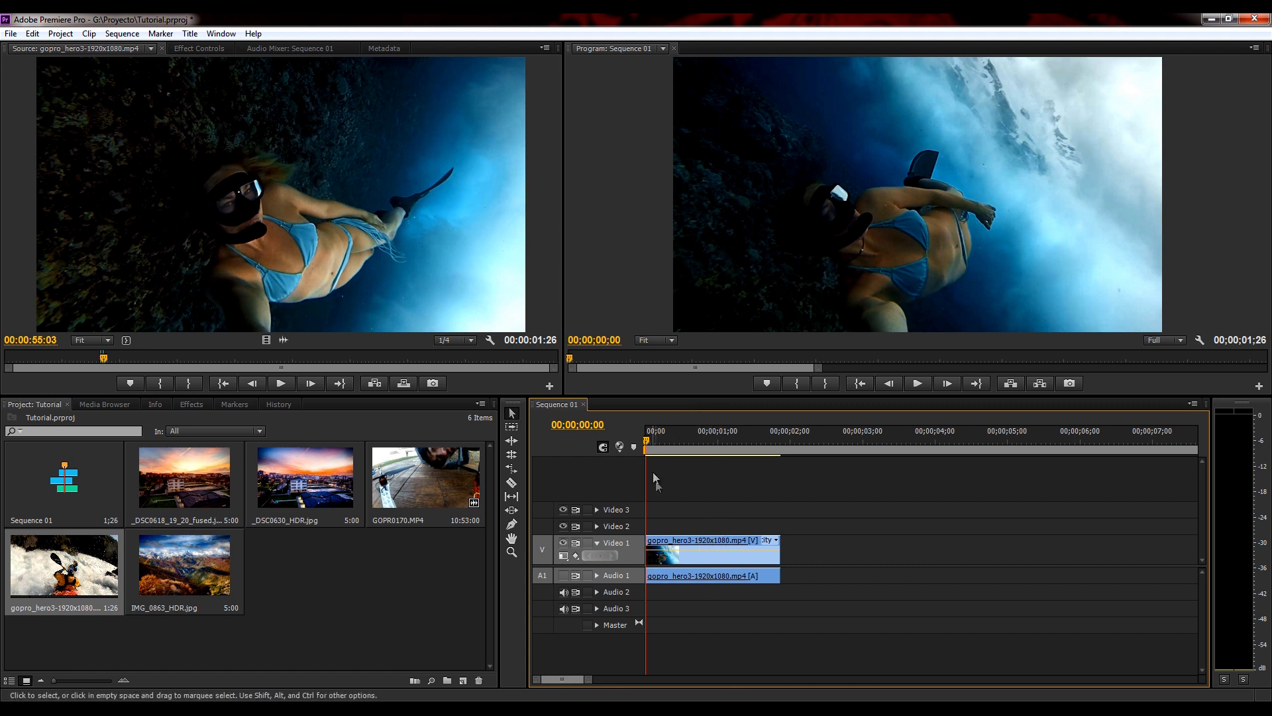
{"action": "key", "text": "space"}
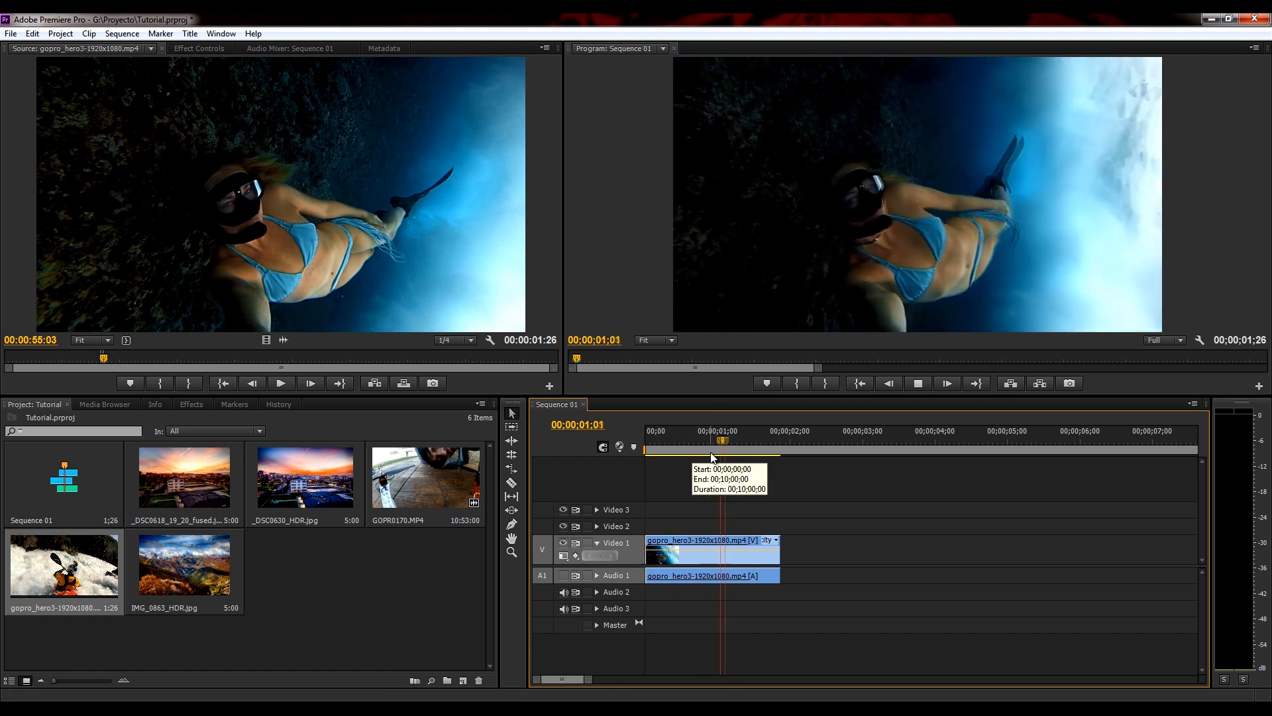
{"action": "key", "text": "space"}
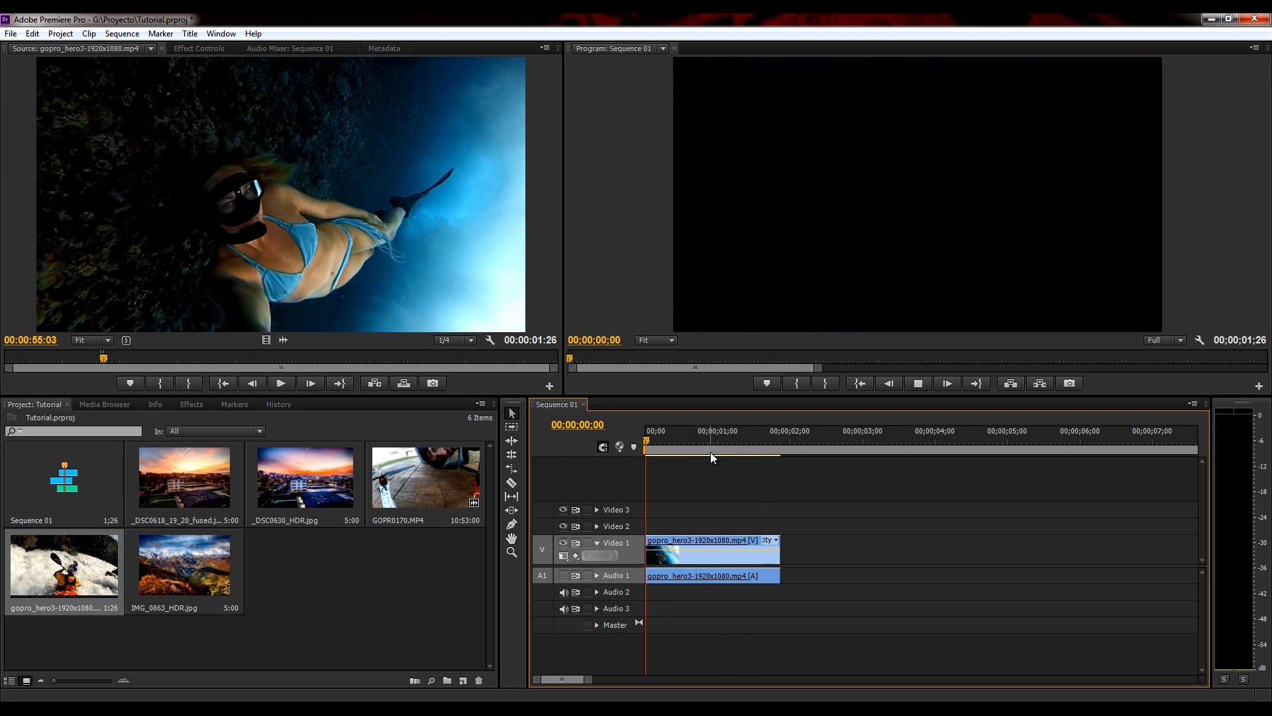
{"action": "left_click", "coordinate": [659, 438]}
{"action": "left_click_drag", "start_coordinate": [658, 439], "coordinate": [645, 463]}
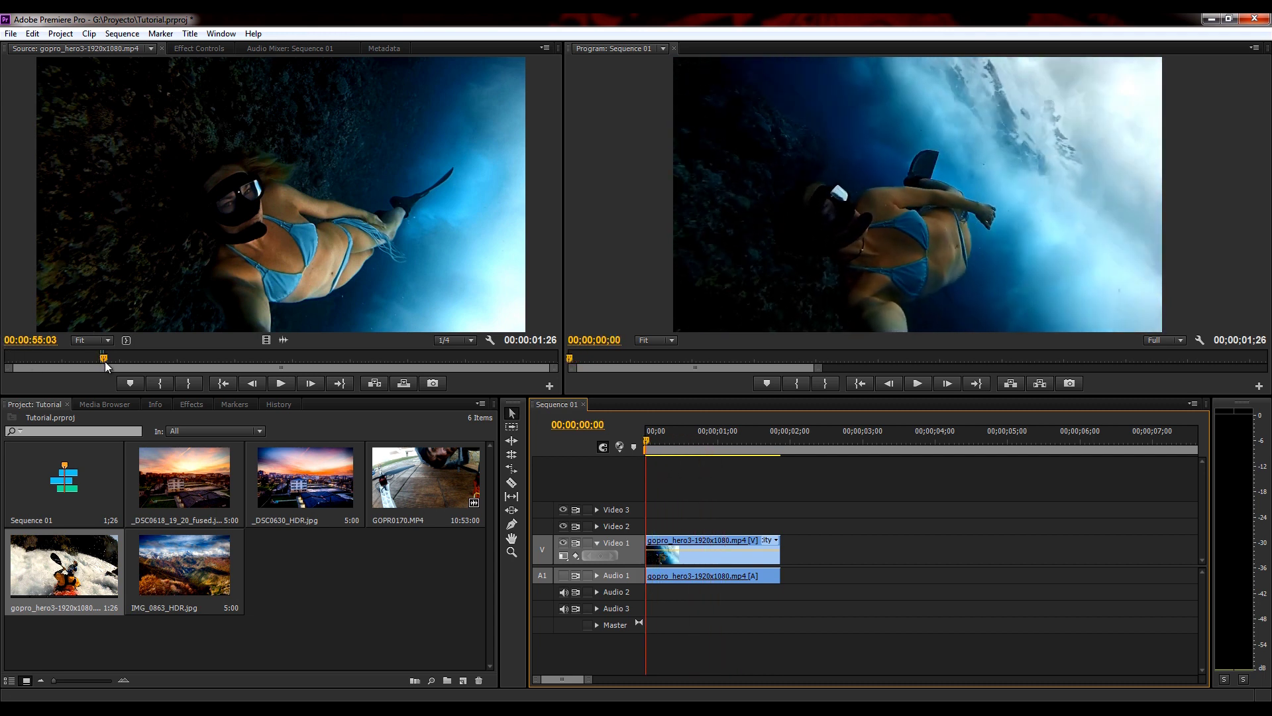
- Mark In near 00:02:25 and Mark Out at 00:02:33:12 on the two underwater swimmers
{"action": "mouse_move", "coordinate": [103, 358]}
{"action": "left_mouse_down"}
{"action": "mouse_move", "coordinate": [274, 371]}
{"action": "mouse_move", "coordinate": [264, 368]}
{"action": "left_mouse_up"}
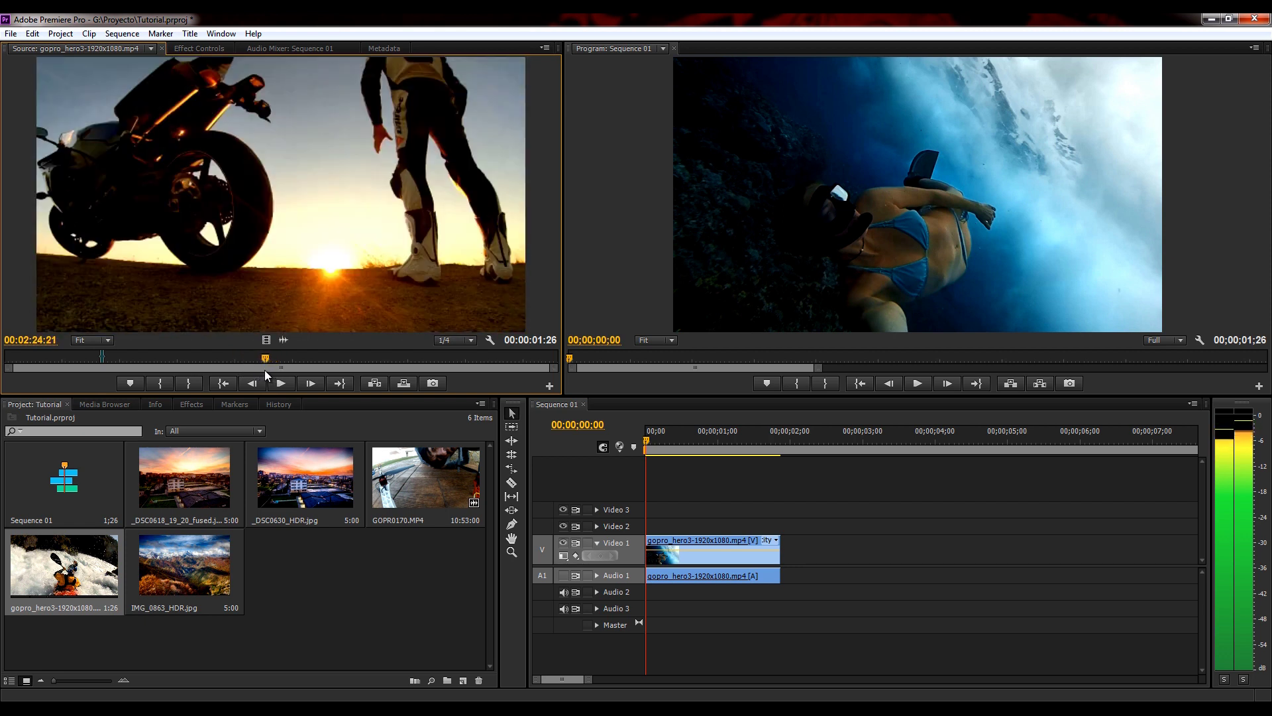
{"action": "key", "text": "space"}
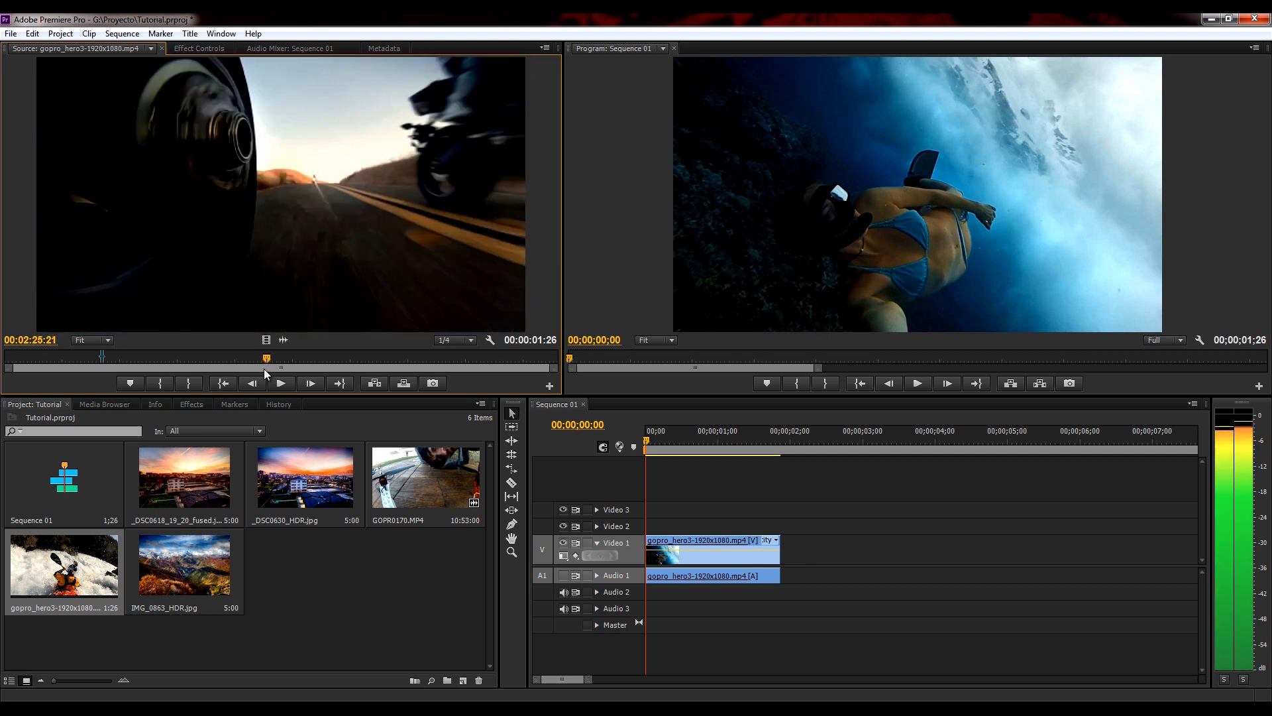
{"action": "left_click", "coordinate": [161, 381]}
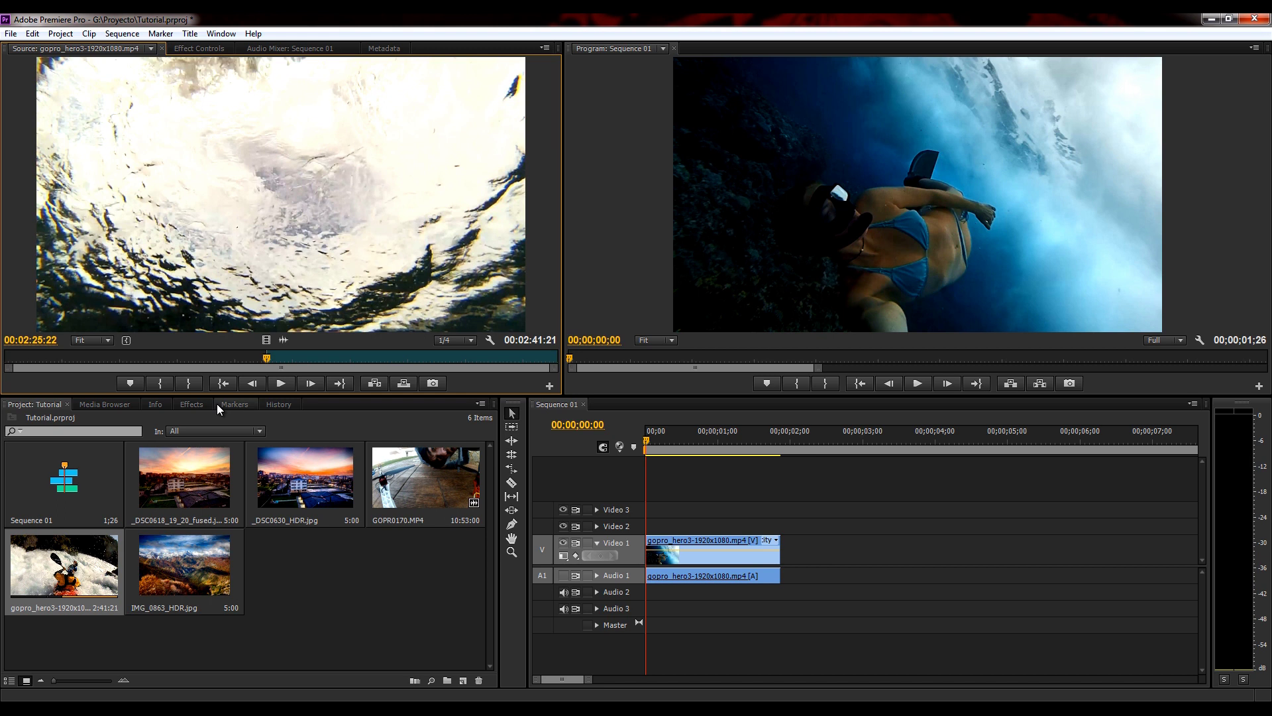
{"action": "key", "text": "space"}
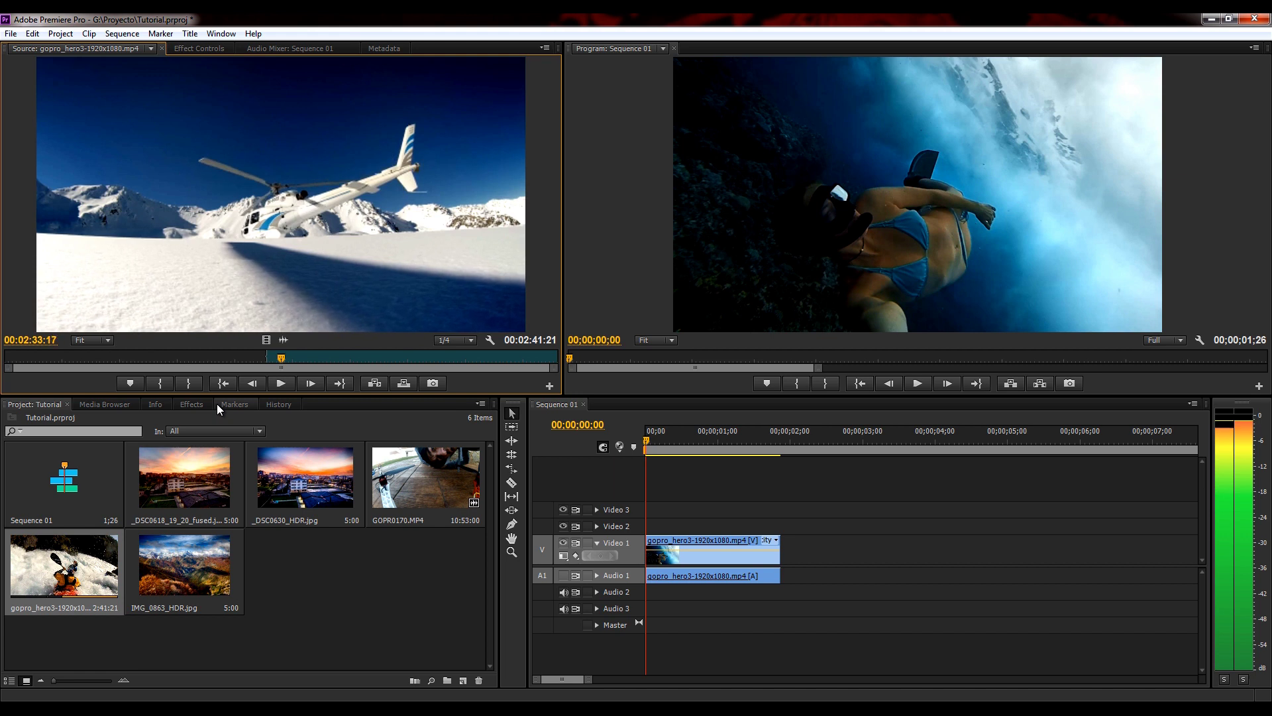
{"action": "key", "text": "Left"}
{"action": "key", "text": "Left"}
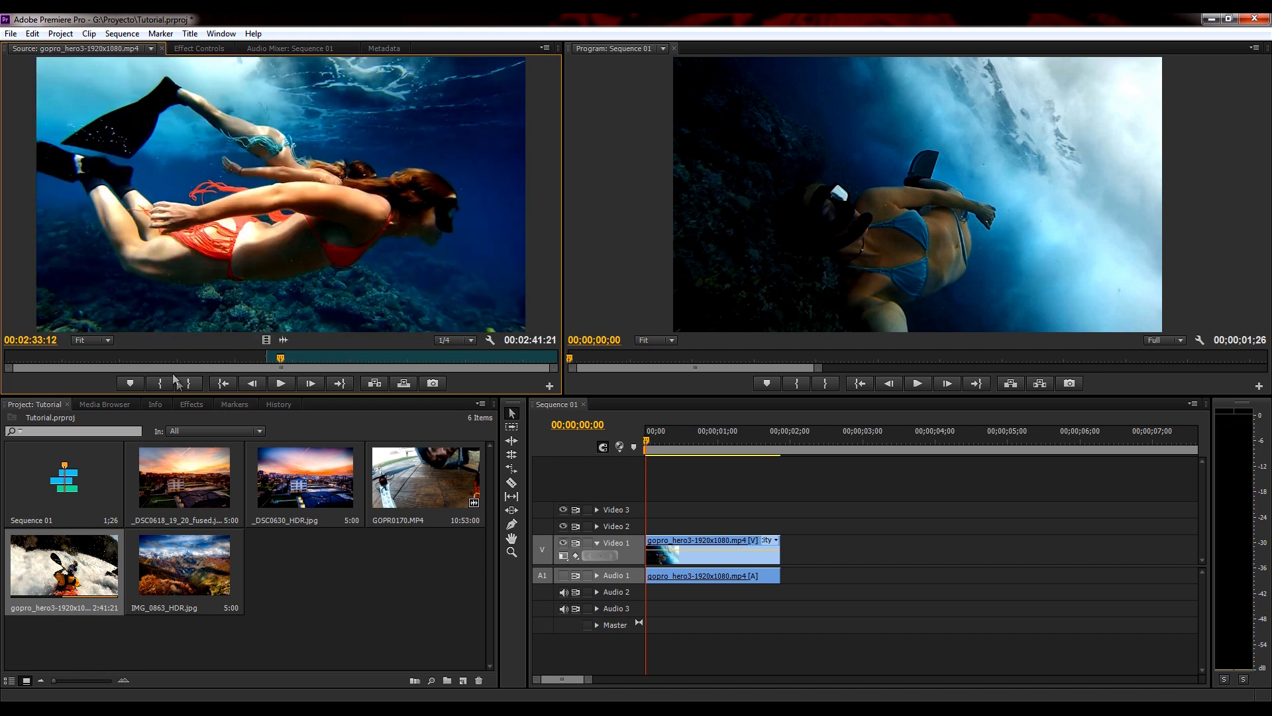
{"action": "left_click", "coordinate": [188, 381]}
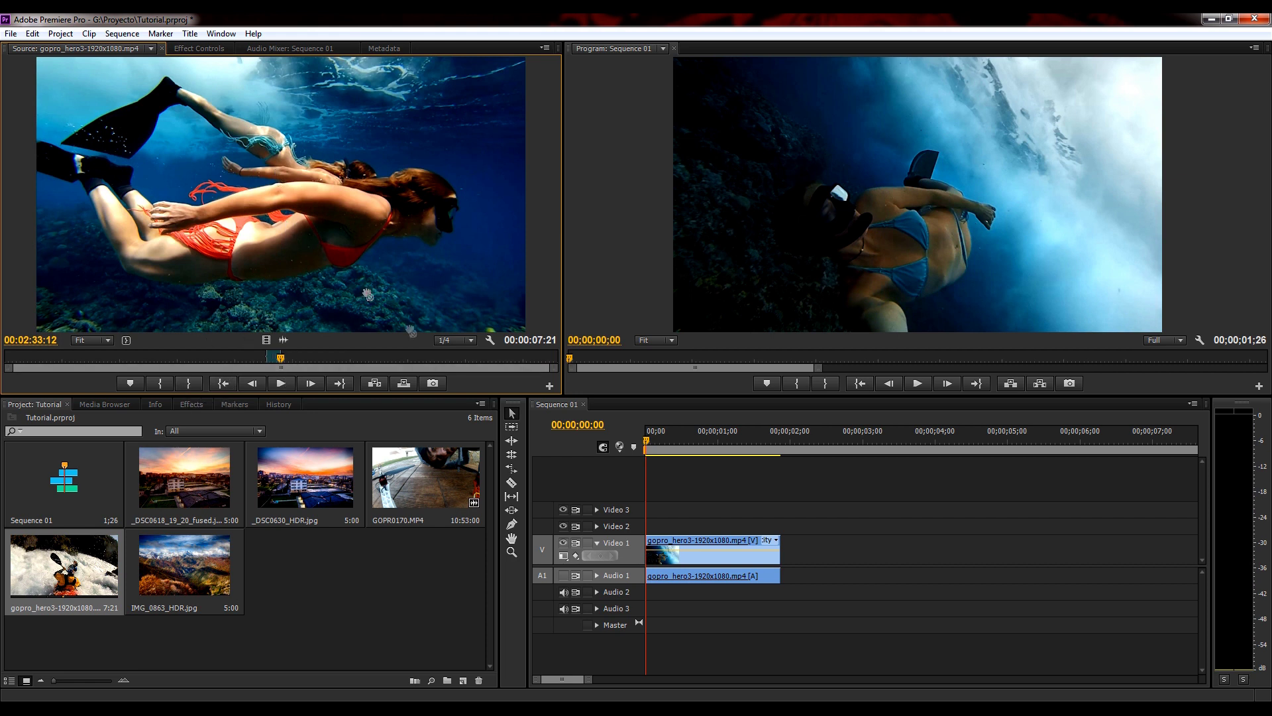
- Drop the 7;21 swimmers range after the first clip, then play and scrub the 9;17 sequence
{"action": "left_click_drag", "start_coordinate": [368, 294], "coordinate": [788, 556]}
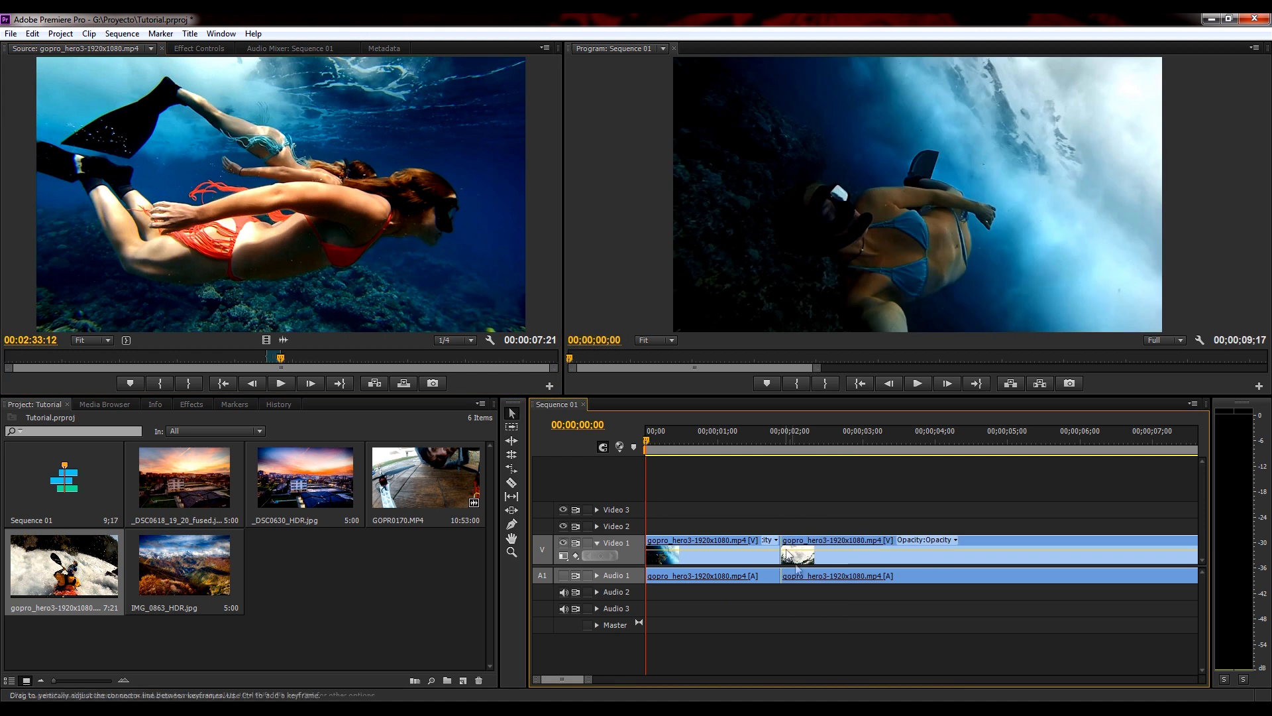
{"action": "left_click_drag", "start_coordinate": [591, 685], "coordinate": [622, 679]}
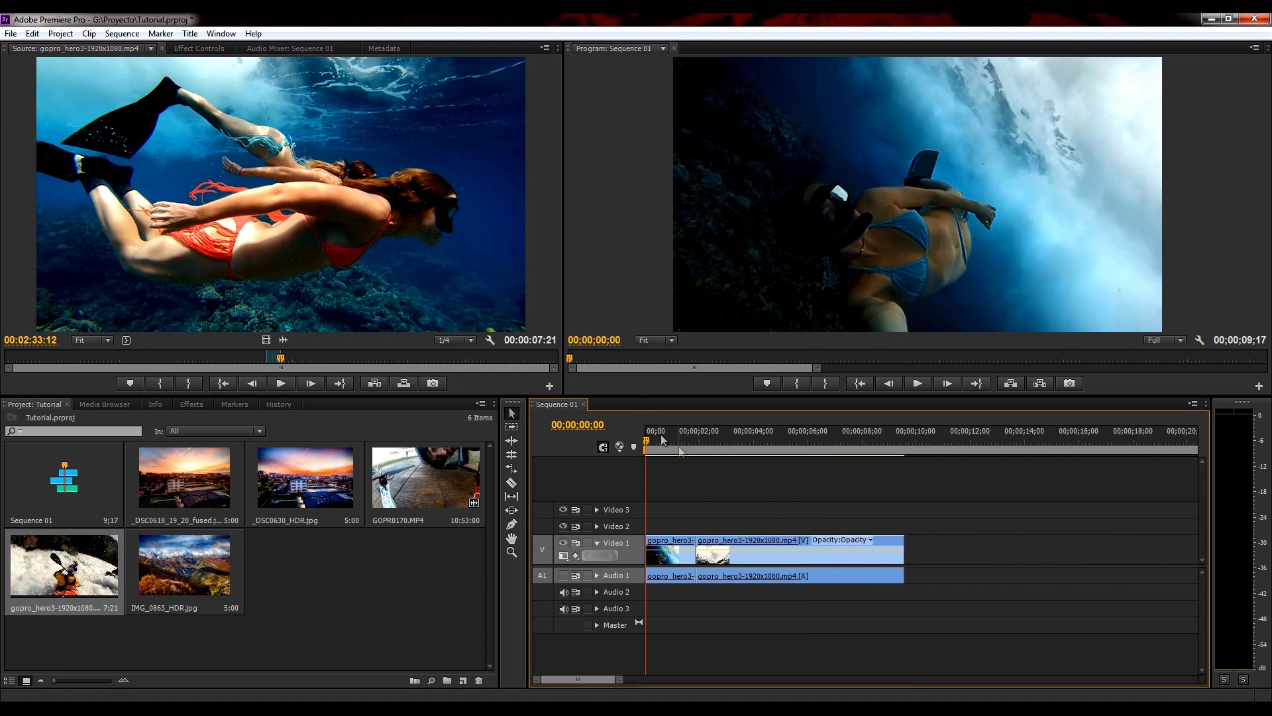
{"action": "key", "text": "space"}
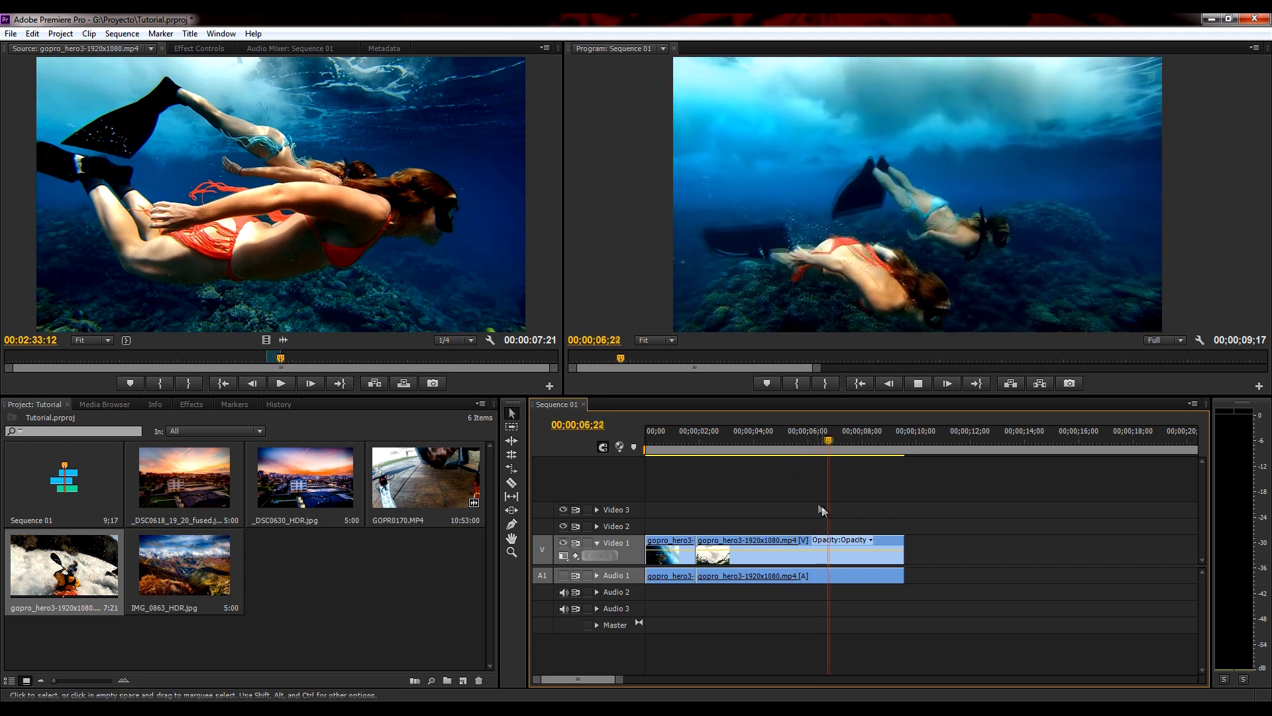
{"action": "key", "text": "space"}
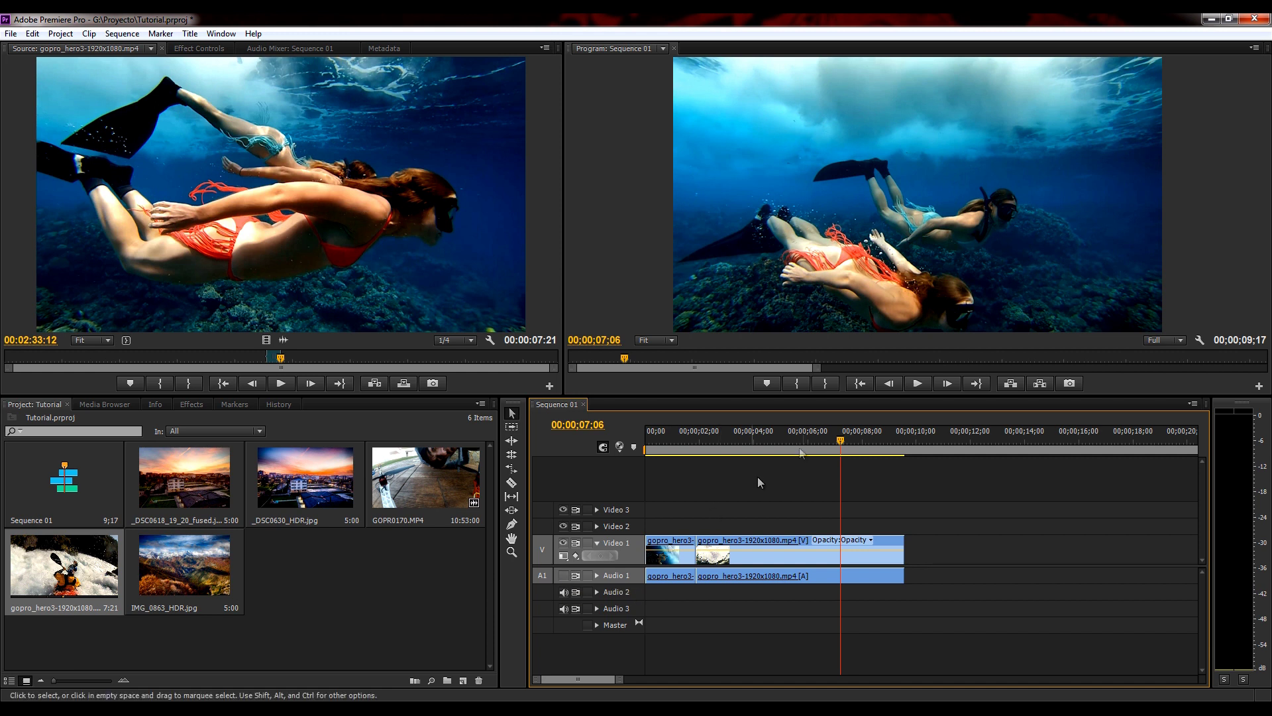
{"action": "left_click", "coordinate": [745, 453]}
{"action": "left_click_drag", "start_coordinate": [745, 454], "coordinate": [725, 484]}
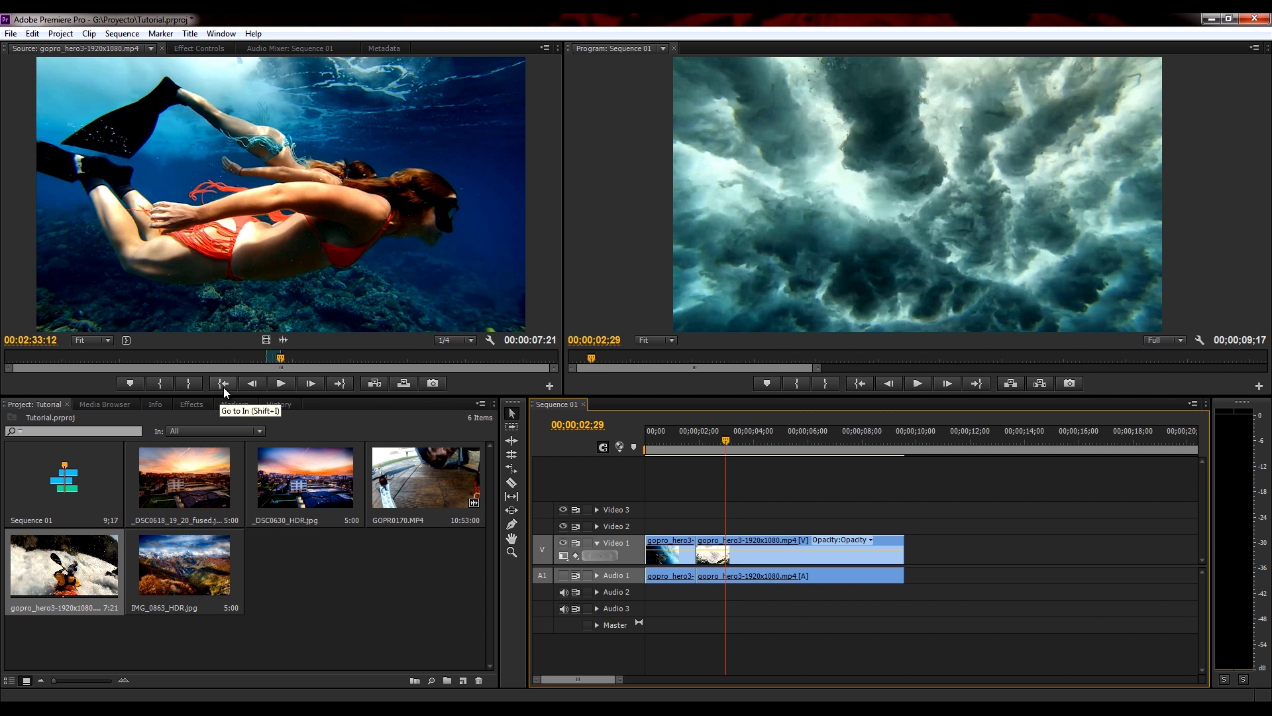
- Check the source range's In and Out frames, step around them, then show the resolution choices
{"action": "left_click", "coordinate": [224, 387]}
{"action": "left_click", "coordinate": [337, 387]}
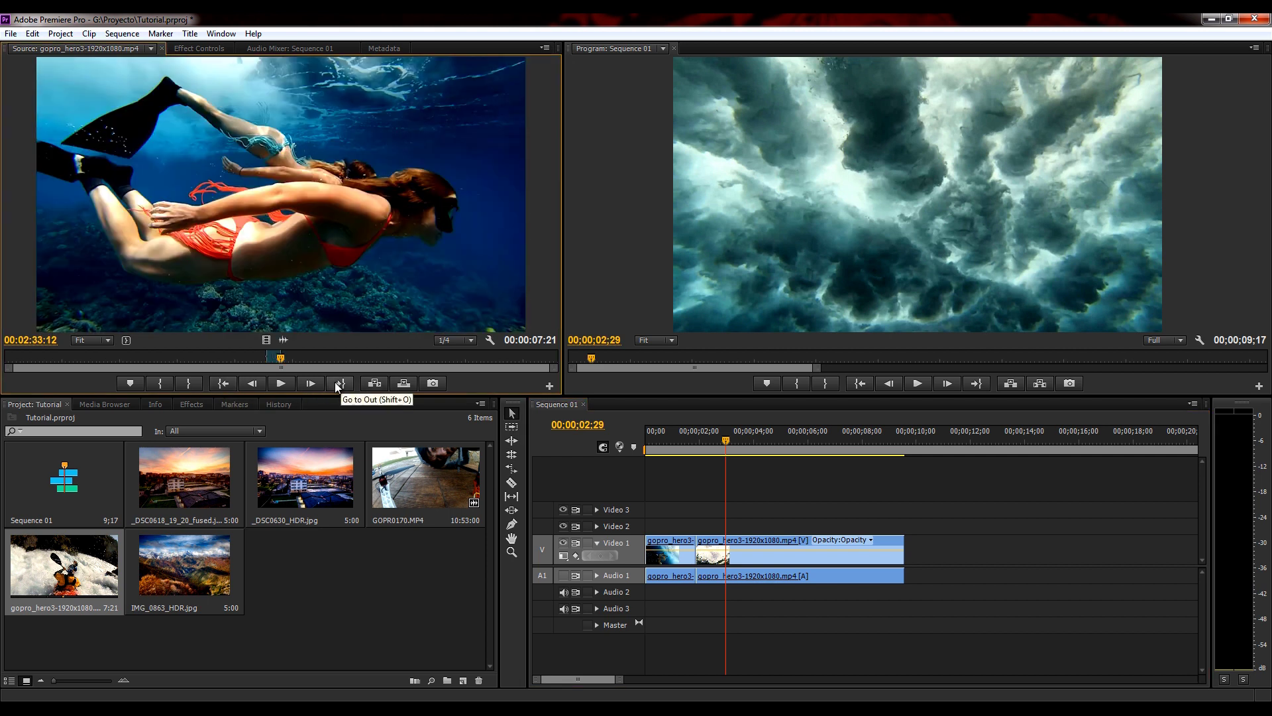
{"action": "left_click", "coordinate": [252, 383]}
{"action": "left_click", "coordinate": [252, 383]}
{"action": "left_click", "coordinate": [252, 383]}
{"action": "left_click", "coordinate": [251, 383]}
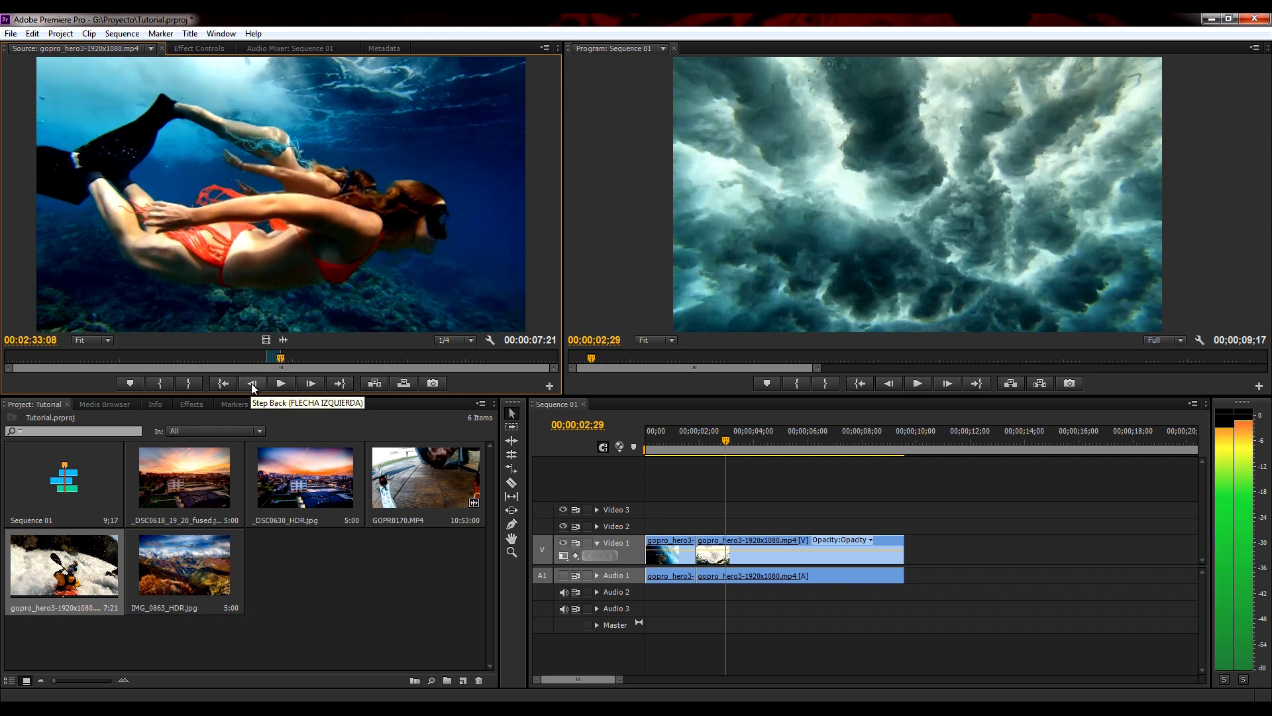
{"action": "left_click", "coordinate": [318, 383]}
{"action": "left_click", "coordinate": [318, 383]}
{"action": "left_click", "coordinate": [318, 383]}
{"action": "left_click", "coordinate": [318, 383]}
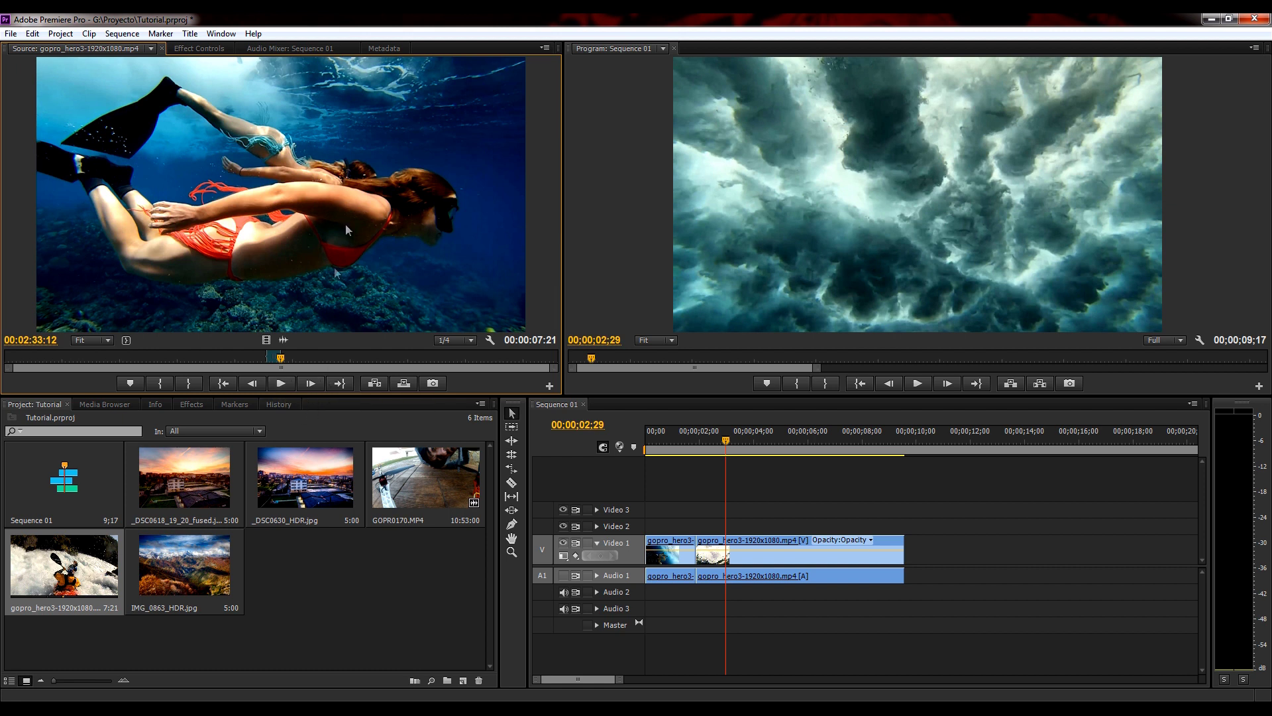
{"action": "left_click", "coordinate": [474, 344]}
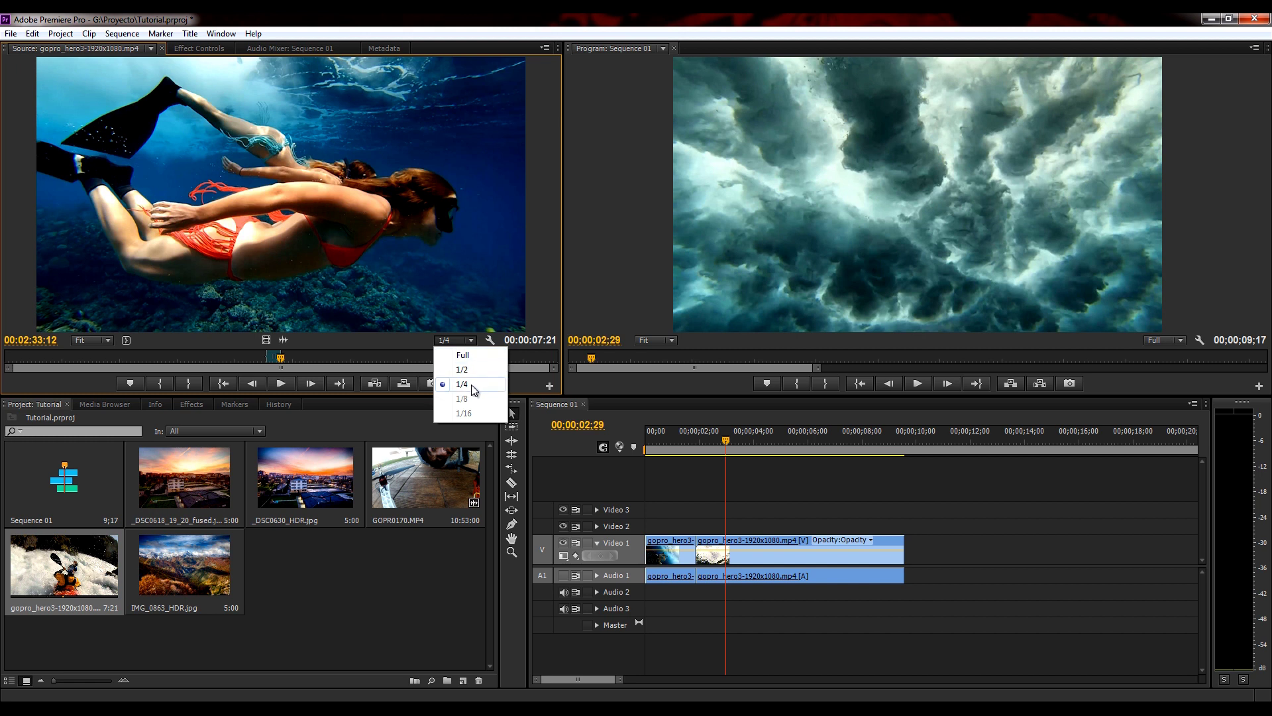
- Keep 1/4 source resolution, then try dragging video-only onto Video 2 and cancel without dropping
{"action": "left_click", "coordinate": [482, 14]}
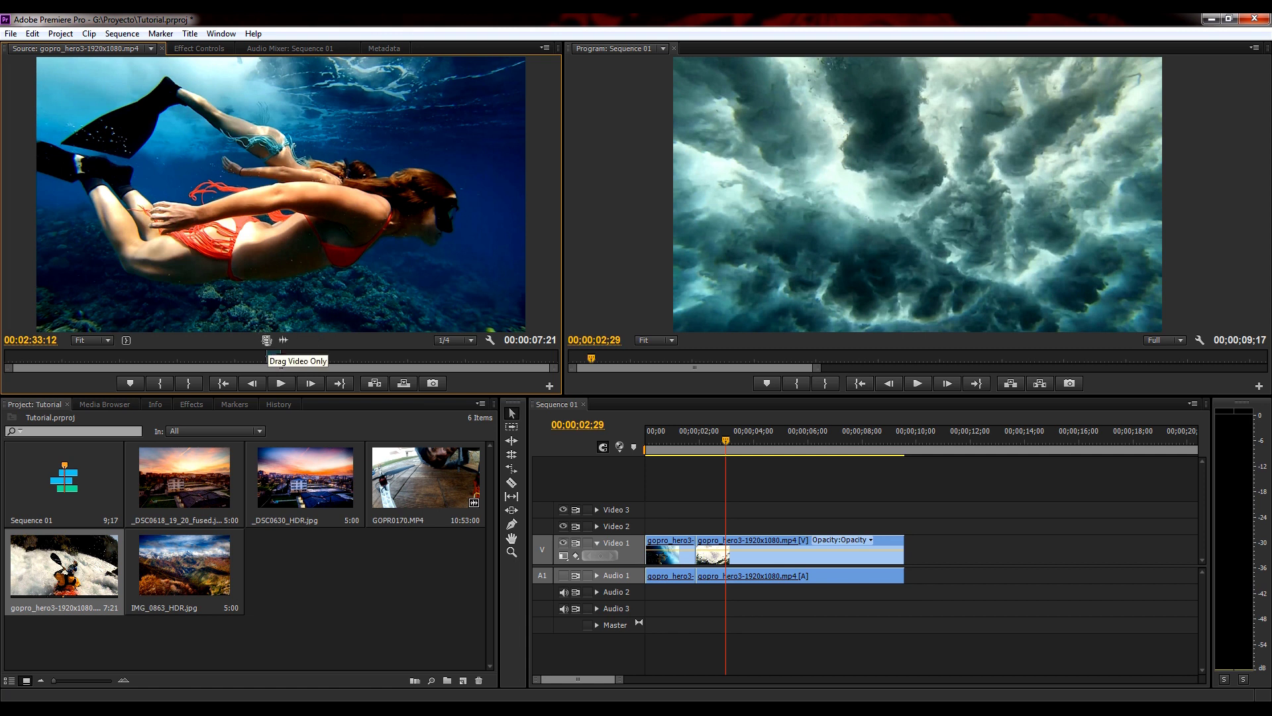
{"action": "left_click_drag", "start_coordinate": [266, 340], "coordinate": [819, 533]}
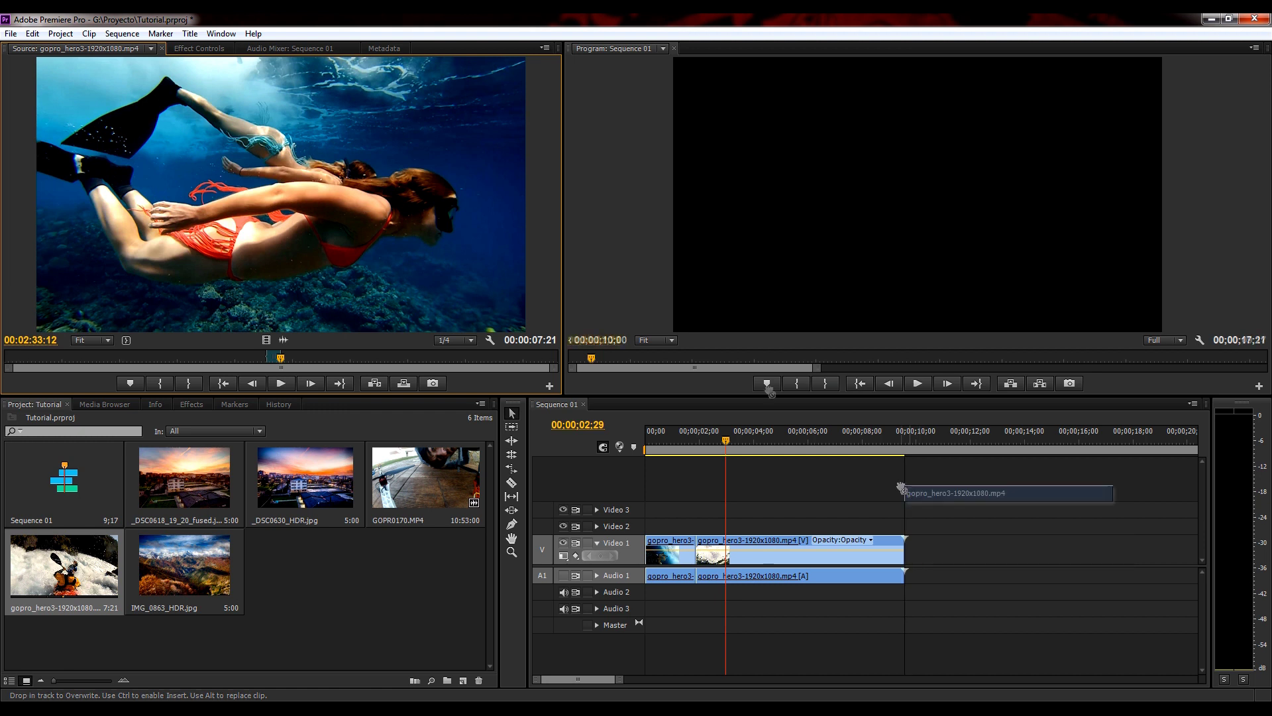
{"action": "left_click_drag", "start_coordinate": [819, 533], "coordinate": [423, 275]}
{"action": "mouse_move", "coordinate": [284, 339]}
{"action": "left_mouse_down"}
{"action": "mouse_move", "coordinate": [949, 534]}
{"action": "mouse_move", "coordinate": [917, 580]}
{"action": "mouse_move", "coordinate": [371, 228]}
{"action": "left_mouse_up"}
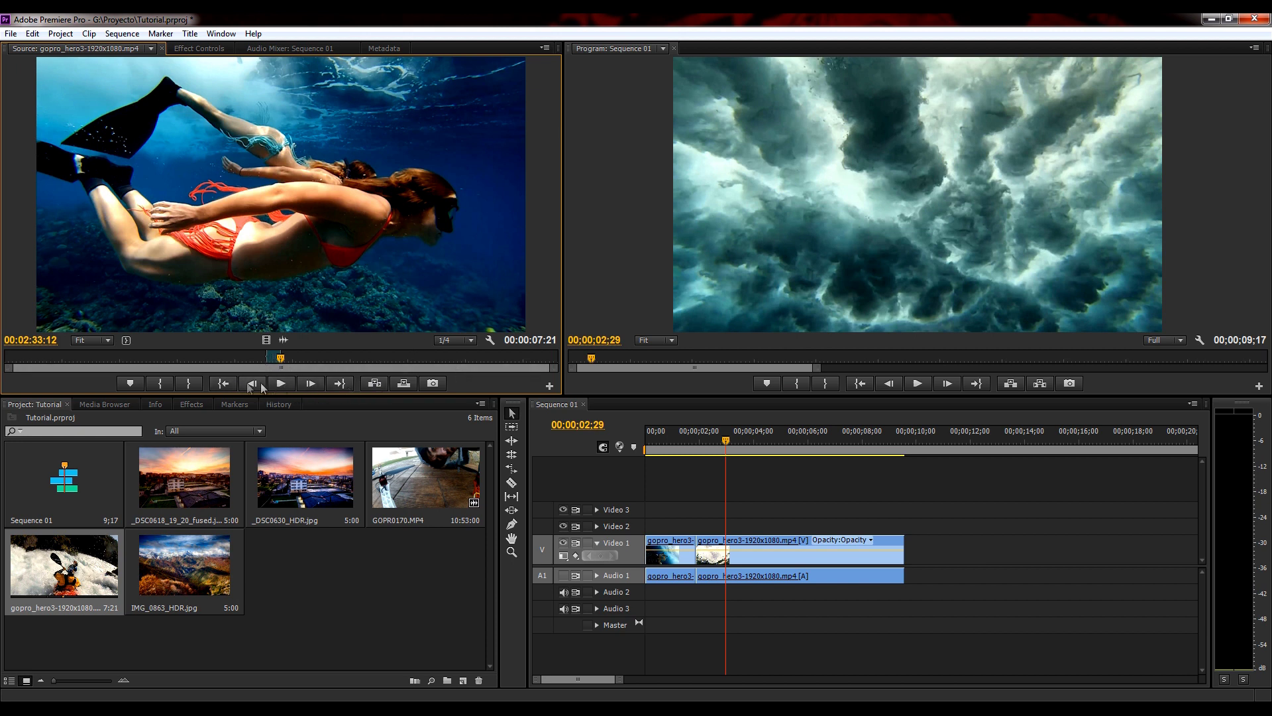
- Open and close the Source monitor button customization, then clear the marked In/Out range
{"action": "left_click", "coordinate": [549, 386]}
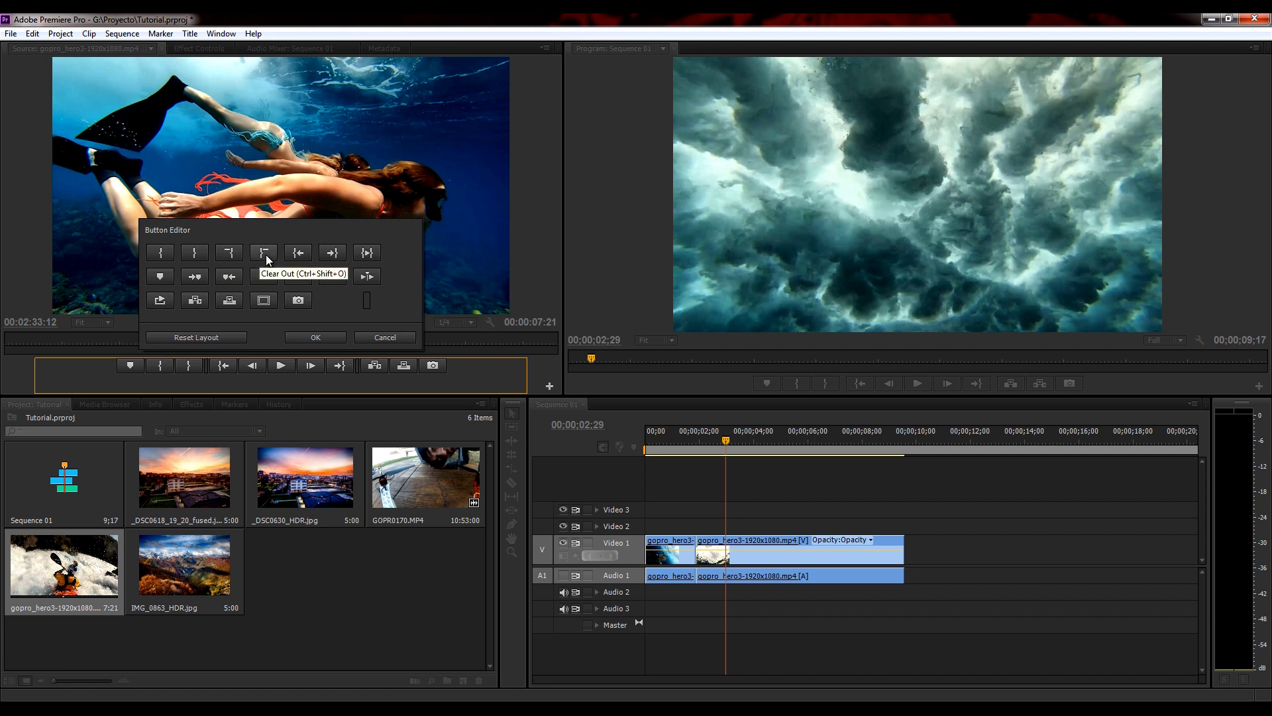
{"action": "left_click", "coordinate": [539, 277]}
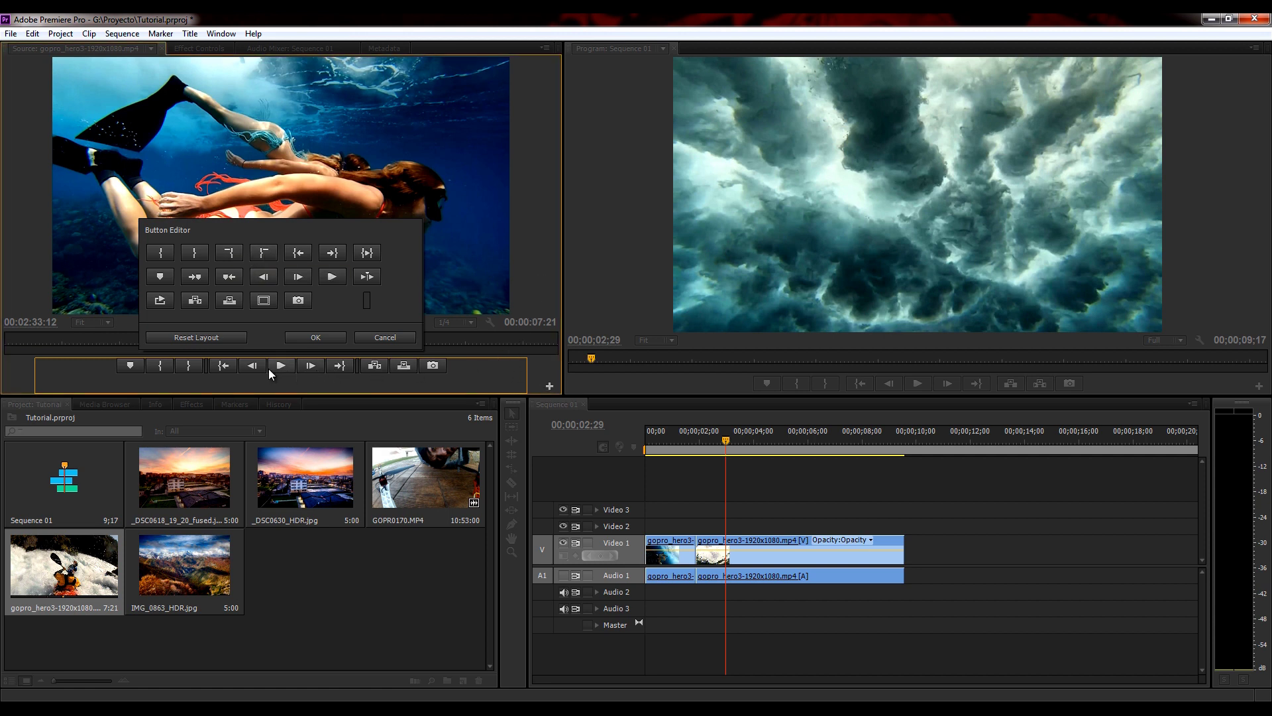
{"action": "left_click", "coordinate": [333, 340]}
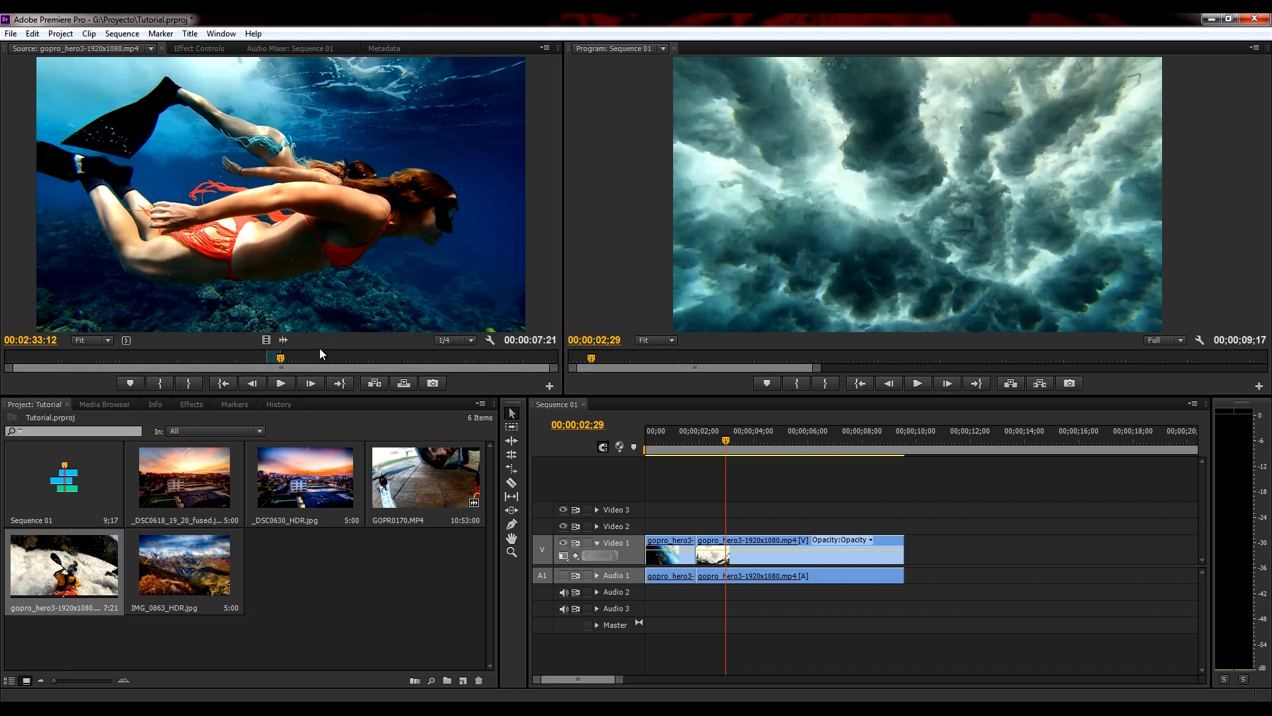
{"action": "key", "text": "o"}
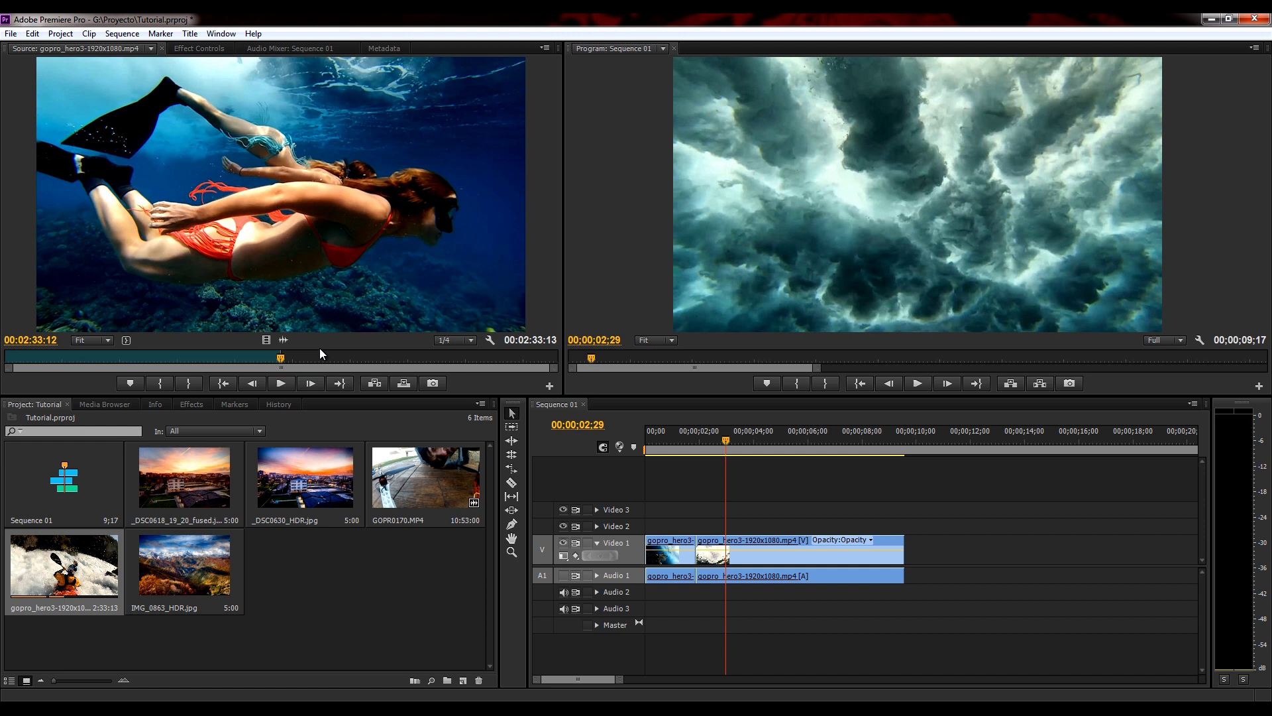
{"action": "key", "text": "ctrl+shift+x"}
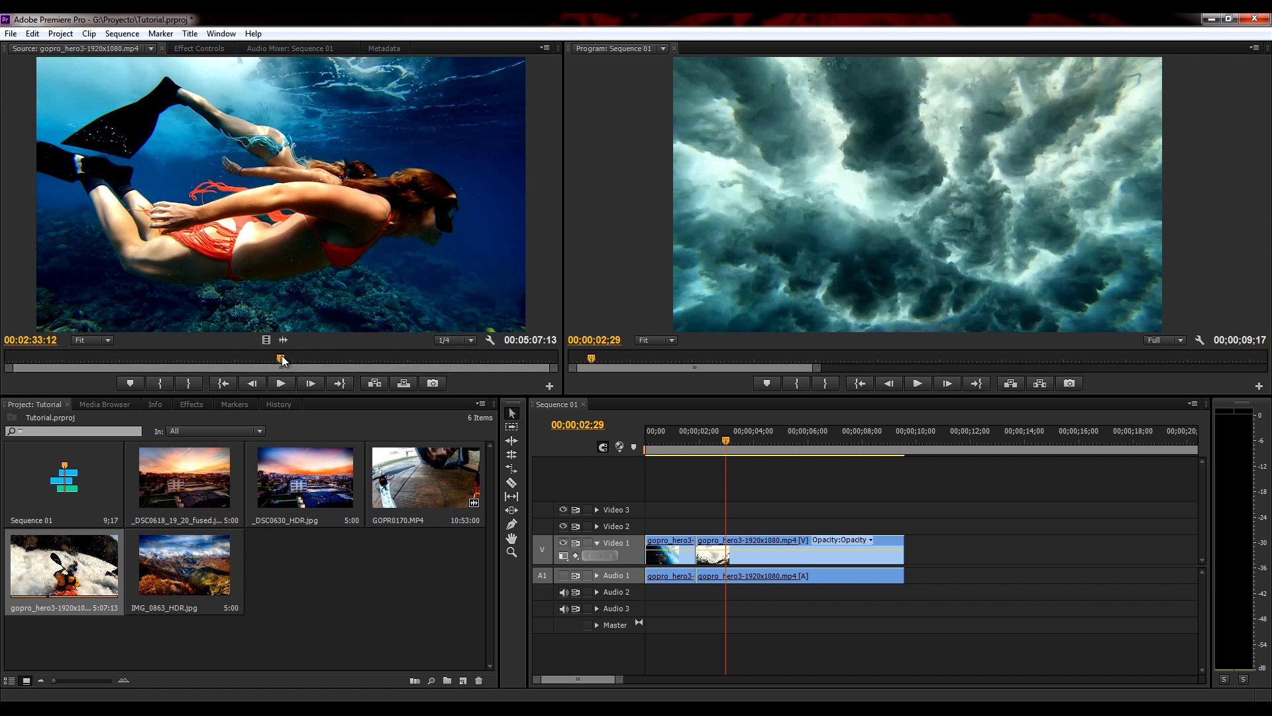
- Show the project bin in List View and select the gopro_hero3 clip
{"action": "left_click_drag", "start_coordinate": [281, 358], "coordinate": [246, 358]}
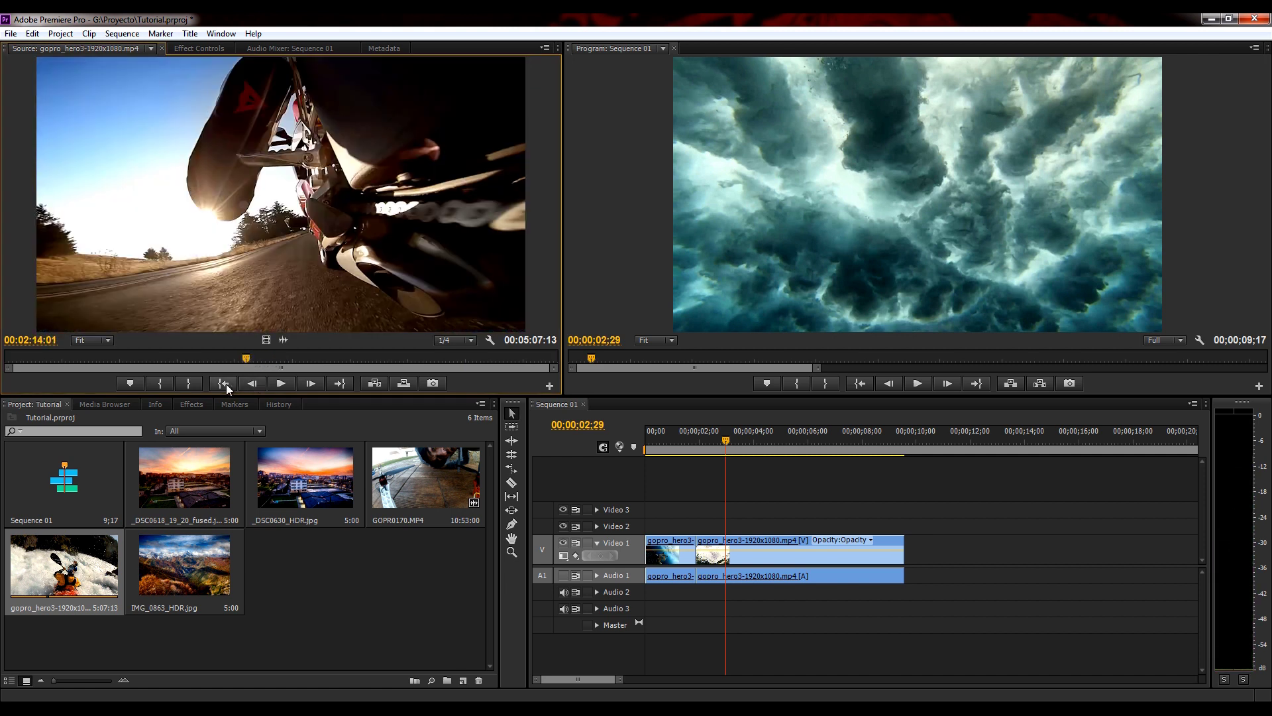
{"action": "left_click", "coordinate": [9, 681]}
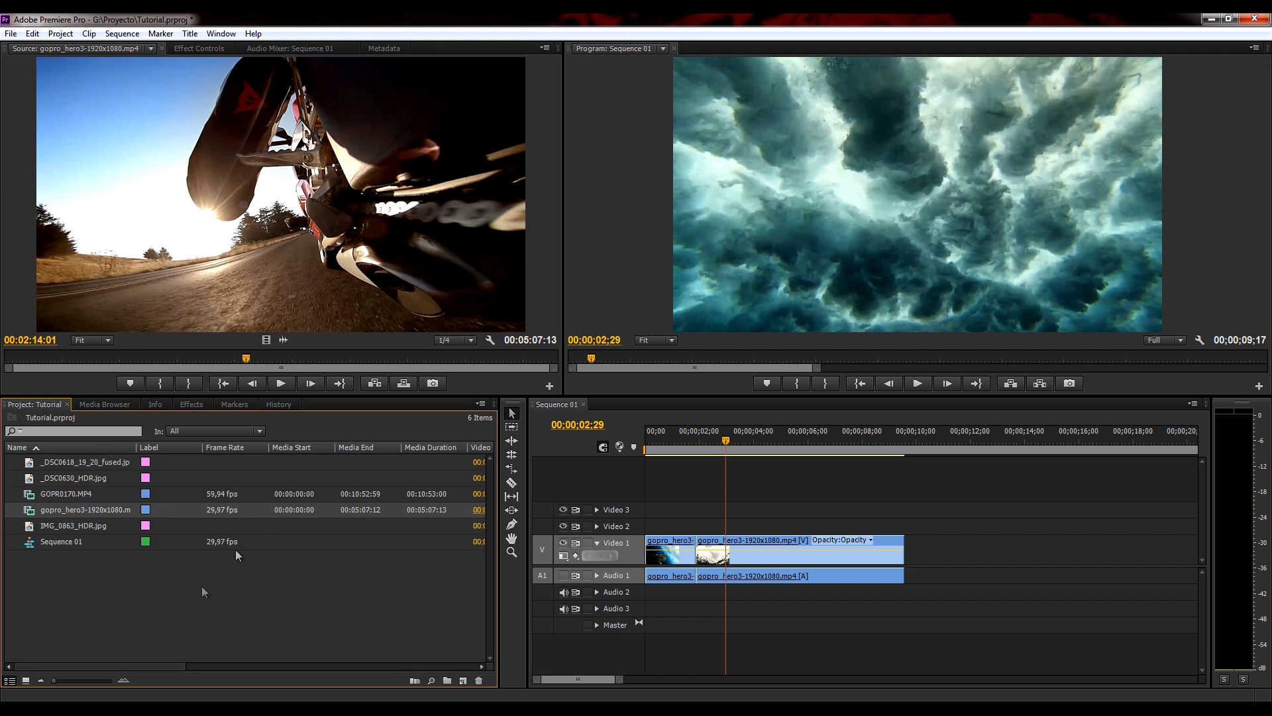
{"action": "left_click", "coordinate": [100, 510]}
{"action": "left_click", "coordinate": [152, 510]}
{"action": "left_click_drag", "start_coordinate": [162, 662], "coordinate": [264, 658]}
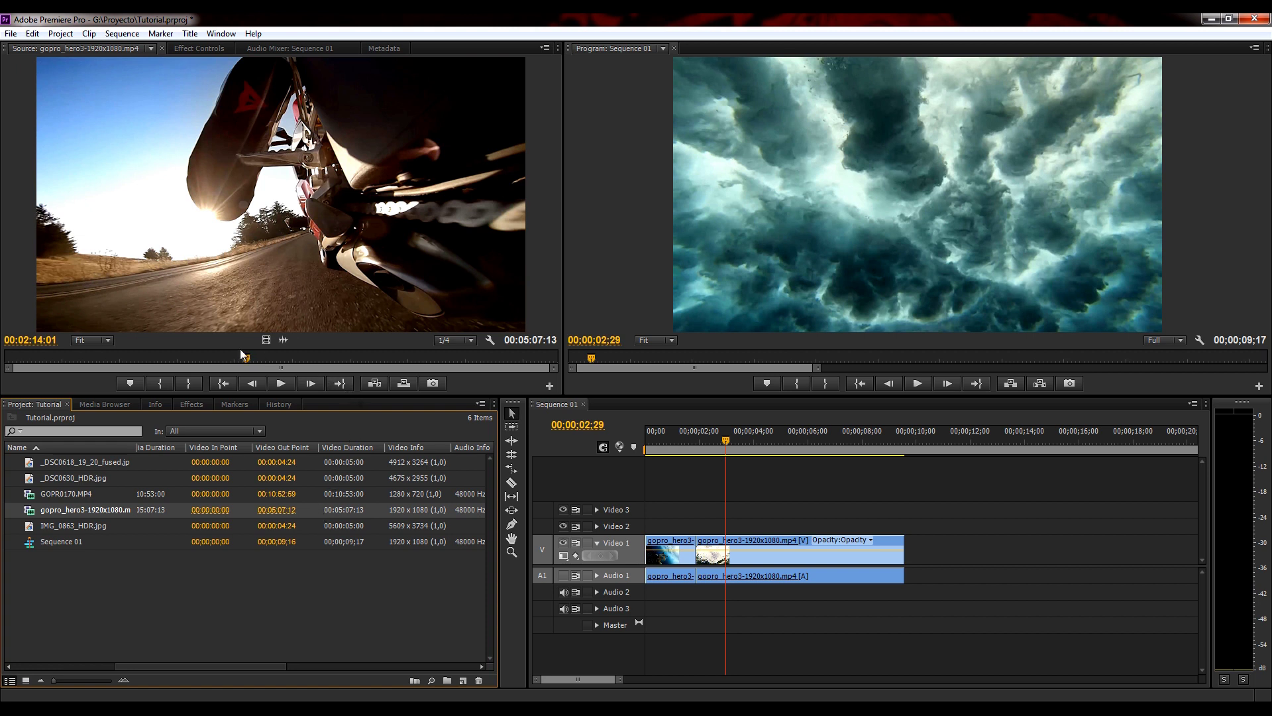
- Mark In at 02:12:05 and Out at 02:26:16, giving a 14;12 source range
{"action": "left_click_drag", "start_coordinate": [245, 358], "coordinate": [242, 359]}
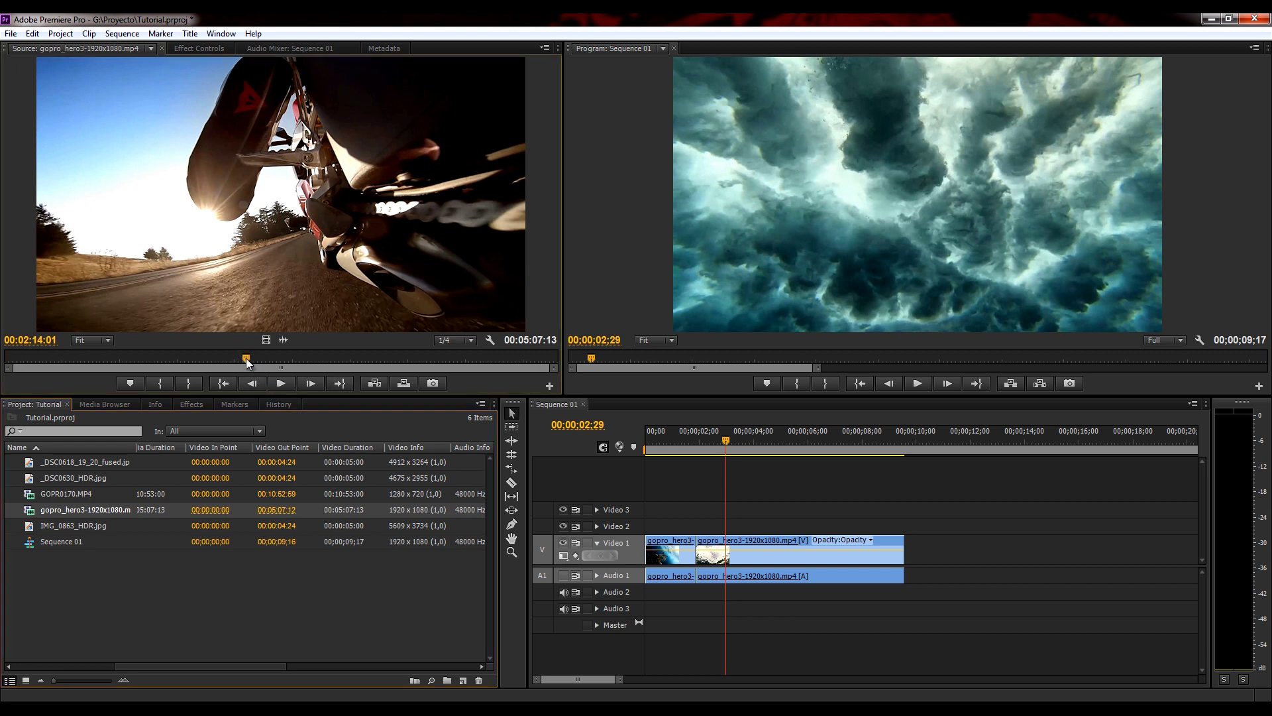
{"action": "left_click", "coordinate": [165, 382]}
{"action": "left_click_drag", "start_coordinate": [242, 358], "coordinate": [268, 358]}
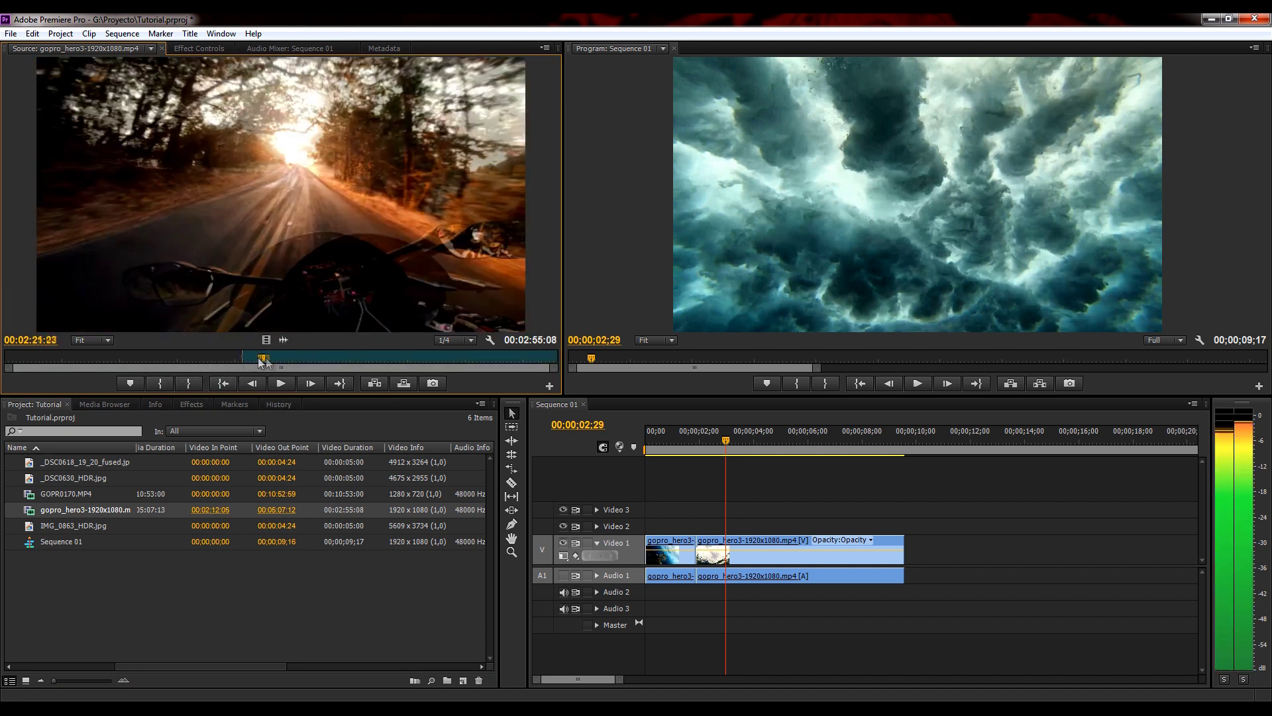
{"action": "left_click", "coordinate": [194, 384]}
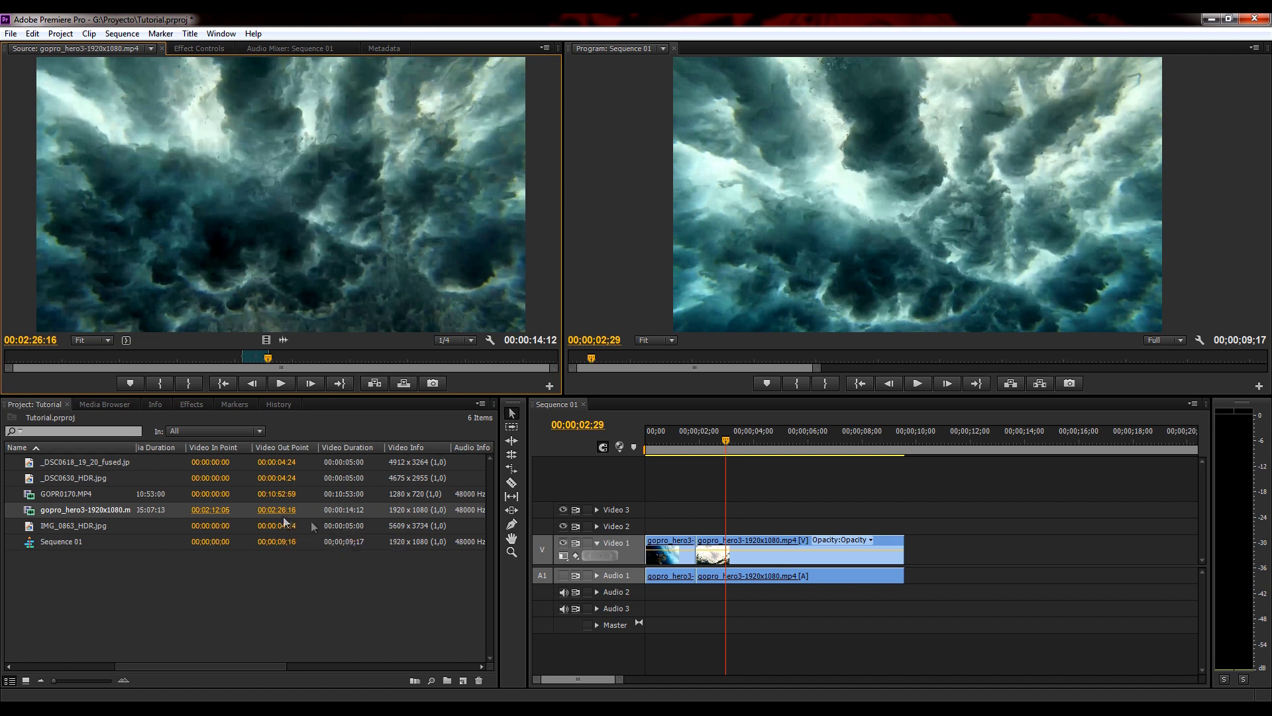
- Return the bin to Icon View and delete both clips, leaving Sequence 01 at 00;00;00;00
{"action": "left_click_drag", "start_coordinate": [219, 510], "coordinate": [222, 516]}
{"action": "left_click", "coordinate": [27, 679]}
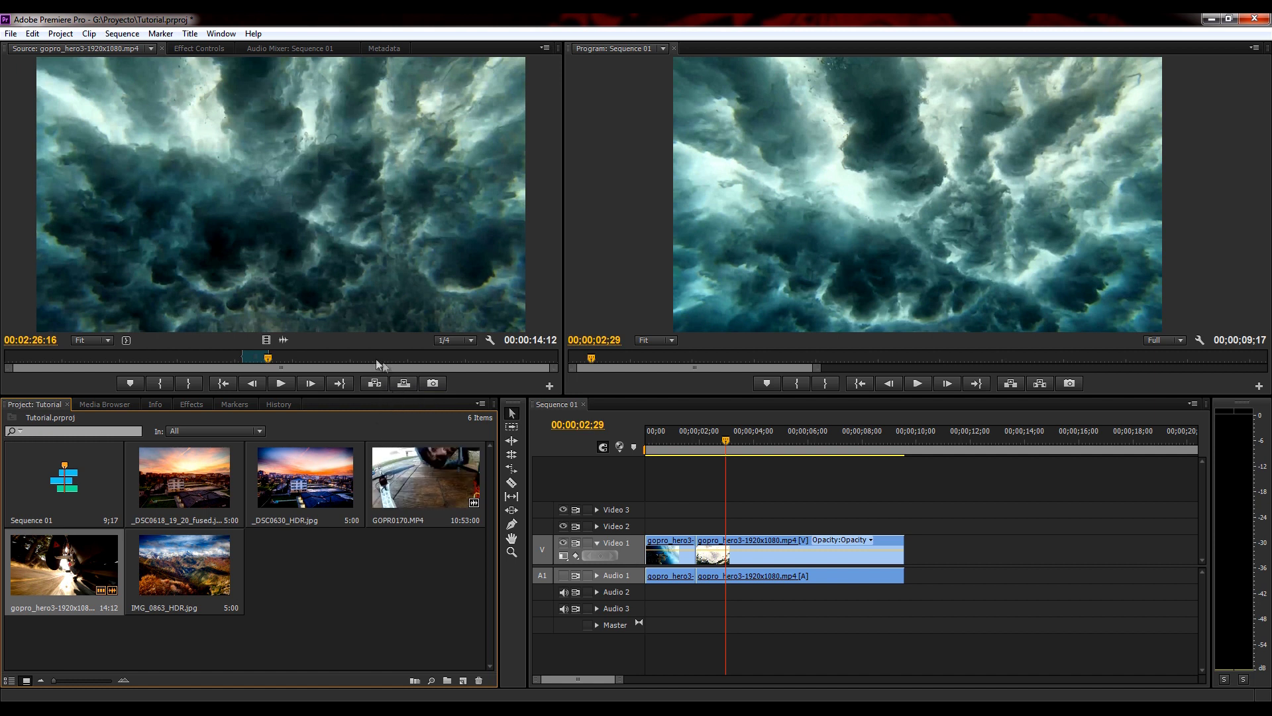
{"action": "left_click_drag", "start_coordinate": [271, 352], "coordinate": [610, 543]}
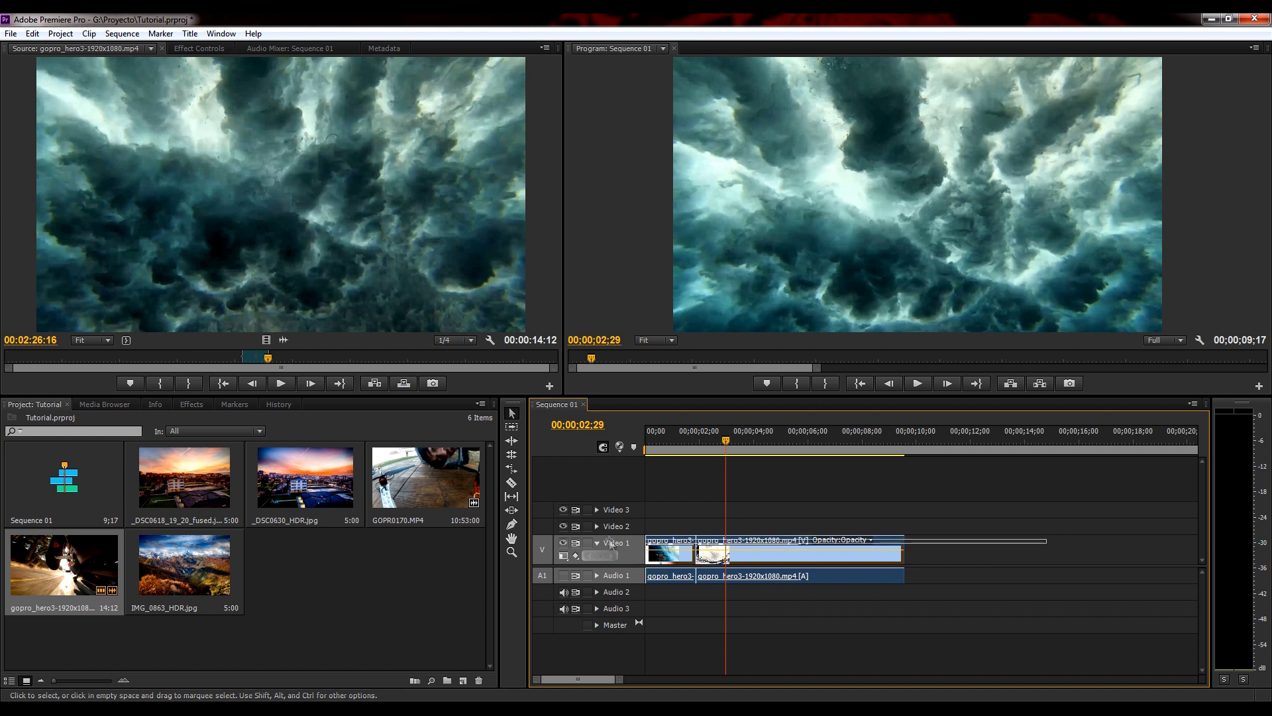
{"action": "mouse_move", "coordinate": [610, 543]}
{"action": "left_mouse_down"}
{"action": "mouse_move", "coordinate": [714, 443]}
{"action": "mouse_move", "coordinate": [597, 439]}
{"action": "left_mouse_up"}
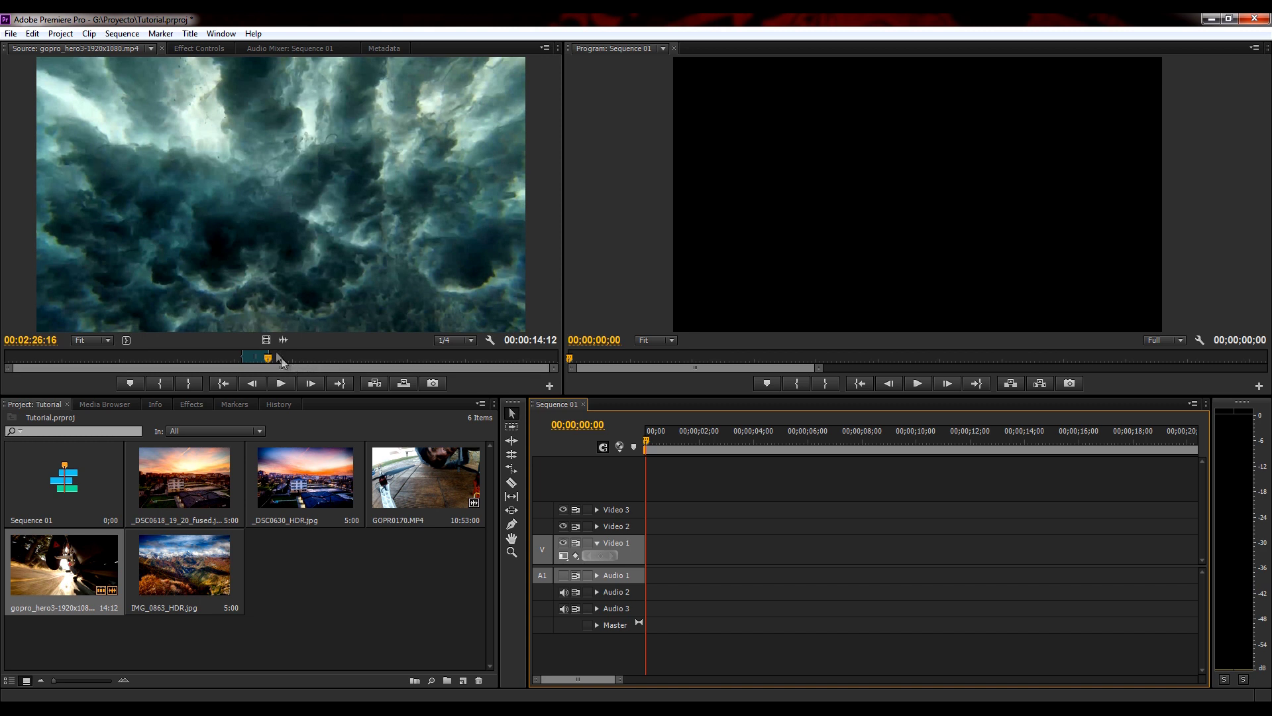
- Insert the 14;12 GoPro range twice (28;24 total) and return the playhead to 00;00
{"action": "left_click_drag", "start_coordinate": [272, 354], "coordinate": [247, 356]}
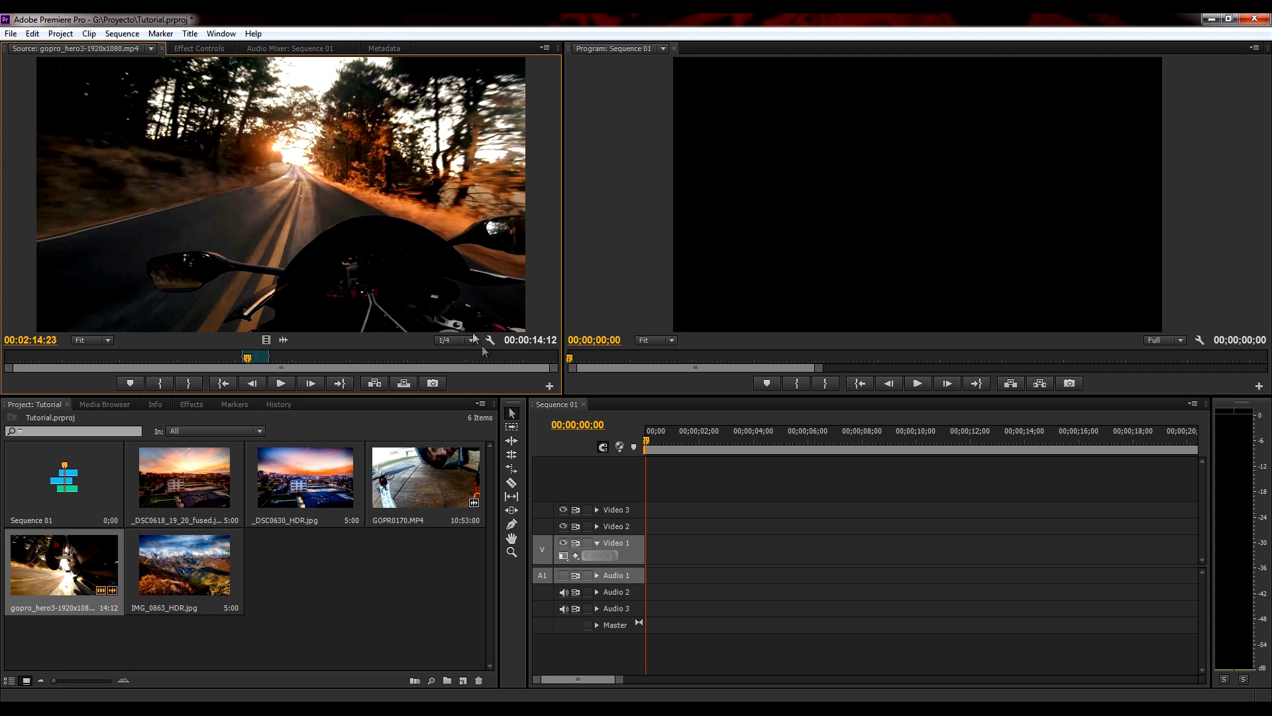
{"action": "left_click", "coordinate": [379, 385]}
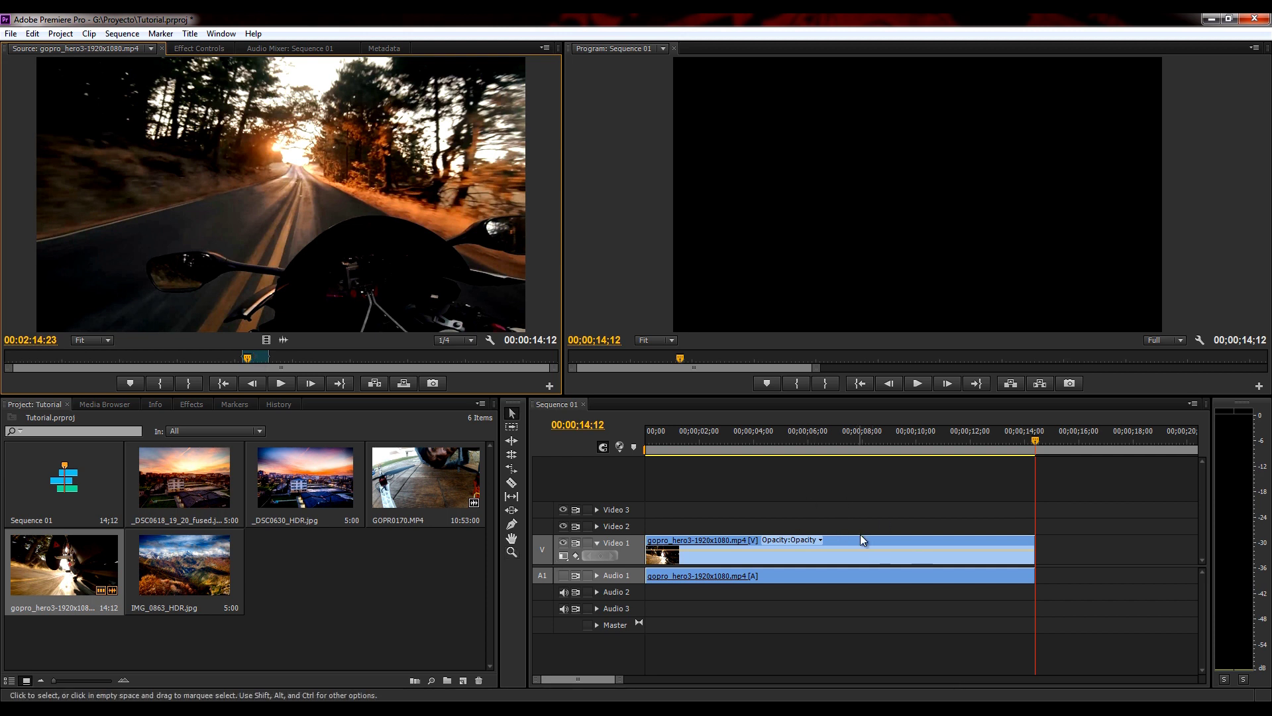
{"action": "left_click", "coordinate": [375, 383]}
{"action": "mouse_move", "coordinate": [623, 685]}
{"action": "left_mouse_down"}
{"action": "mouse_move", "coordinate": [588, 684]}
{"action": "mouse_move", "coordinate": [714, 691]}
{"action": "left_mouse_up"}
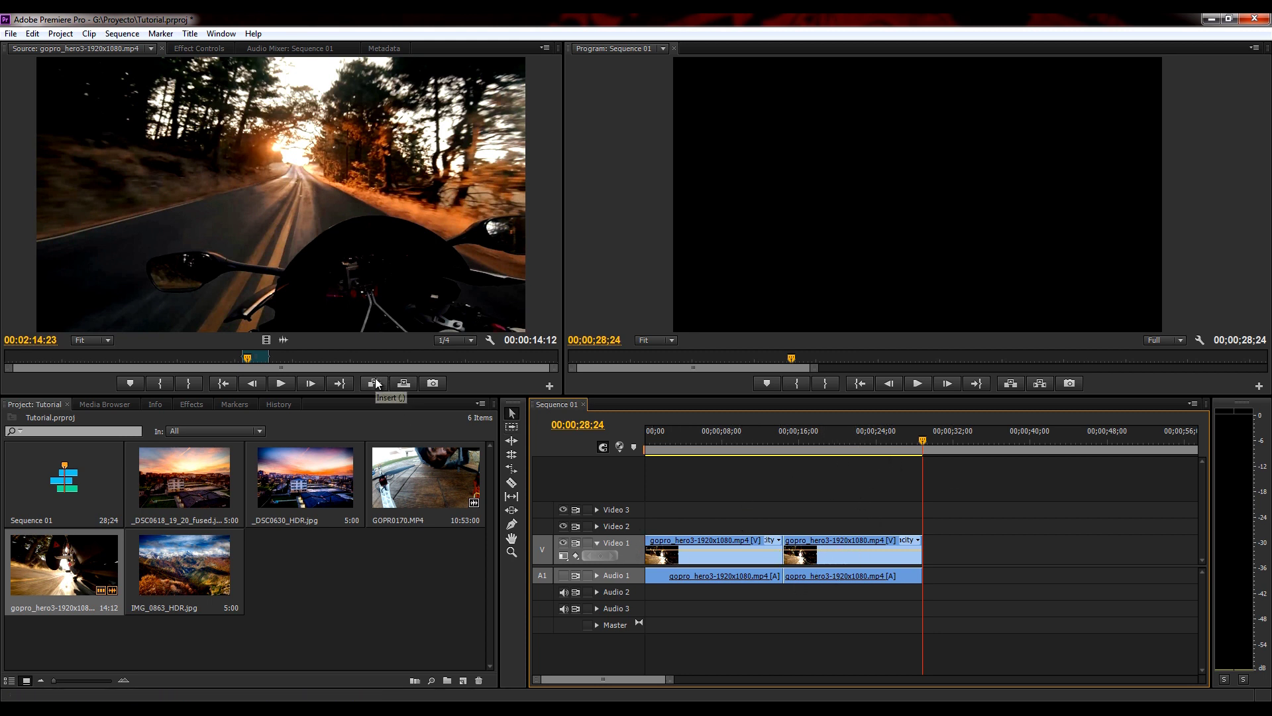
{"action": "left_click_drag", "start_coordinate": [924, 444], "coordinate": [706, 445]}
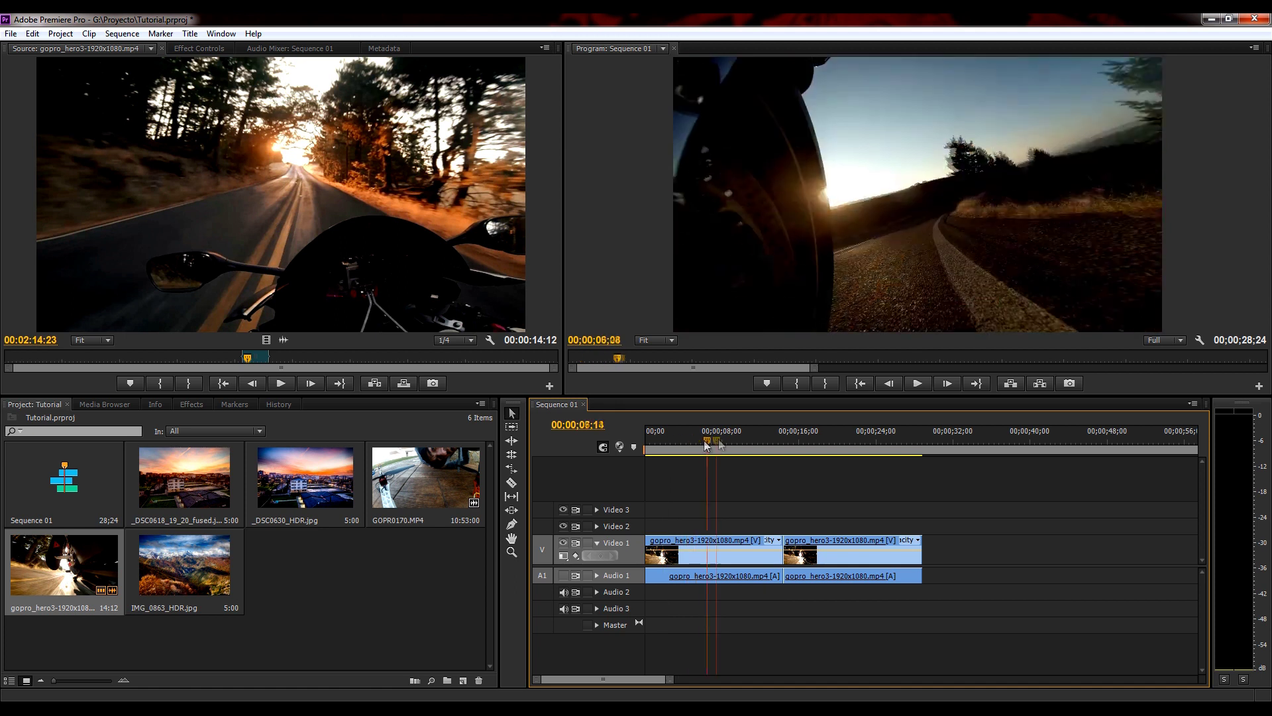
{"action": "left_click_drag", "start_coordinate": [705, 444], "coordinate": [617, 439]}
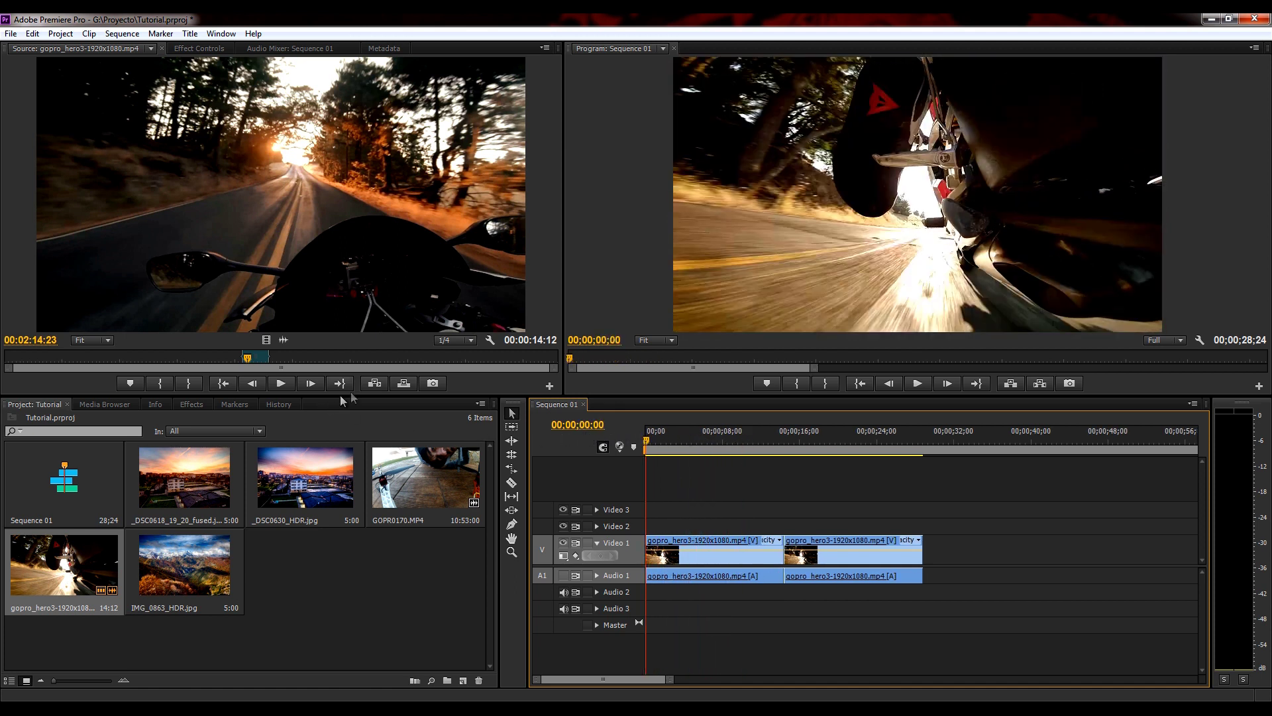
- Mark a new 15;15 source range from 02:35:11 (plane shot) to 02:50:25 (skier shot)
{"action": "left_click_drag", "start_coordinate": [279, 358], "coordinate": [288, 359]}
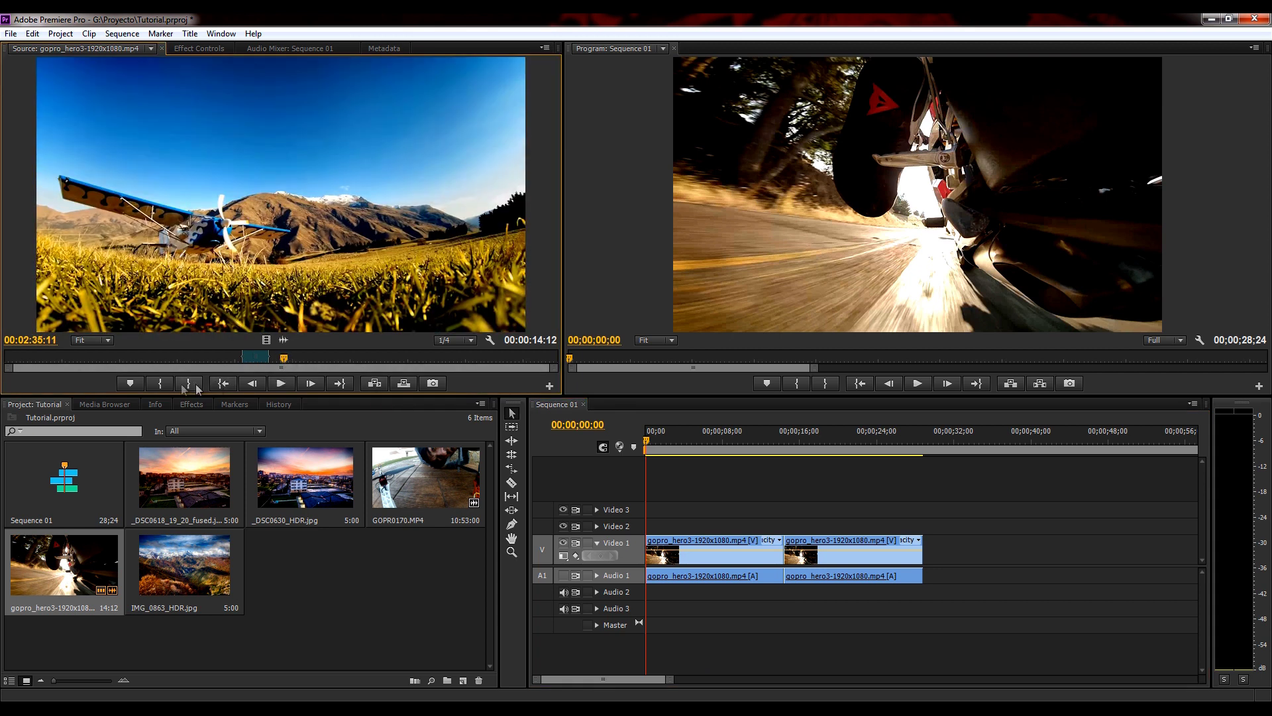
{"action": "left_click", "coordinate": [160, 383]}
{"action": "left_click_drag", "start_coordinate": [283, 358], "coordinate": [311, 358]}
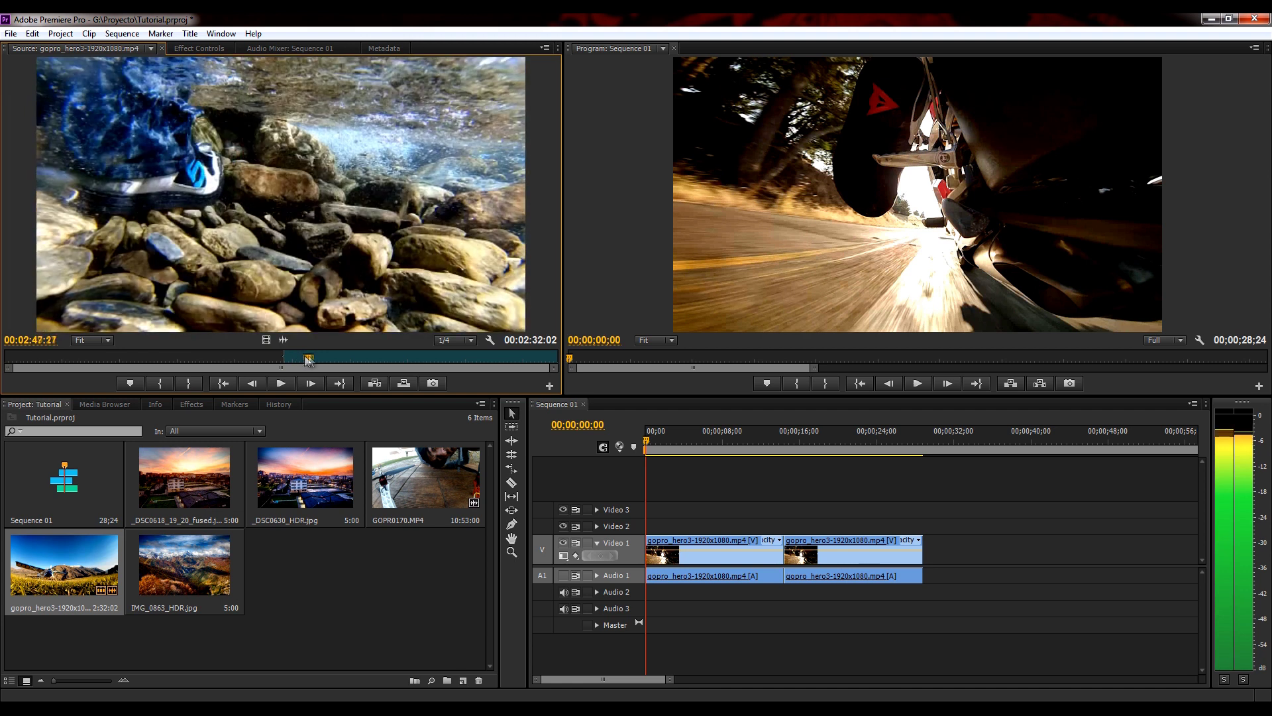
{"action": "left_click", "coordinate": [188, 381]}
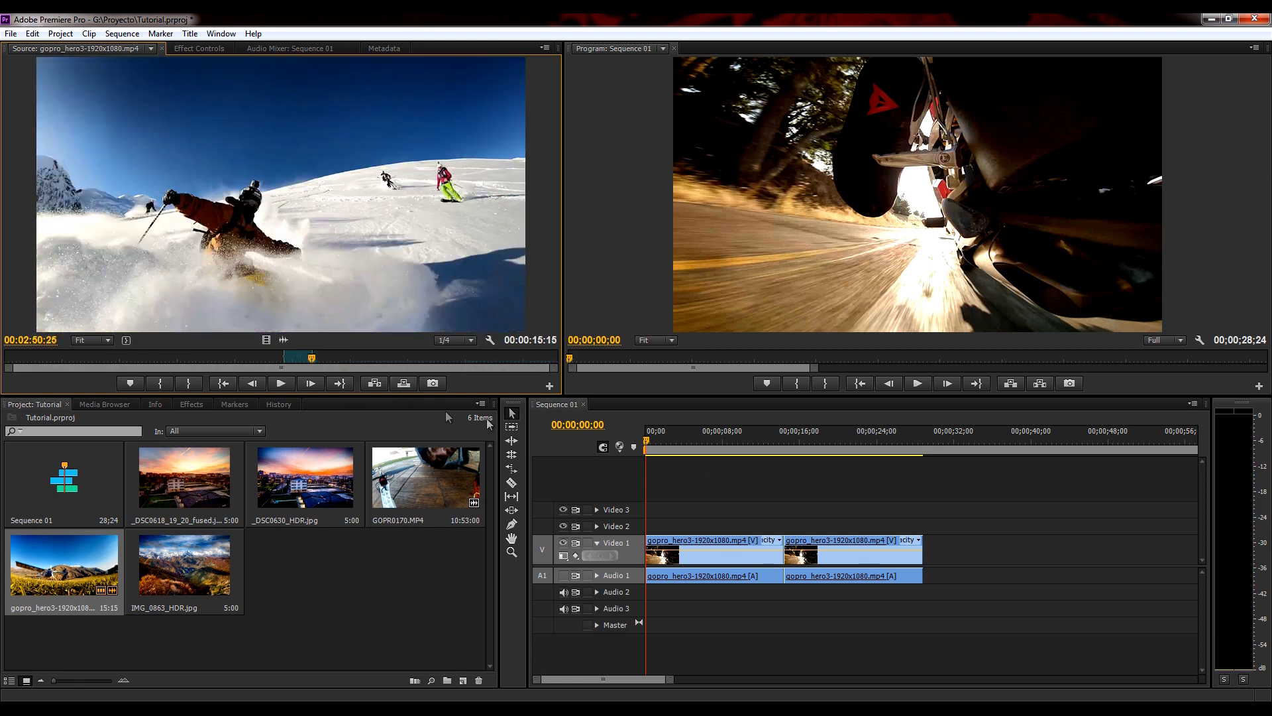
- Insert the range at the sequence start and again inside the second clip, reaching 59;24
{"action": "left_click", "coordinate": [403, 385]}
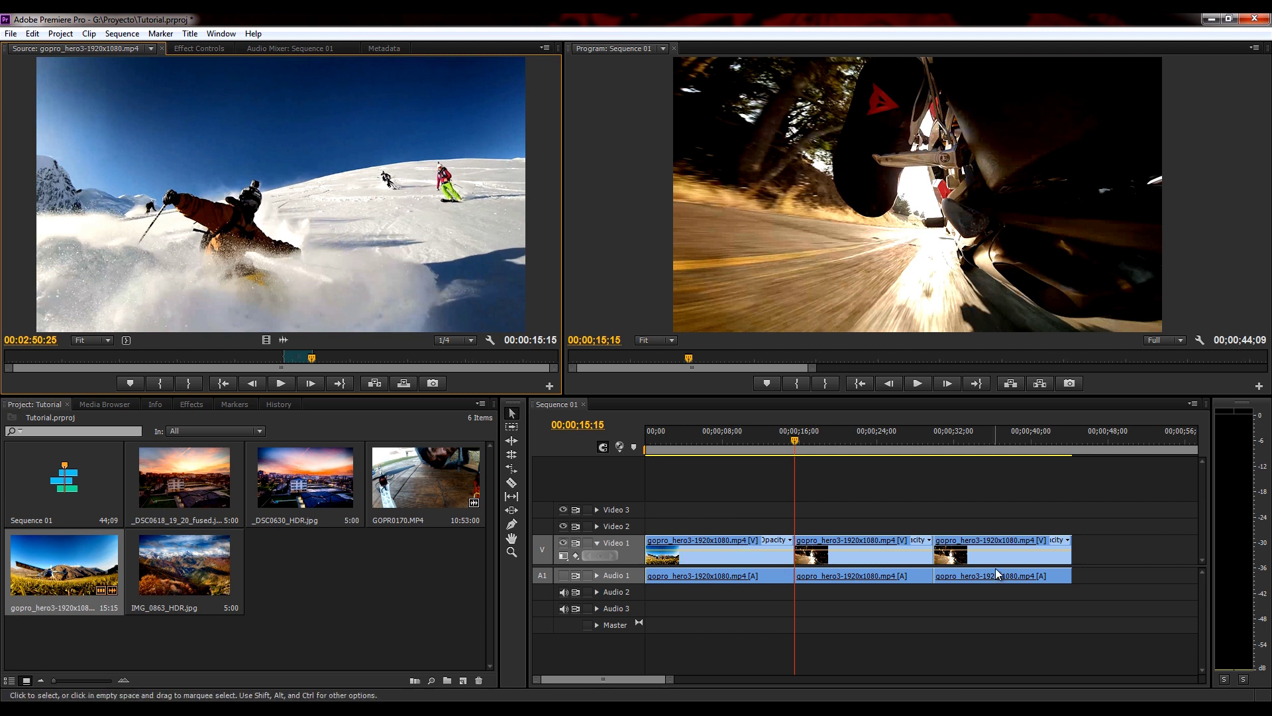
{"action": "left_click_drag", "start_coordinate": [797, 443], "coordinate": [852, 443]}
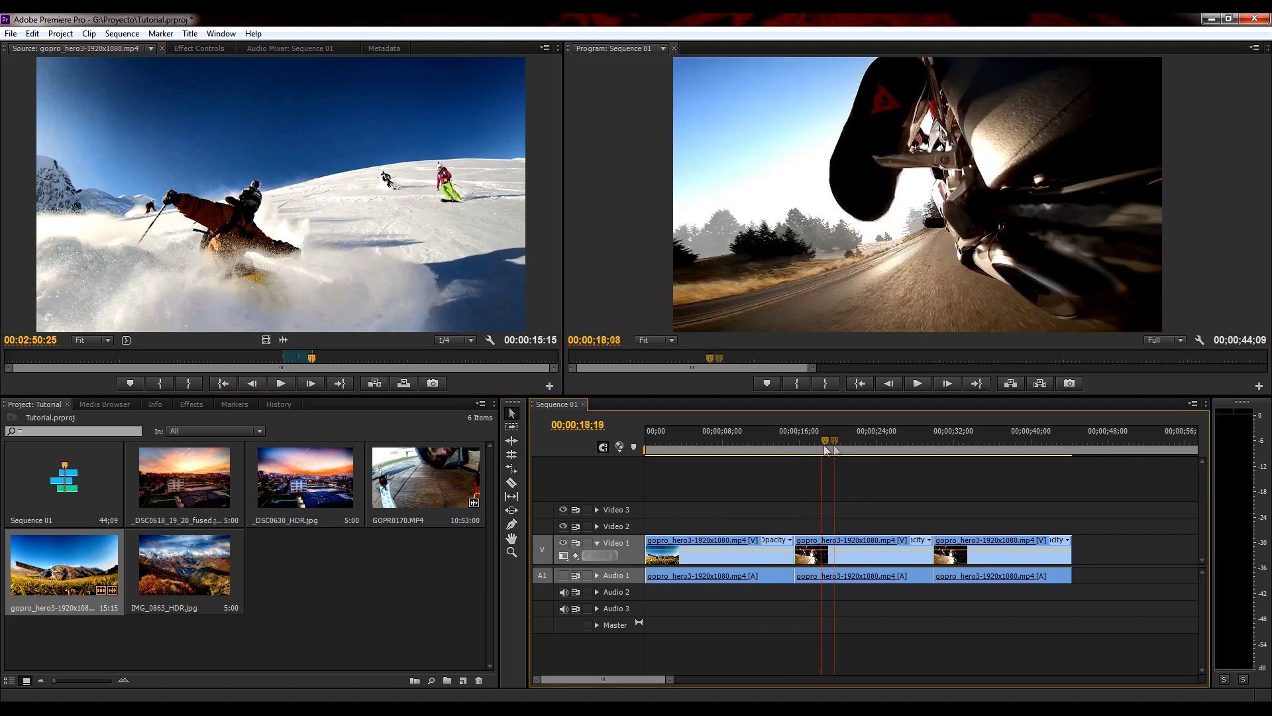
{"action": "left_click", "coordinate": [375, 383]}
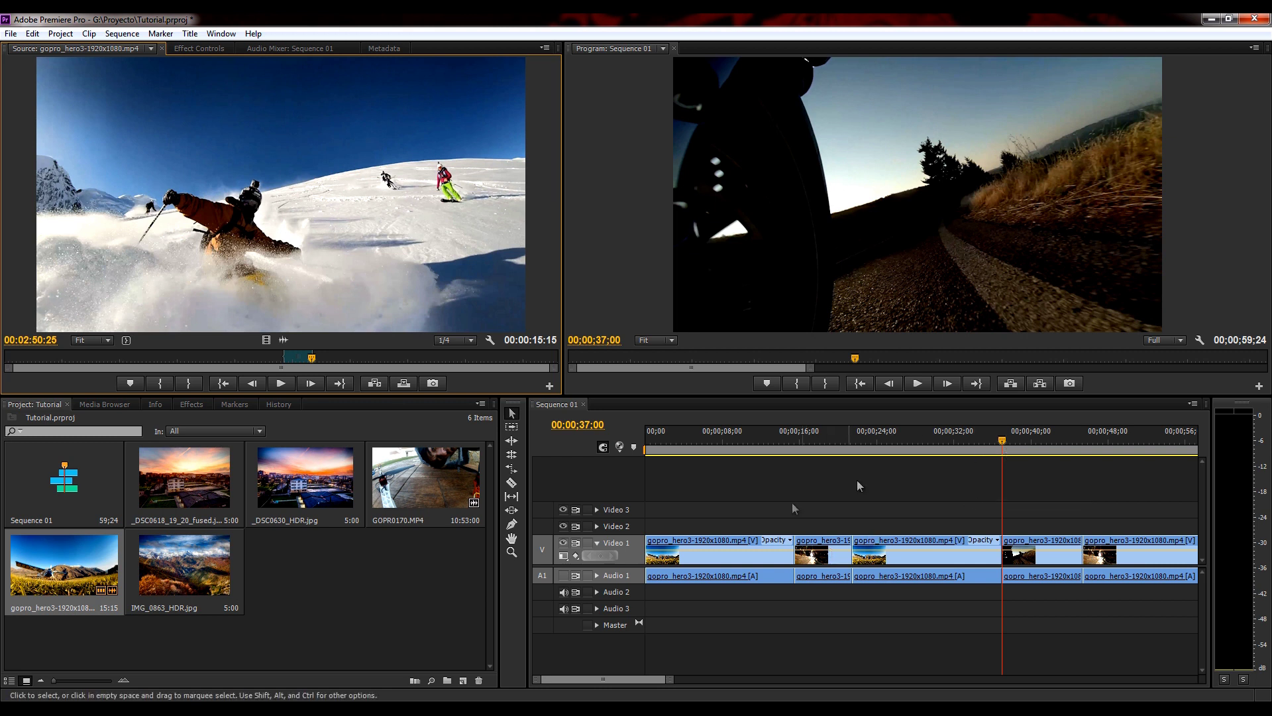
{"action": "mouse_move", "coordinate": [1000, 441]}
{"action": "left_mouse_down"}
{"action": "mouse_move", "coordinate": [846, 447]}
{"action": "mouse_move", "coordinate": [1089, 432]}
{"action": "mouse_move", "coordinate": [771, 398]}
{"action": "mouse_move", "coordinate": [942, 391]}
{"action": "left_mouse_up"}
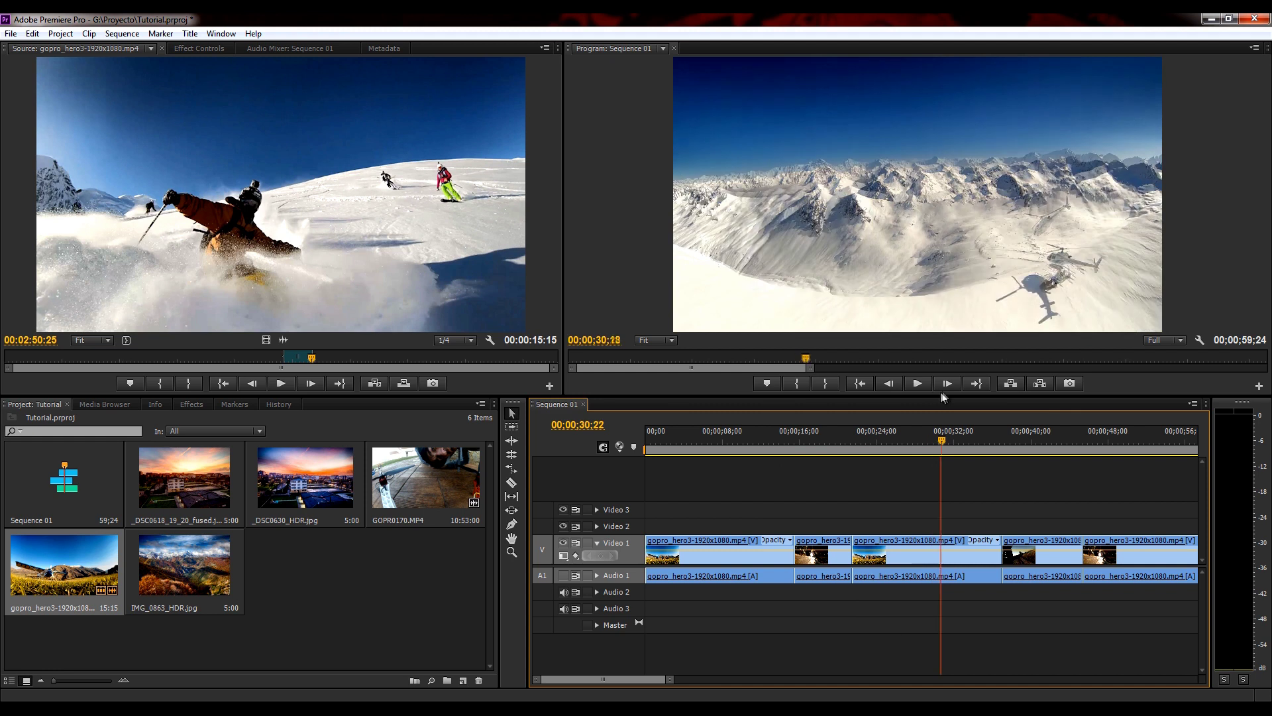
{"action": "left_click_drag", "start_coordinate": [944, 392], "coordinate": [910, 397]}
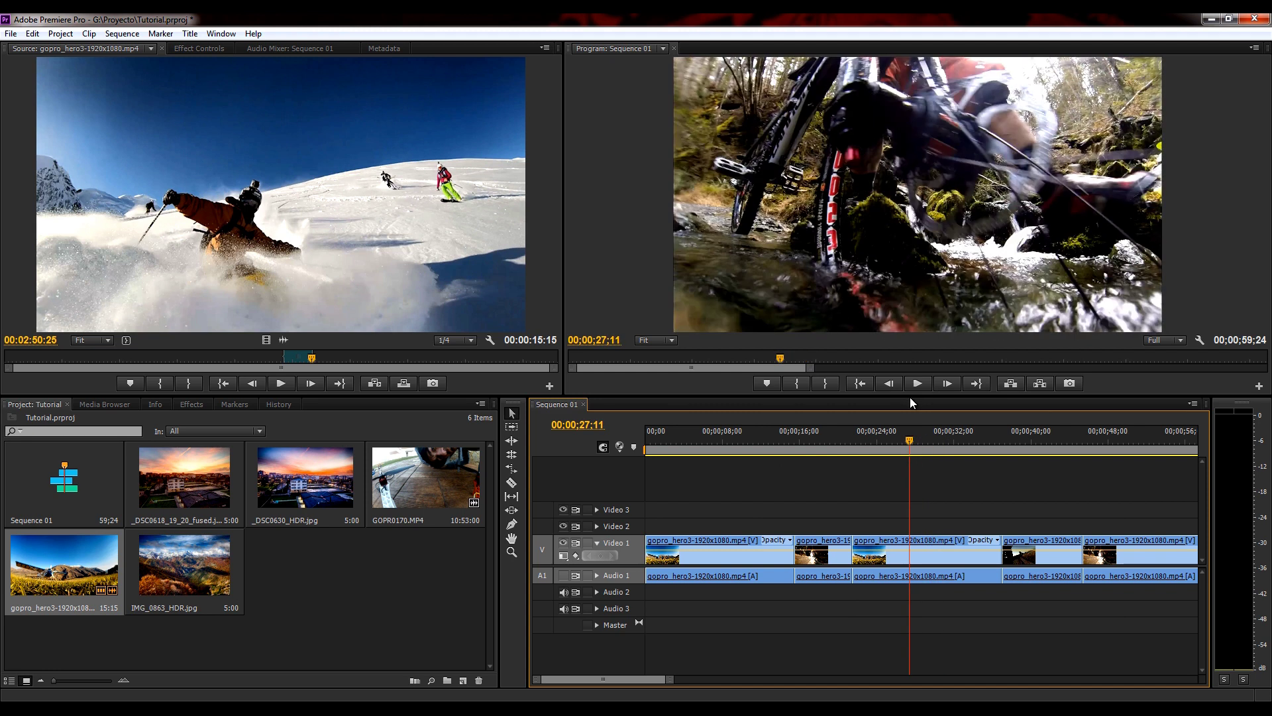
{"action": "left_click_drag", "start_coordinate": [906, 436], "coordinate": [606, 430]}
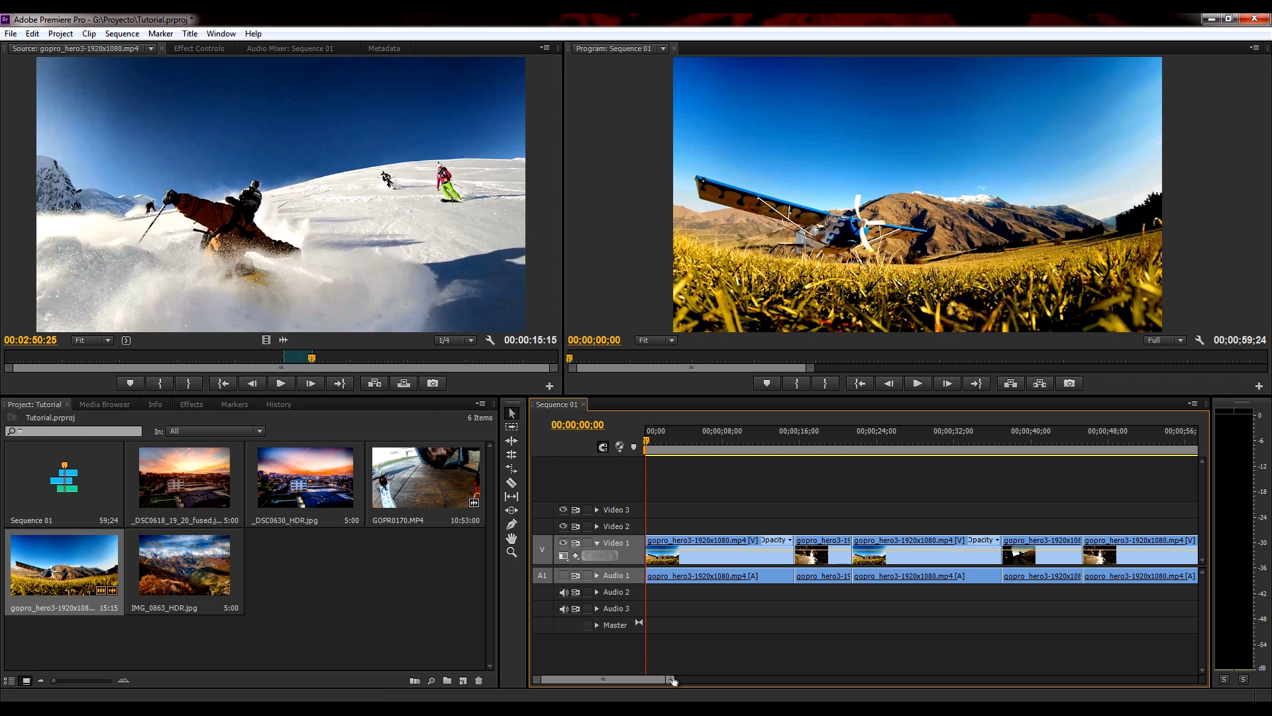
{"action": "left_click_drag", "start_coordinate": [670, 679], "coordinate": [727, 679]}
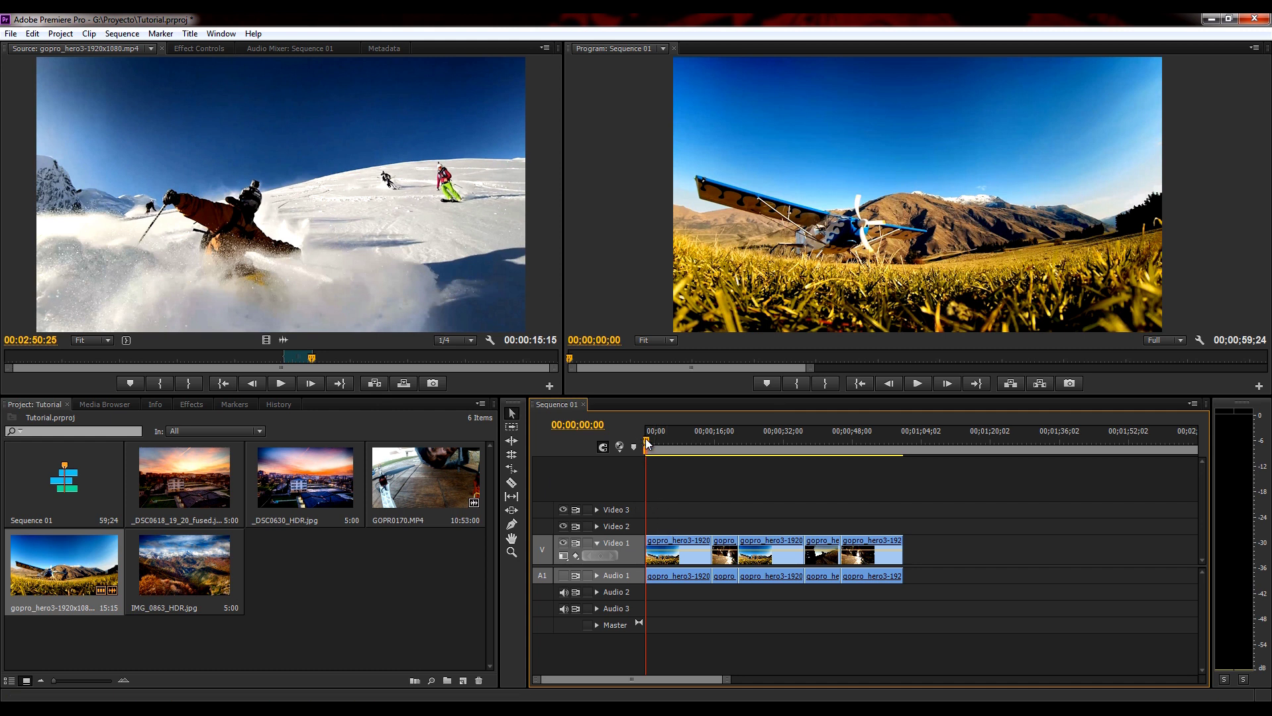
{"action": "left_click_drag", "start_coordinate": [645, 438], "coordinate": [772, 447]}
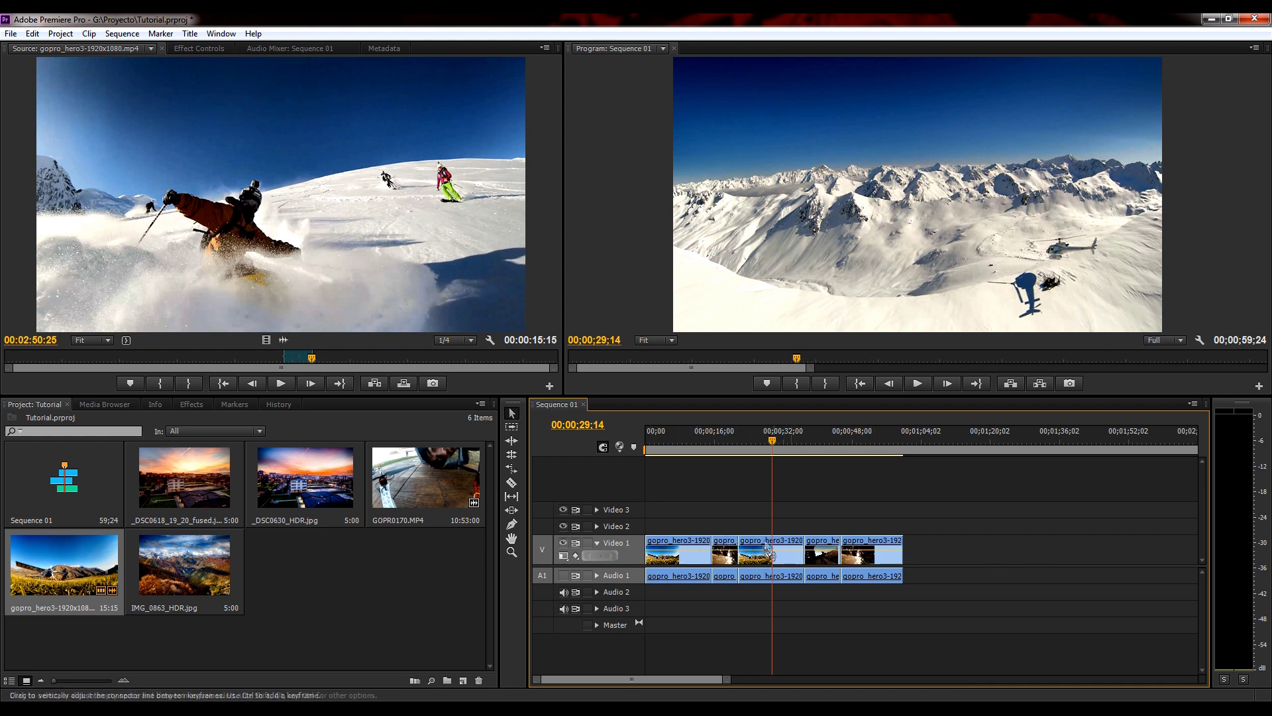
{"action": "left_click_drag", "start_coordinate": [759, 439], "coordinate": [418, 414]}
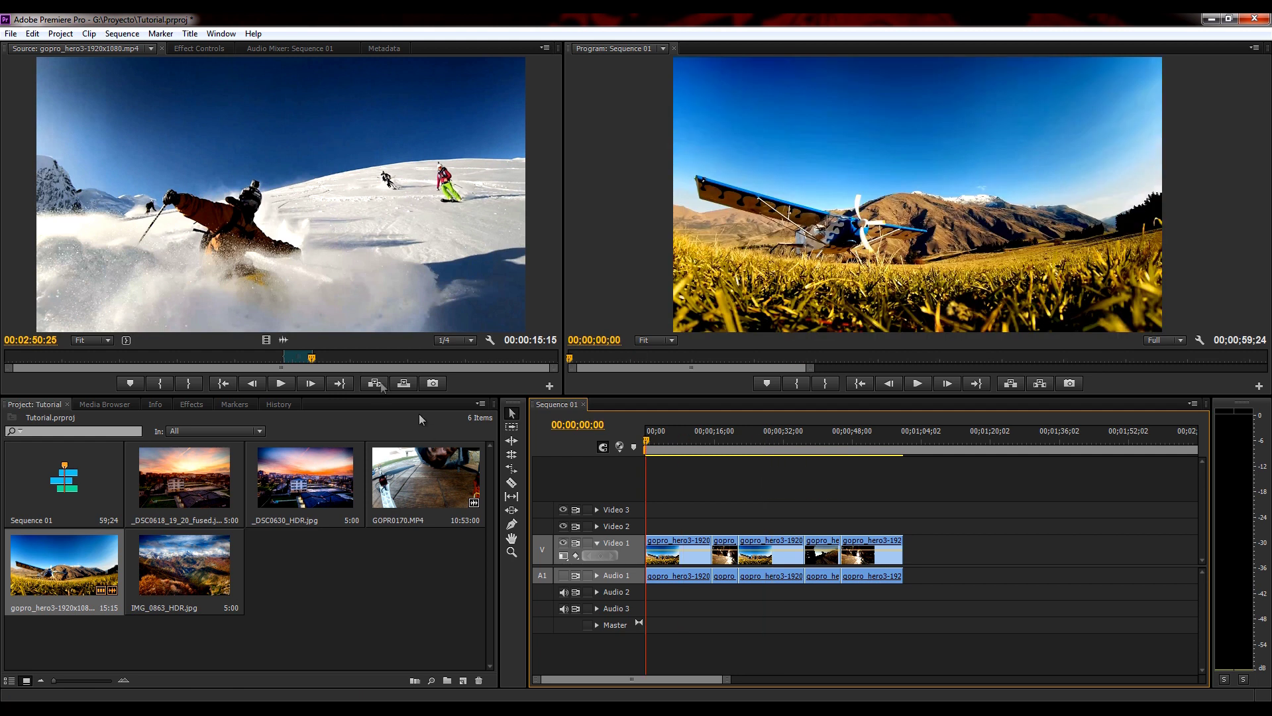
- Move the Out point to the forest bike shot (18;25 range) and overwrite the sequence start
{"action": "left_click_drag", "start_coordinate": [311, 356], "coordinate": [318, 359]}
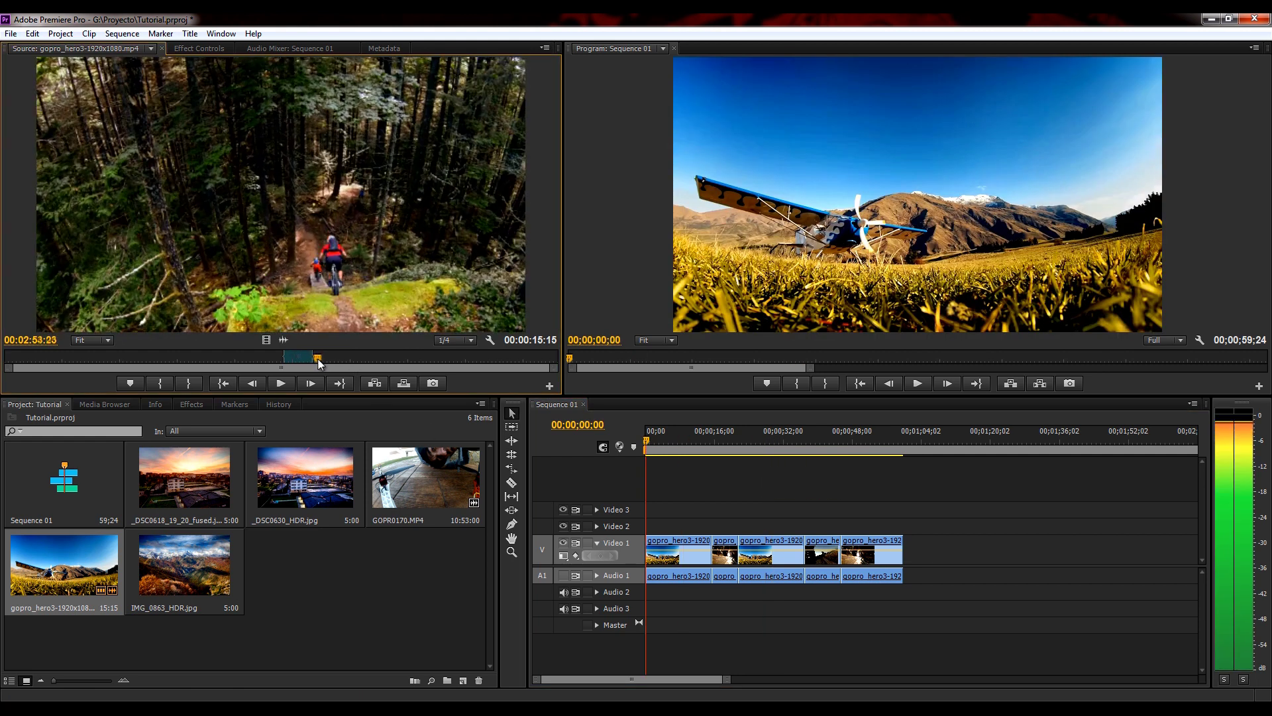
{"action": "left_click", "coordinate": [193, 383]}
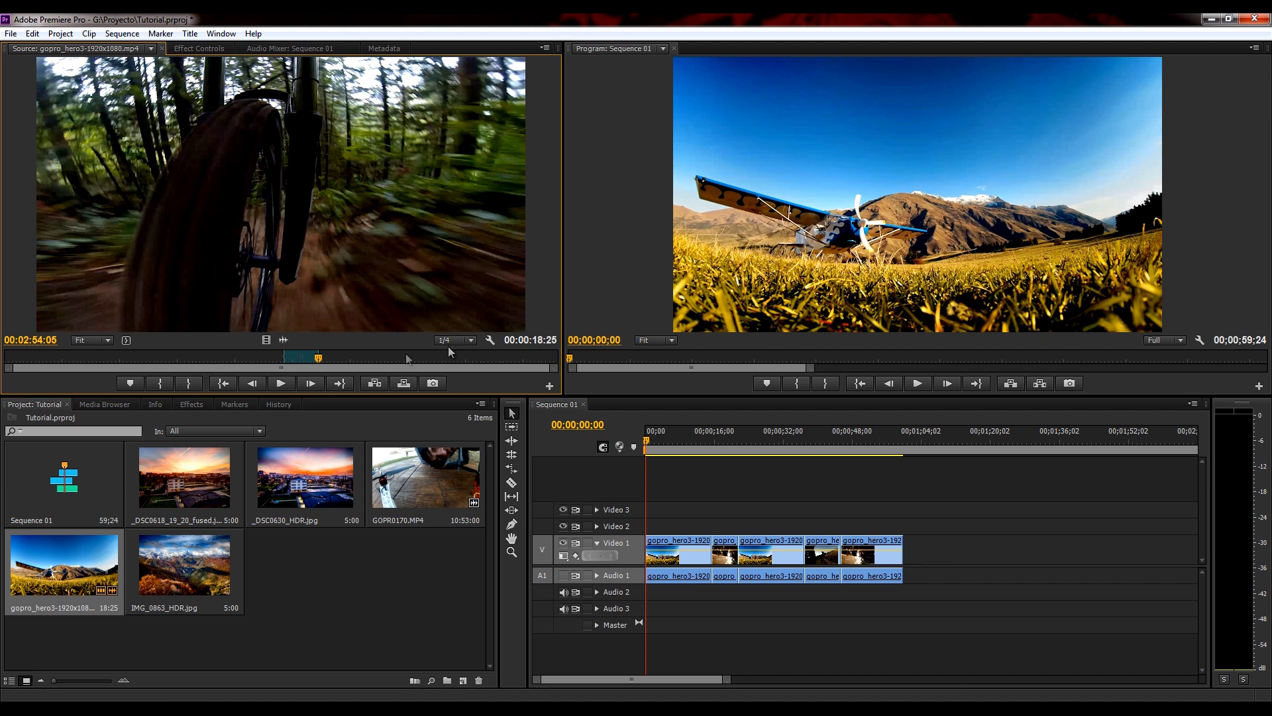
{"action": "left_click", "coordinate": [400, 383]}
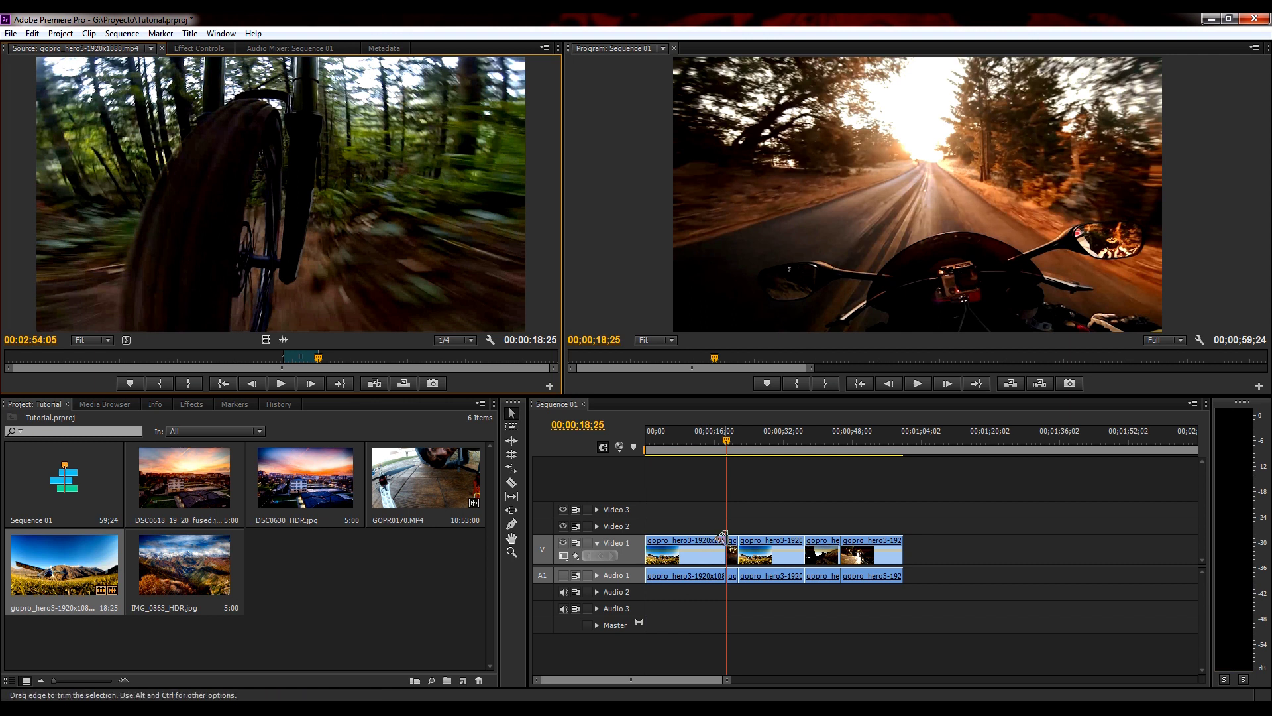
- Drag the source Out point right to make a 49;21 marked range
{"action": "left_click", "coordinate": [310, 359]}
{"action": "left_click_drag", "start_coordinate": [318, 359], "coordinate": [374, 359]}
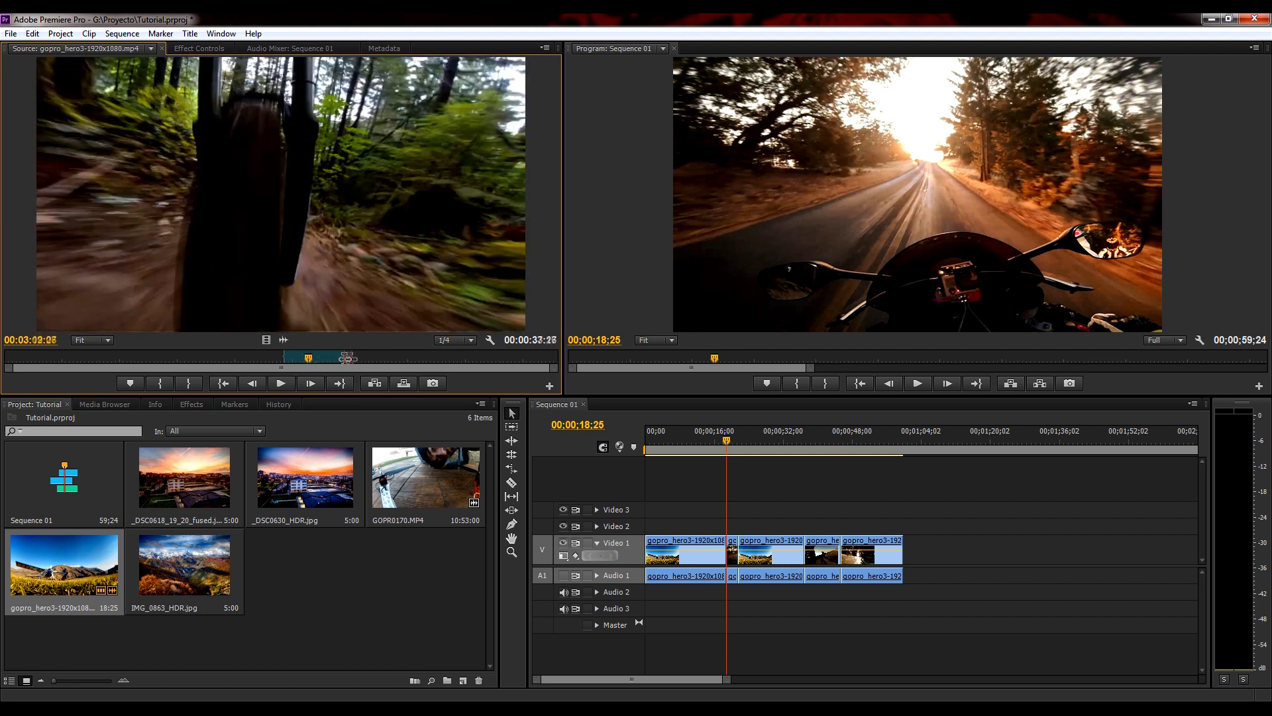
{"action": "left_click_drag", "start_coordinate": [727, 440], "coordinate": [573, 449]}
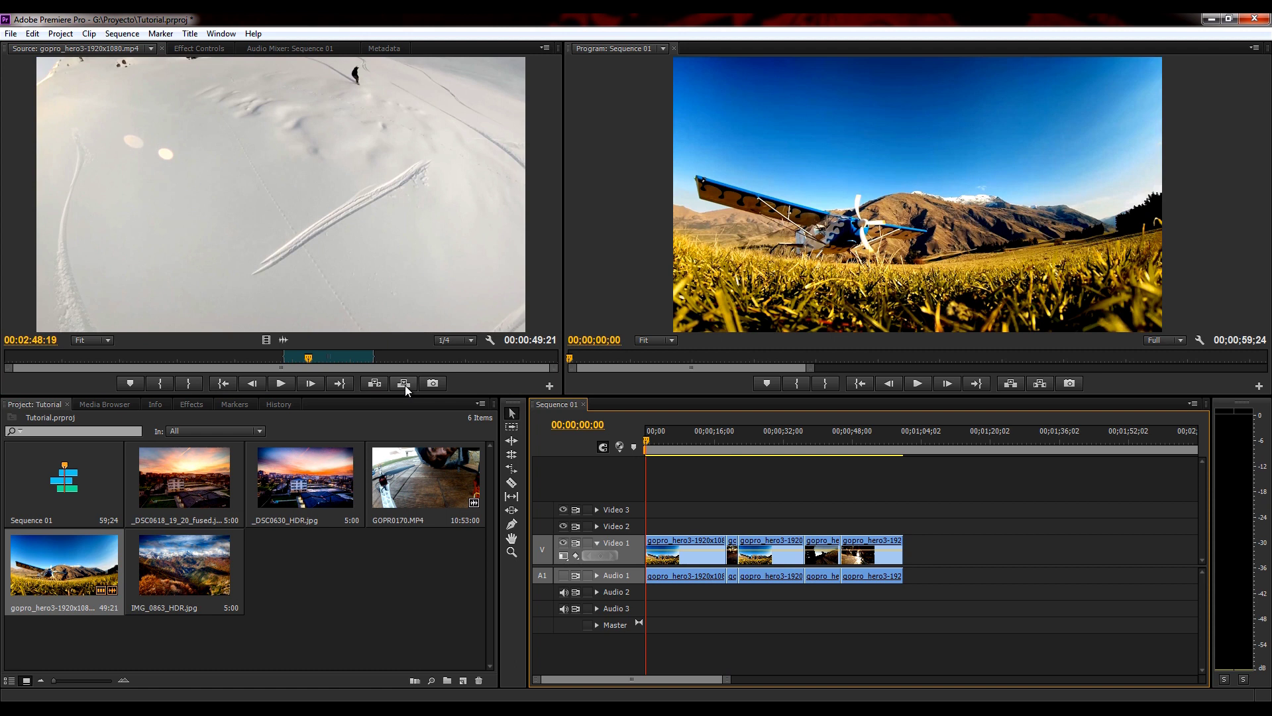
- Overwrite the sequence start with the 49;21 range, rewind to 00;00, and trim the source range to 19;16
{"action": "left_click", "coordinate": [405, 384]}
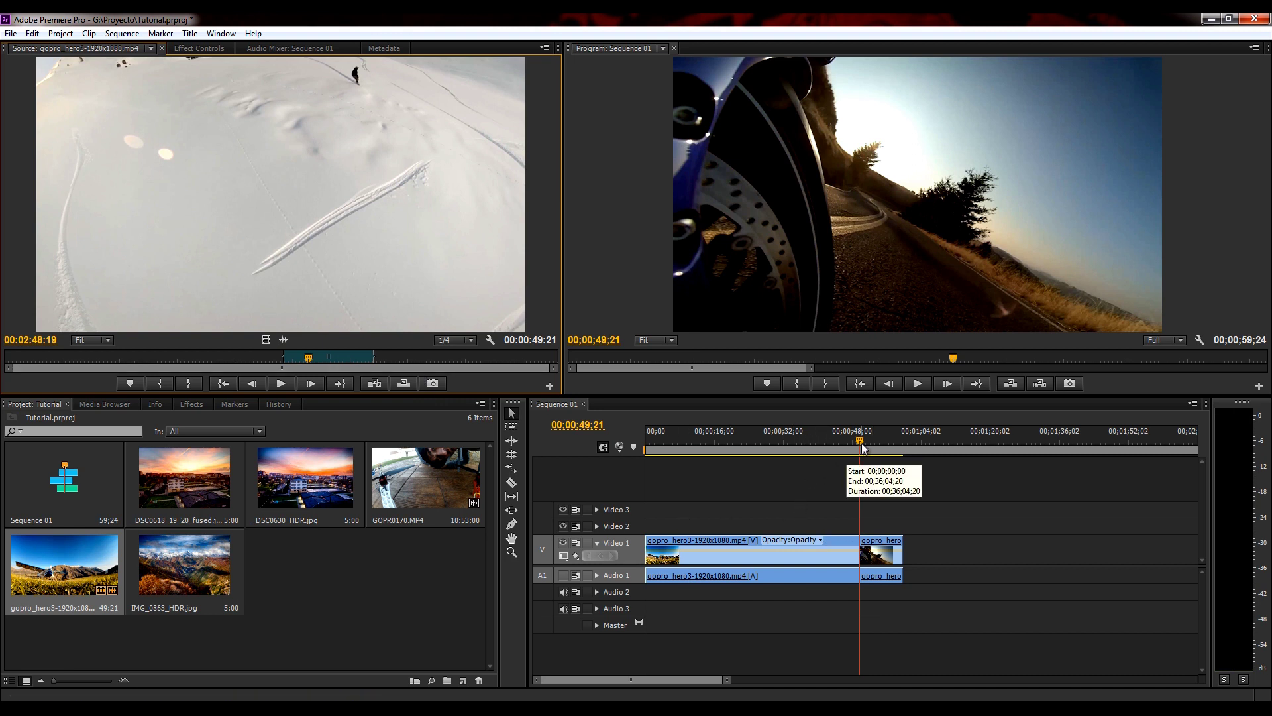
{"action": "left_click_drag", "start_coordinate": [859, 440], "coordinate": [649, 432]}
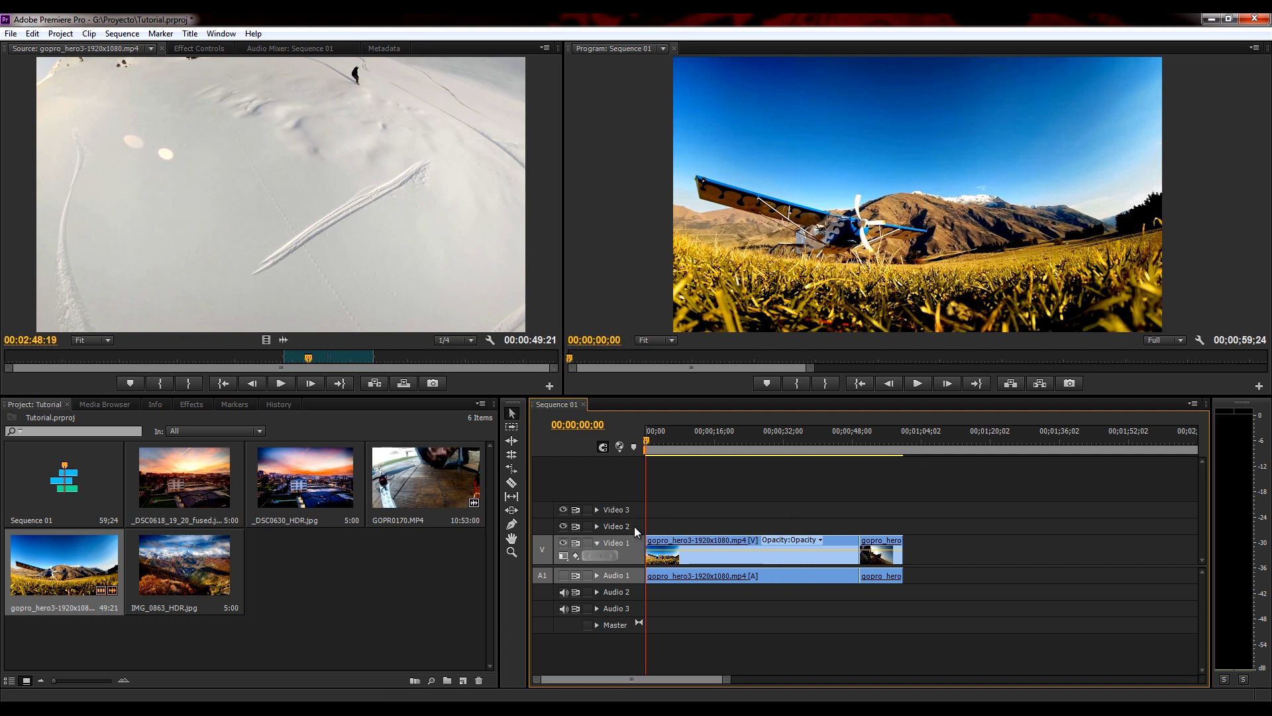
{"action": "left_click_drag", "start_coordinate": [373, 357], "coordinate": [320, 356]}
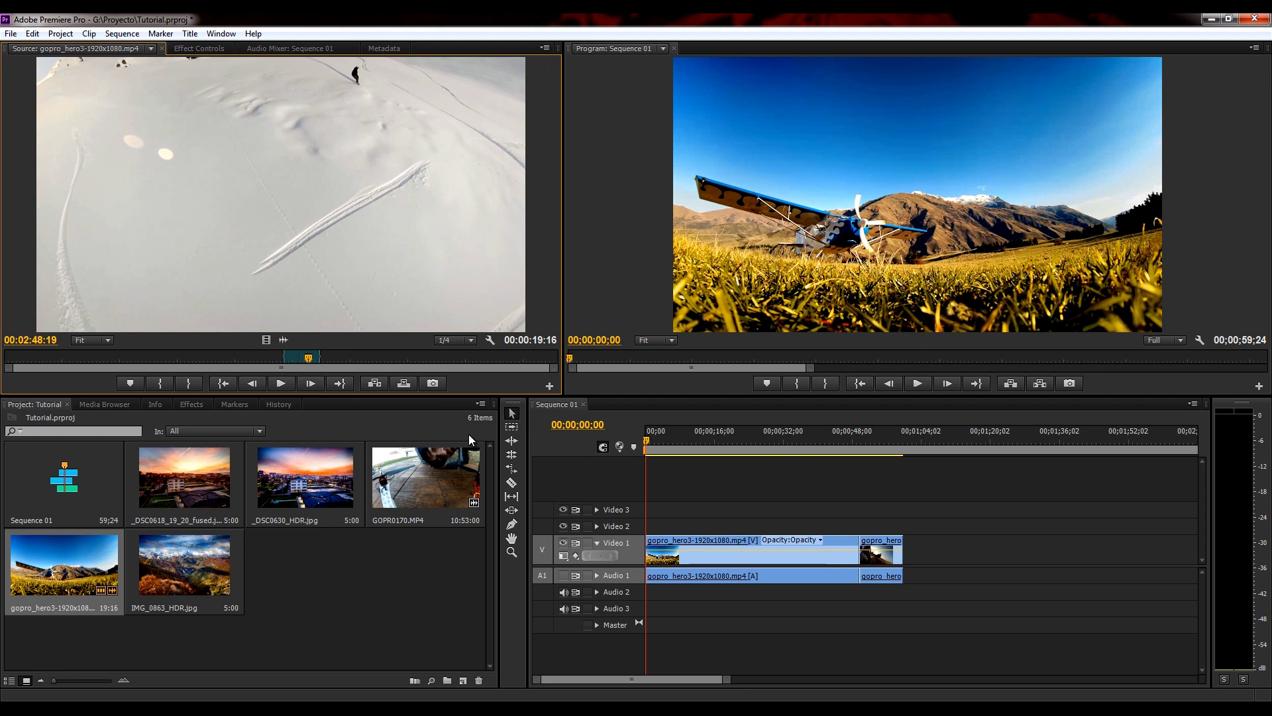
{"action": "left_click", "coordinate": [636, 530]}
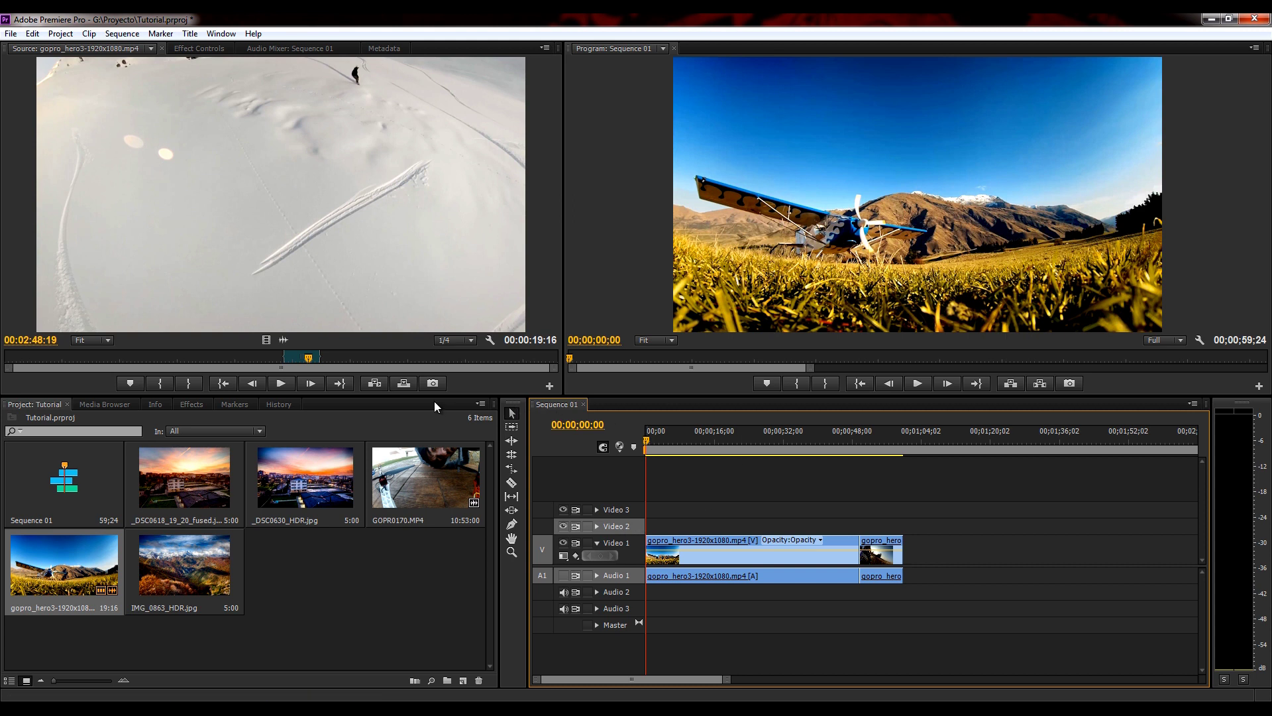
{"action": "left_click", "coordinate": [374, 383]}
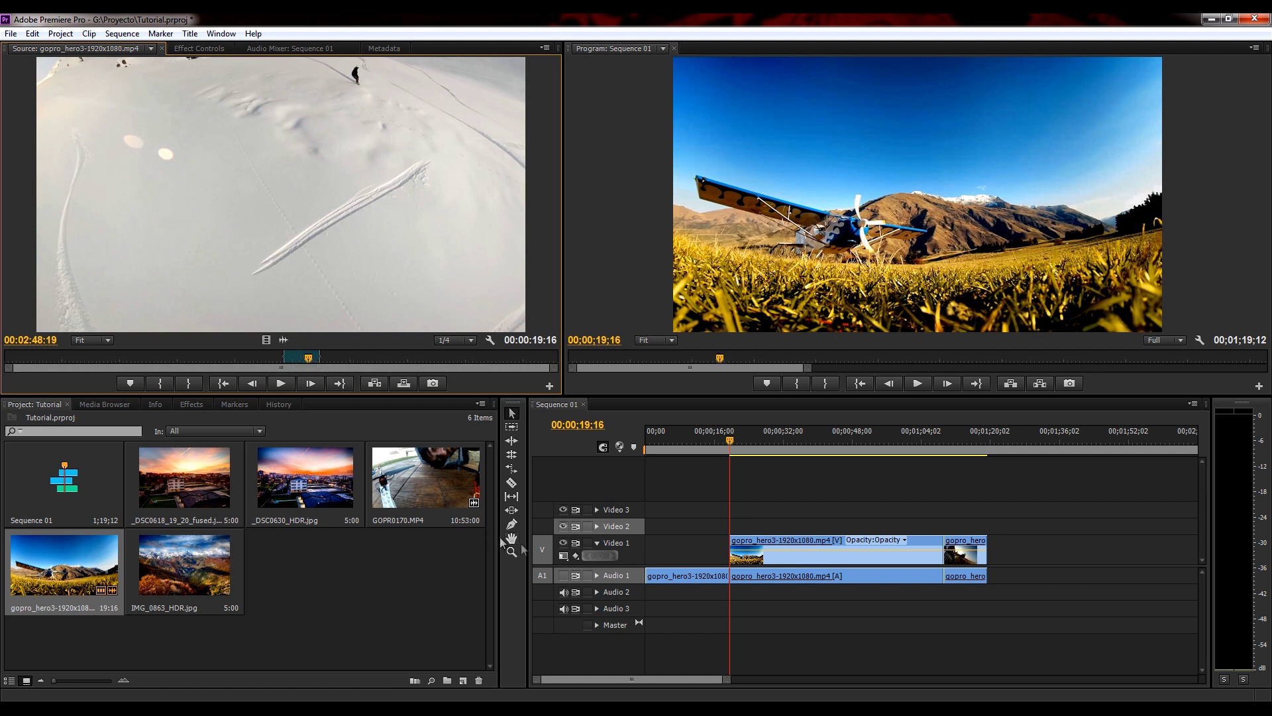
{"action": "left_click", "coordinate": [546, 547]}
{"action": "left_click", "coordinate": [546, 528]}
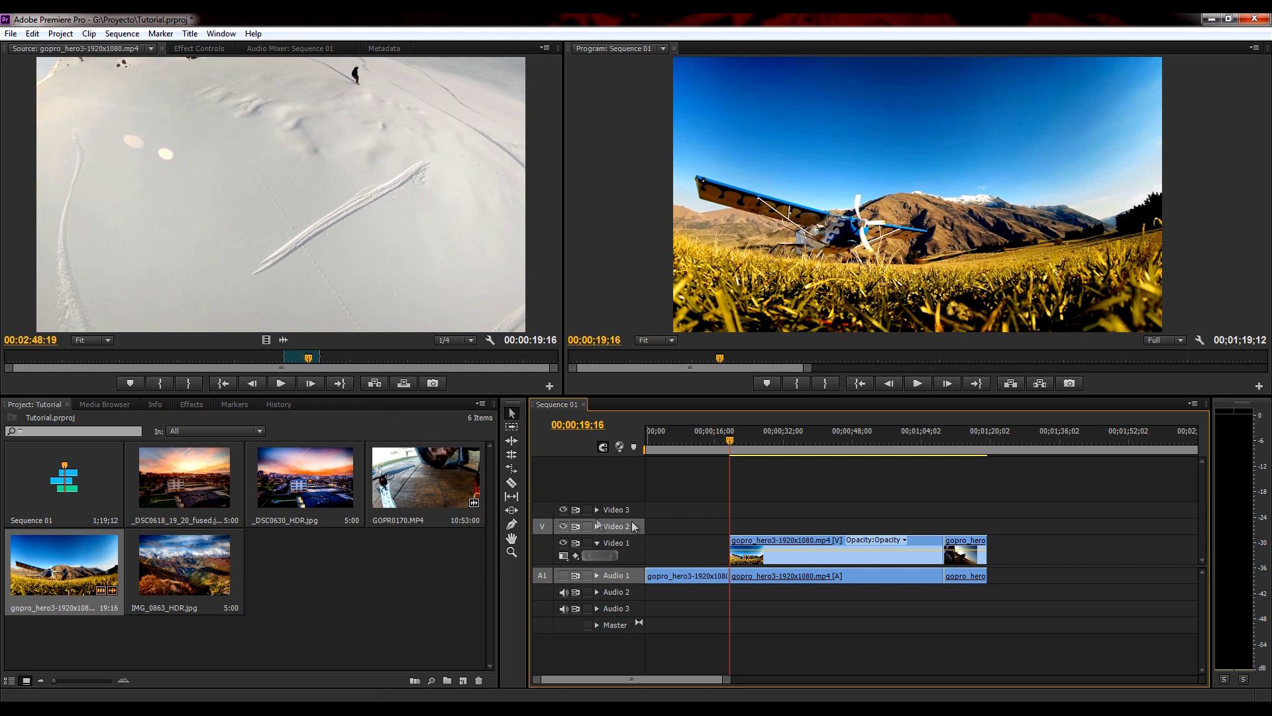
{"action": "left_click", "coordinate": [539, 526]}
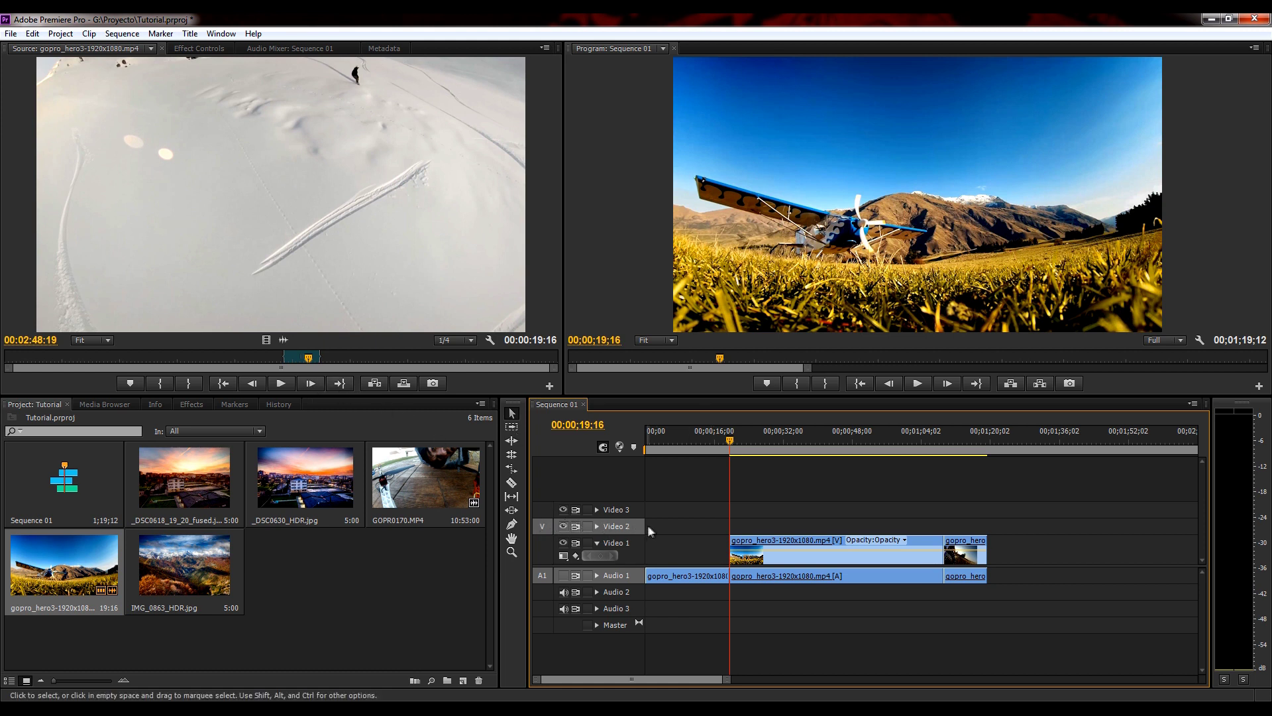
{"action": "left_click", "coordinate": [379, 387]}
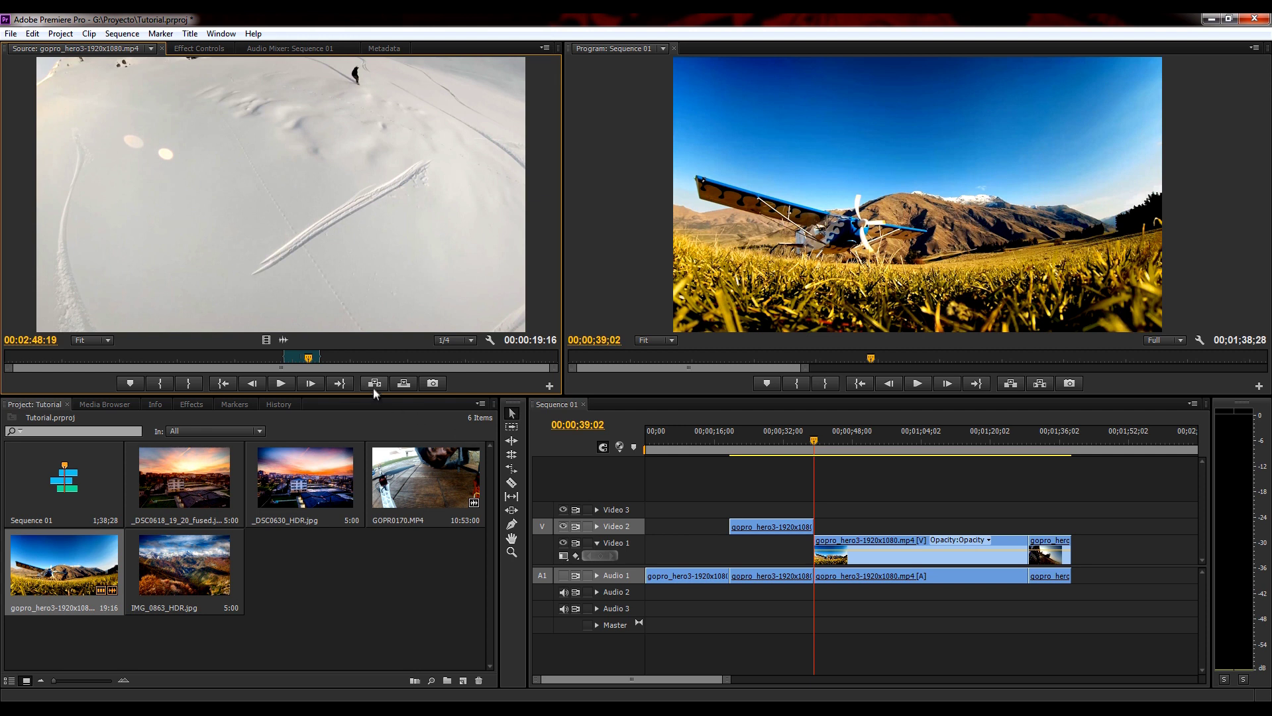
{"action": "left_click", "coordinate": [405, 387]}
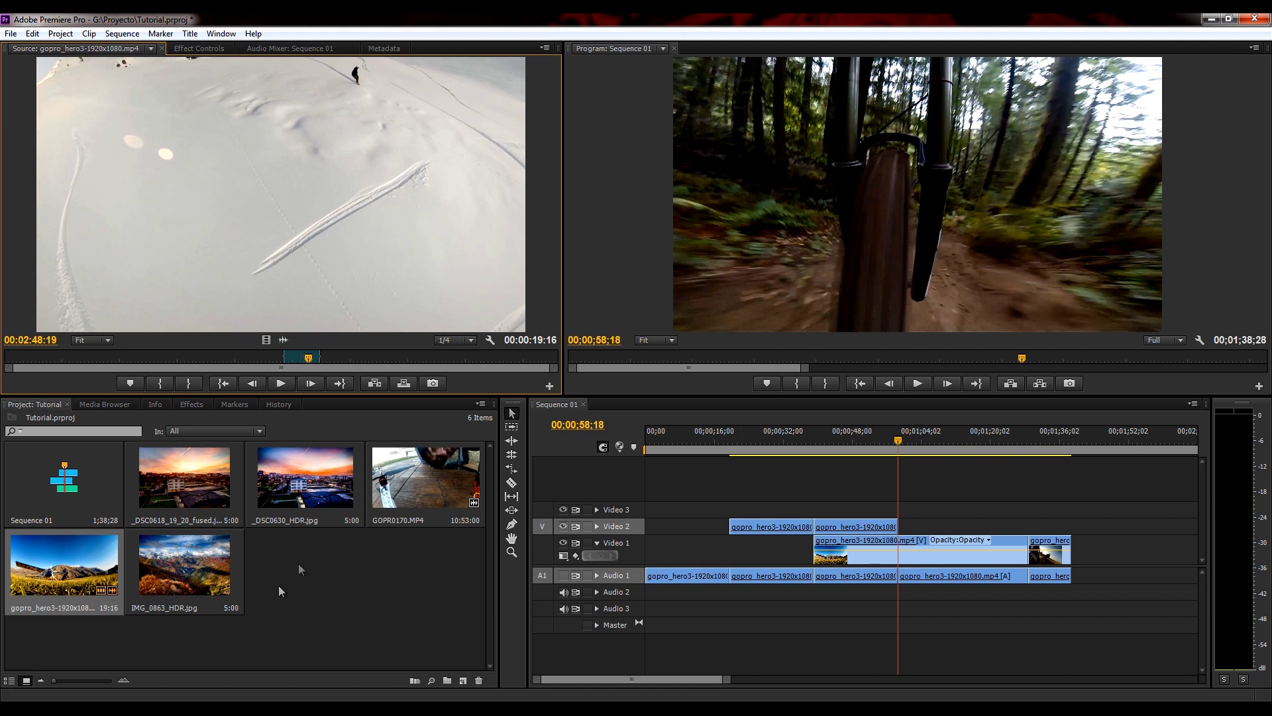
{"action": "left_click", "coordinate": [542, 526]}
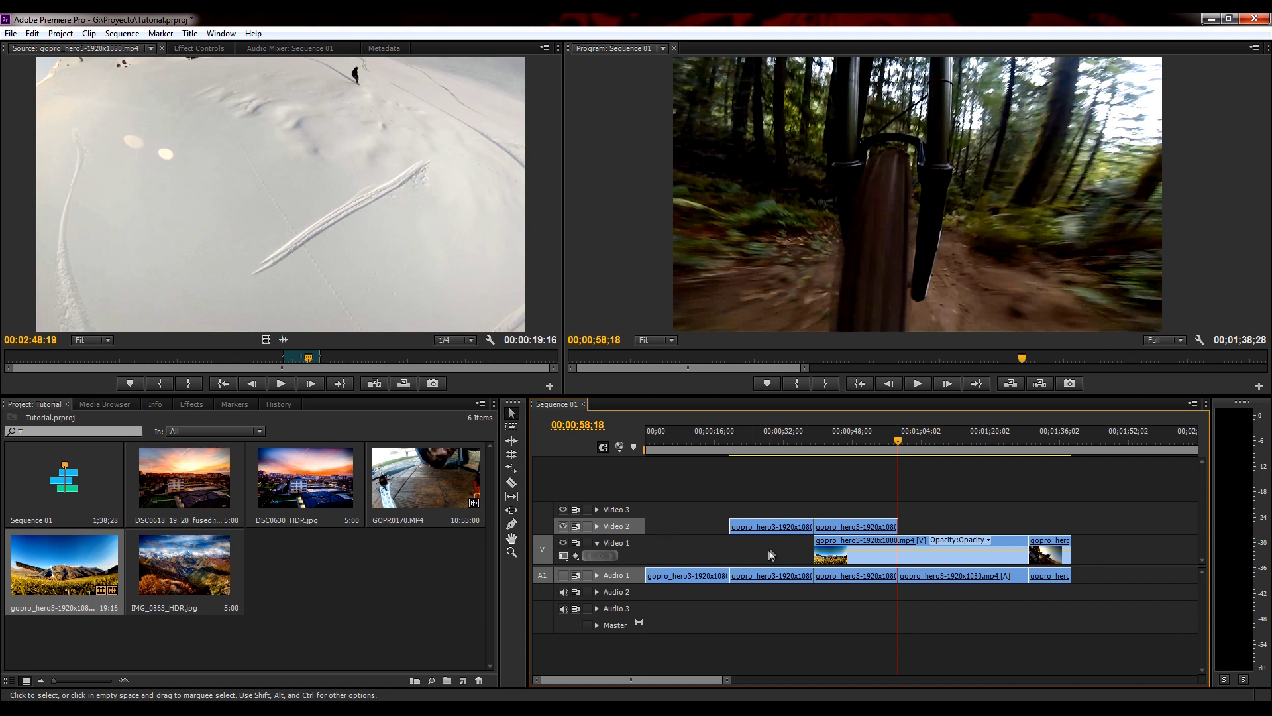
{"action": "left_click", "coordinate": [634, 544]}
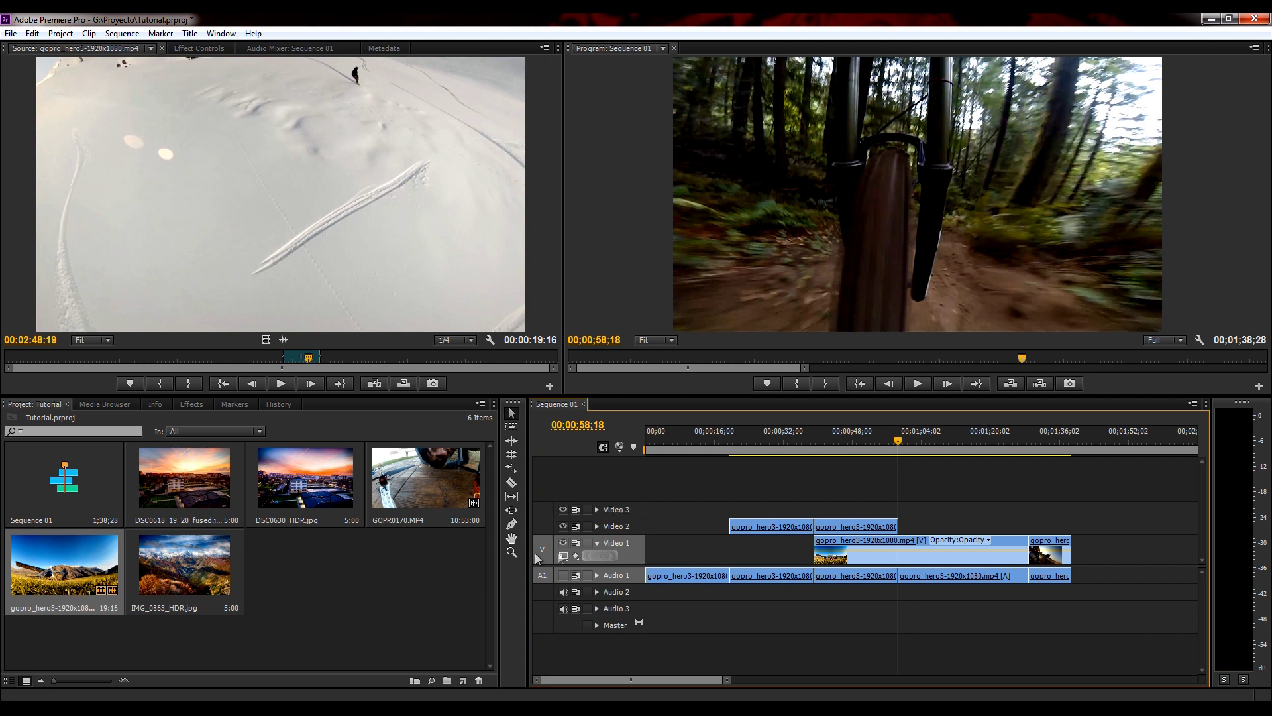
{"action": "mouse_move", "coordinate": [767, 524]}
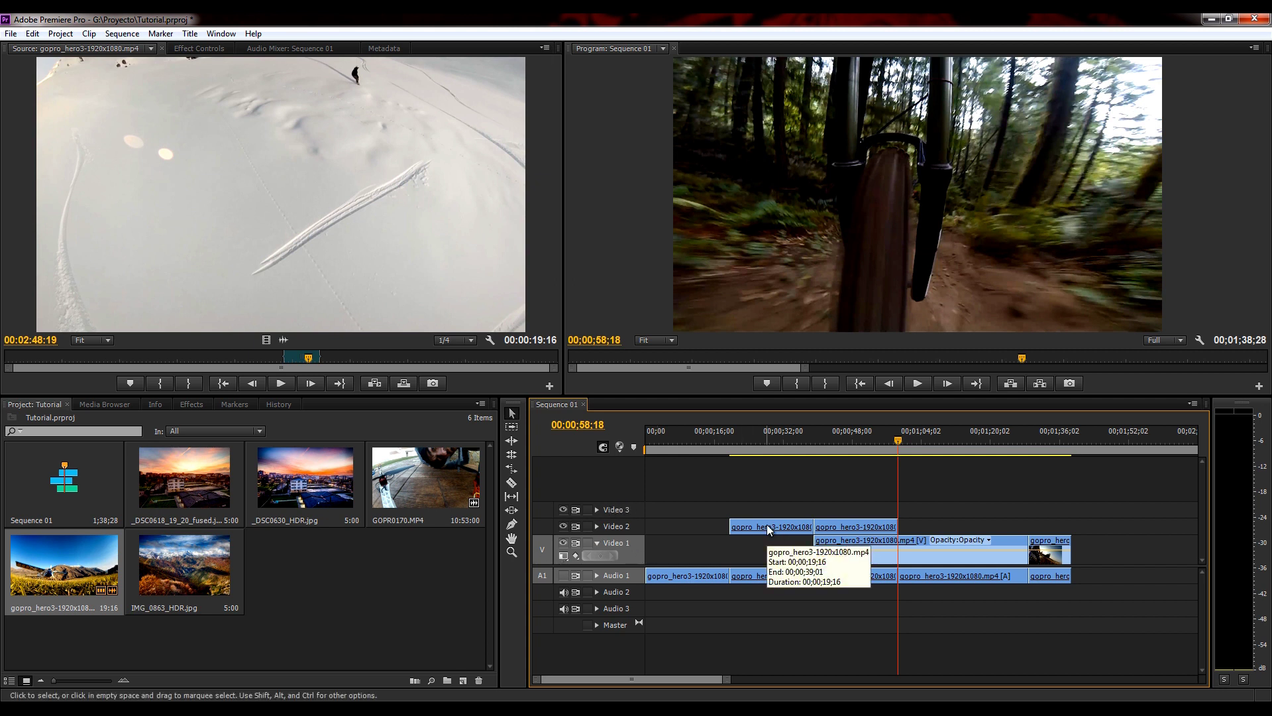
{"action": "key", "text": "ctrl+z"}
{"action": "key", "text": "ctrl+z"}
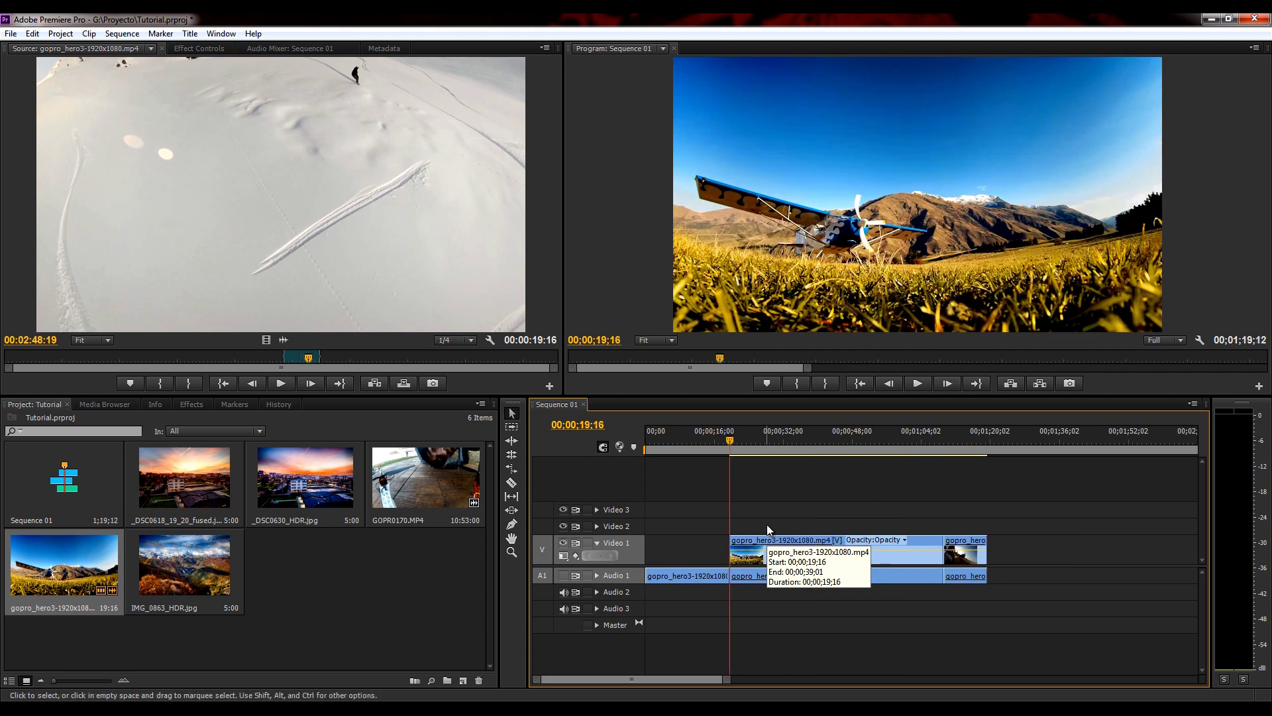
{"action": "key", "text": "ctrl+z"}
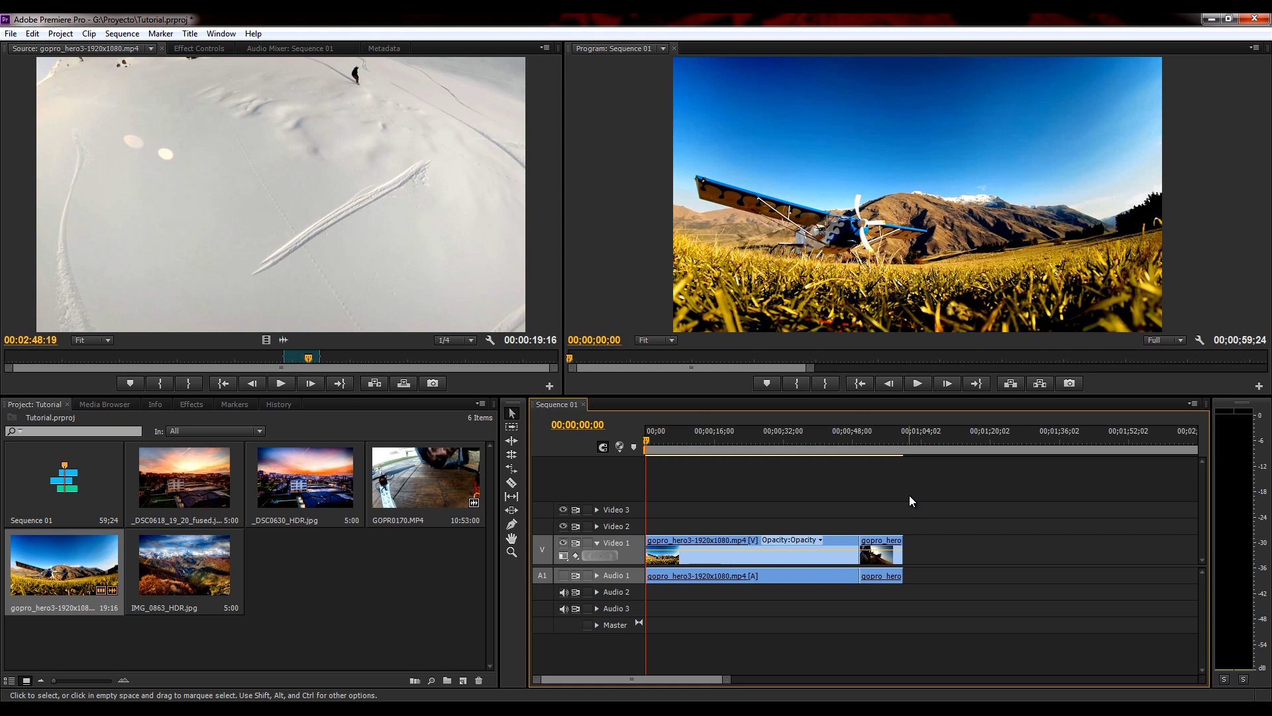
- Play Sequence 01 from the skier shot and mute the Audio 1 track during playback
{"action": "mouse_move", "coordinate": [644, 444]}
{"action": "left_click_drag", "start_coordinate": [646, 434], "coordinate": [708, 438]}
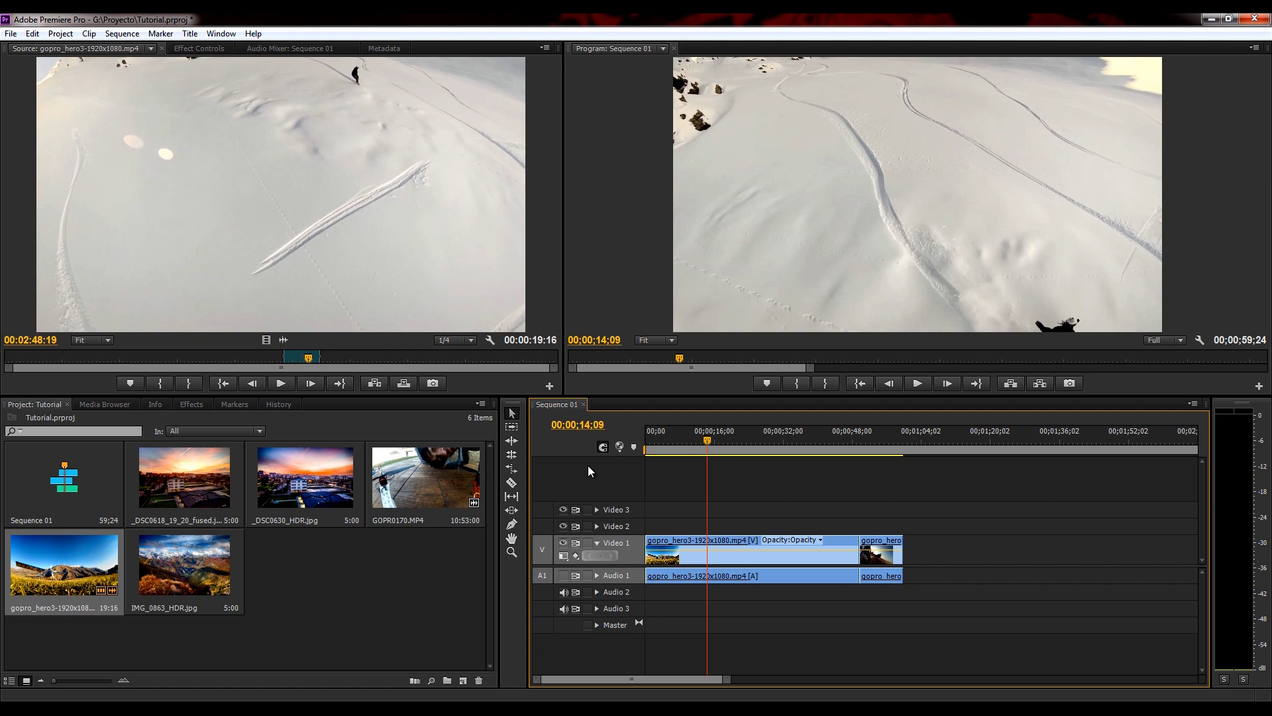
{"action": "key", "text": "space"}
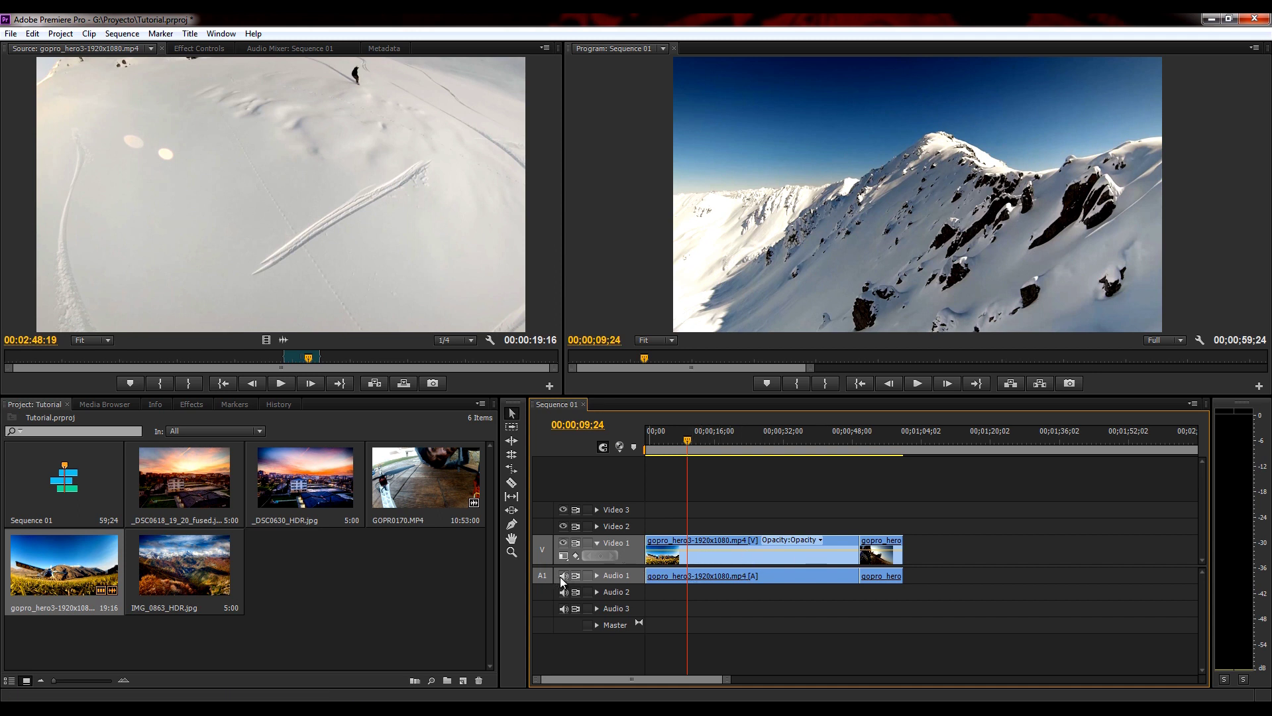
{"action": "left_click", "coordinate": [563, 575]}
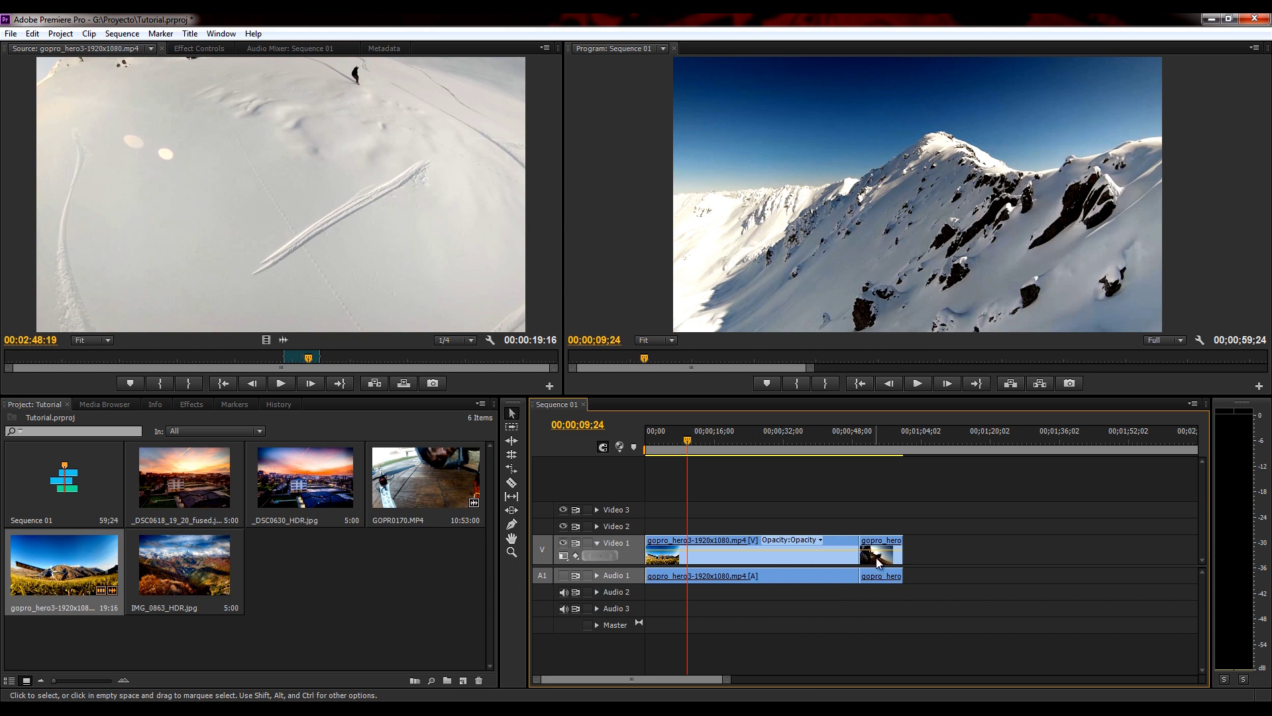
{"action": "right_click", "coordinate": [763, 563]}
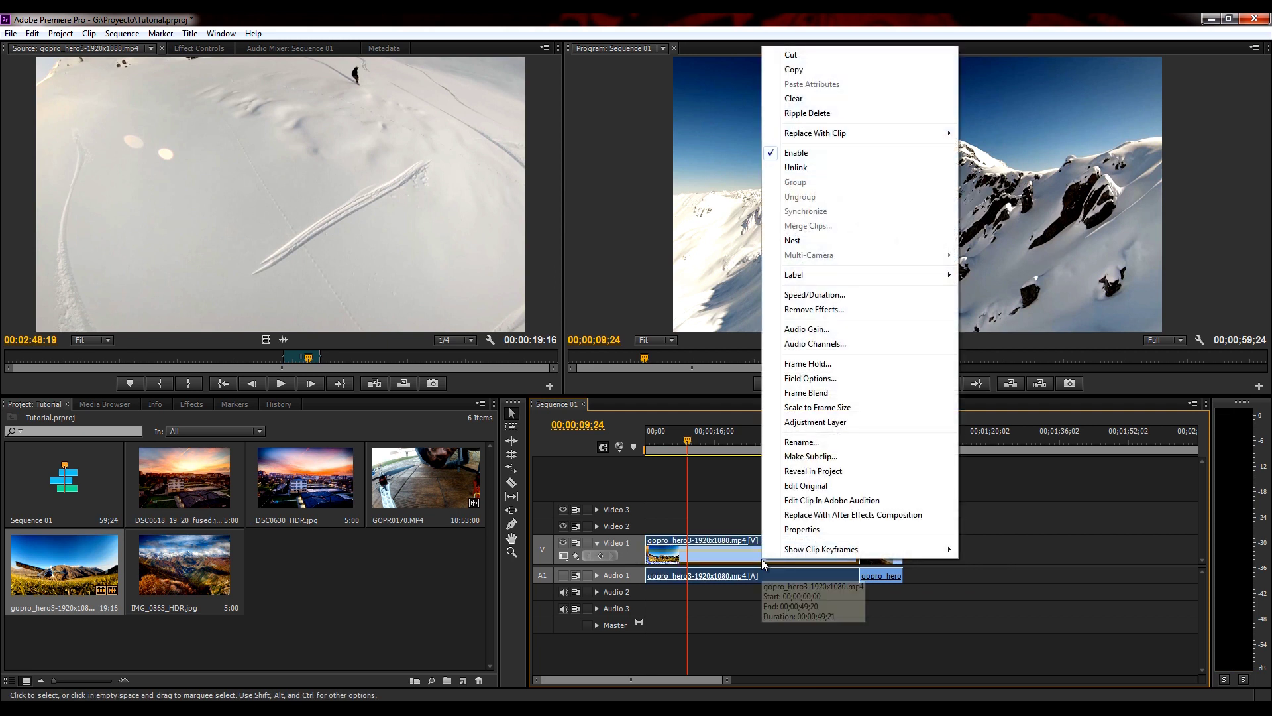
{"action": "left_click", "coordinate": [804, 169]}
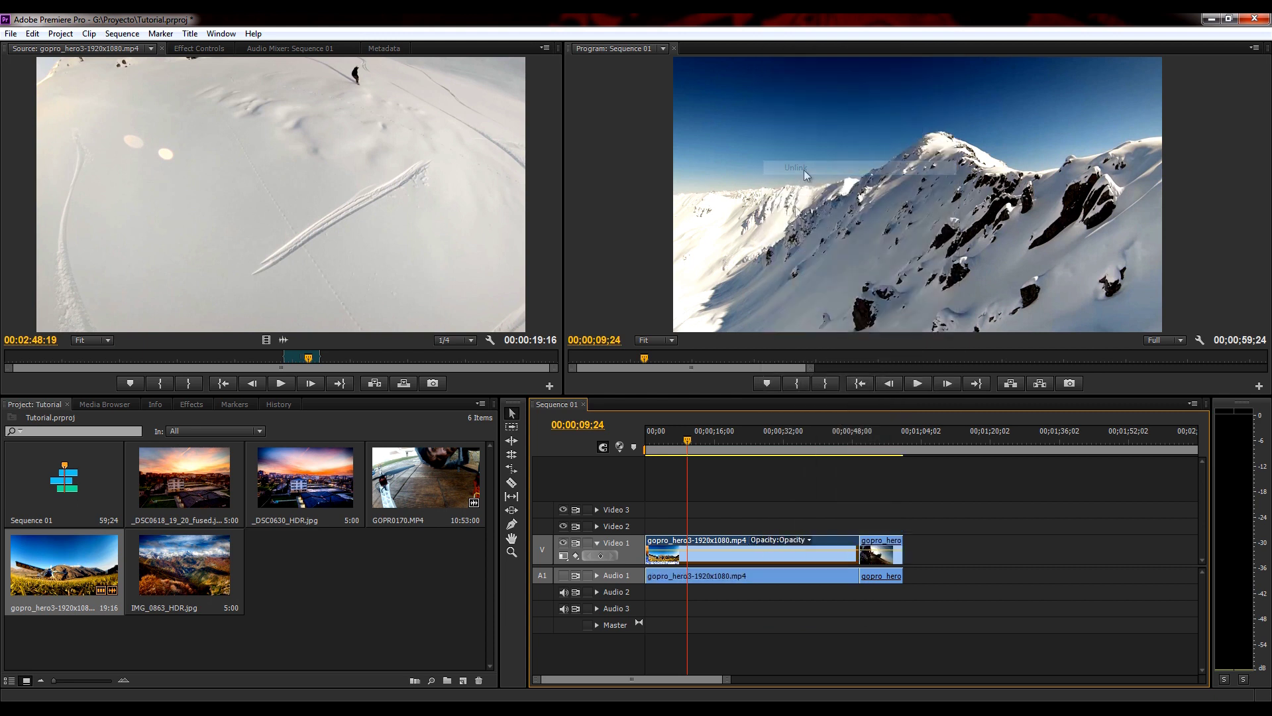
{"action": "left_click", "coordinate": [786, 574]}
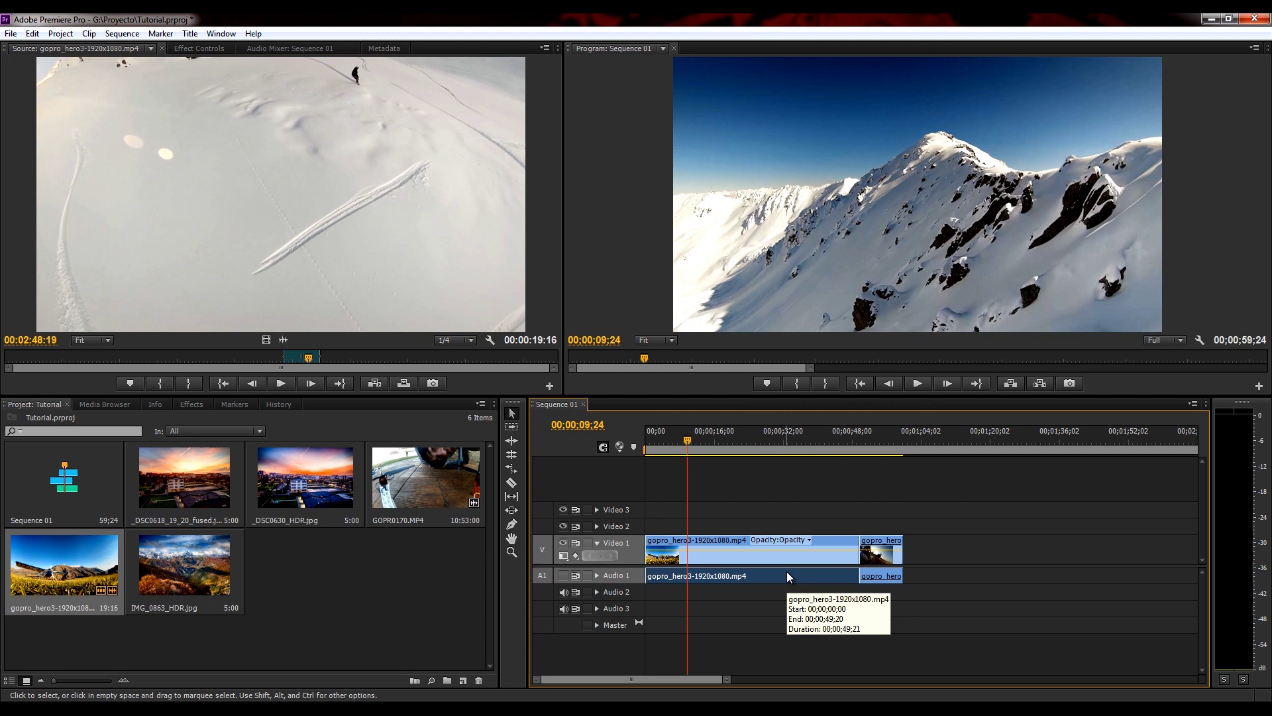
{"action": "key", "text": "Delete"}
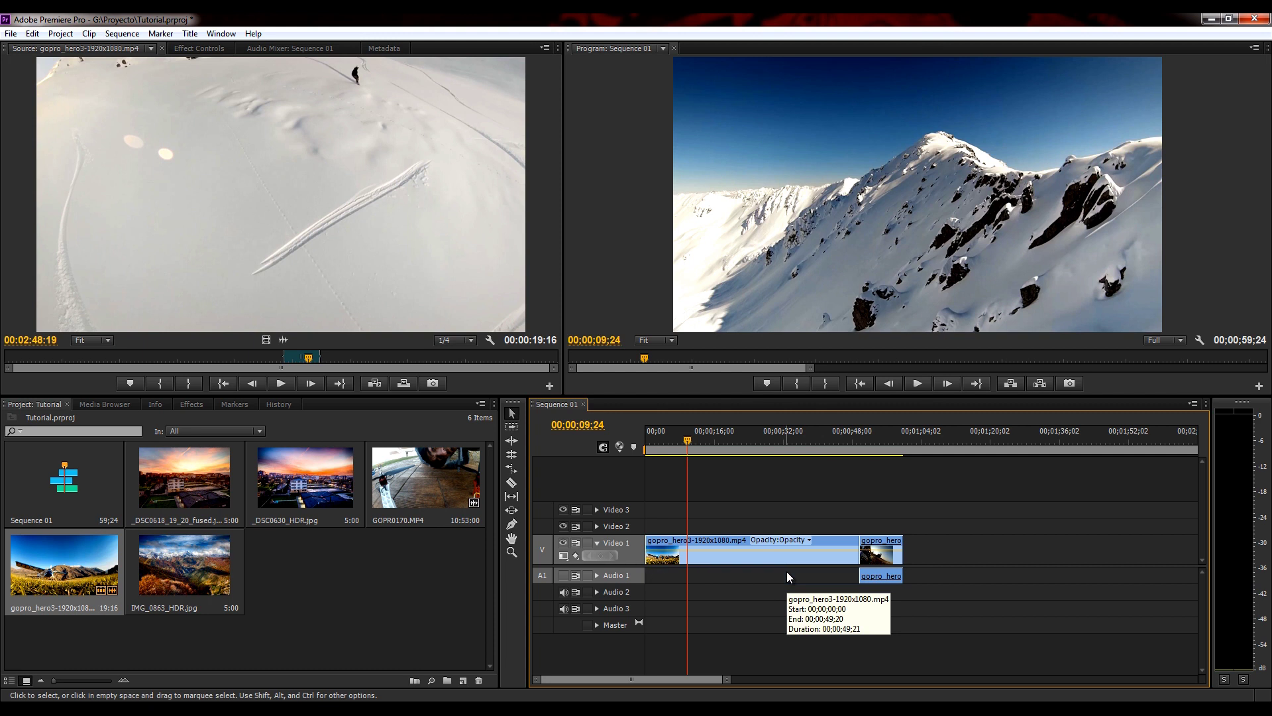
{"action": "key", "text": "ctrl+z"}
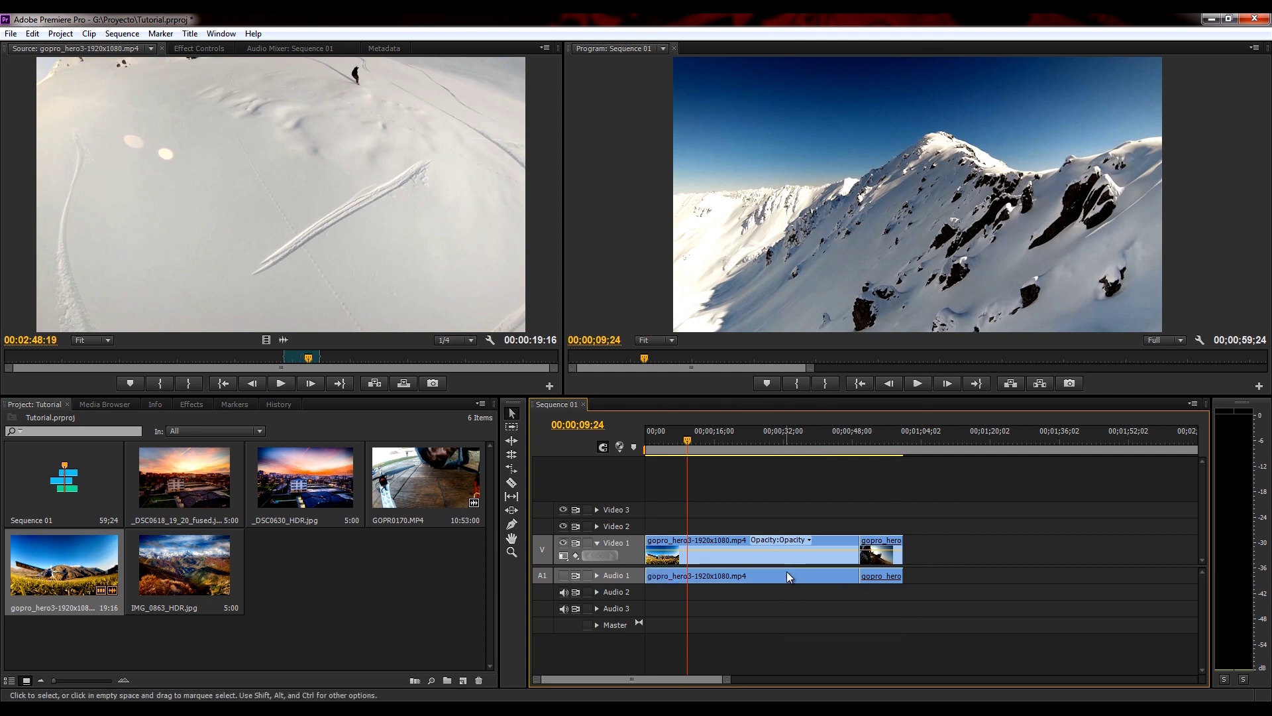
{"action": "right_click", "coordinate": [786, 573]}
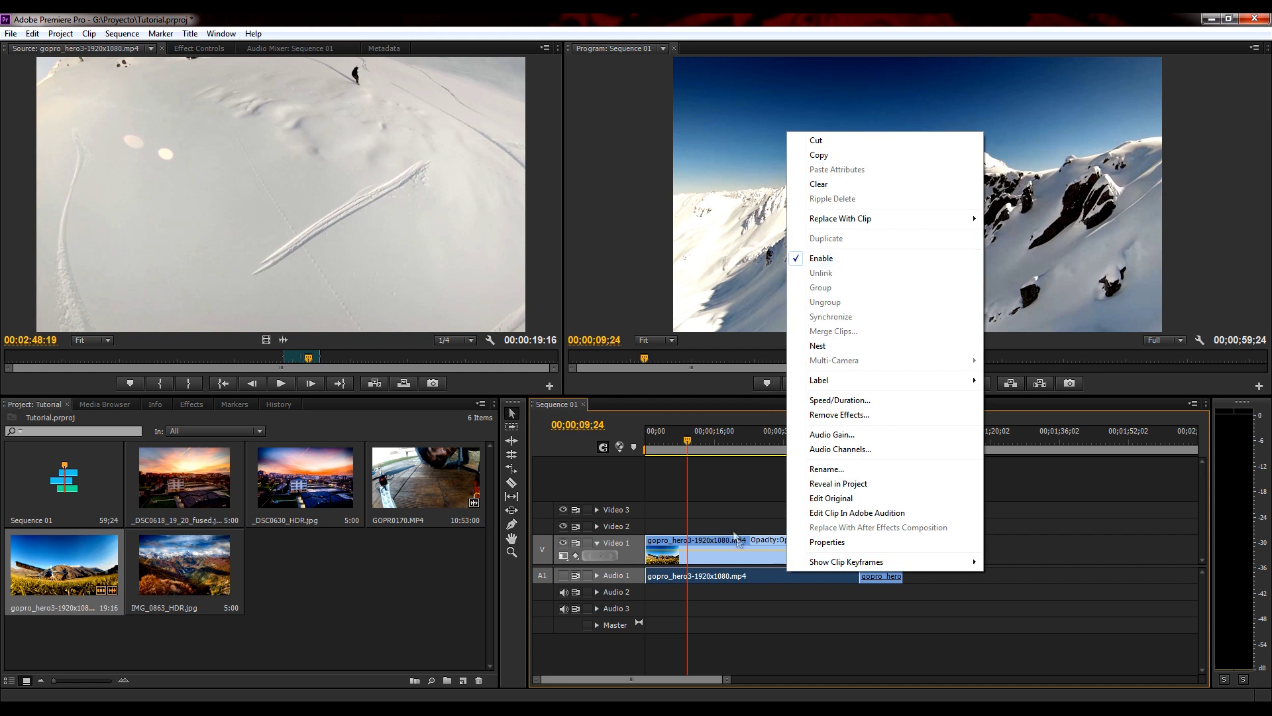
{"action": "left_click", "coordinate": [748, 560]}
{"action": "left_click", "coordinate": [764, 577]}
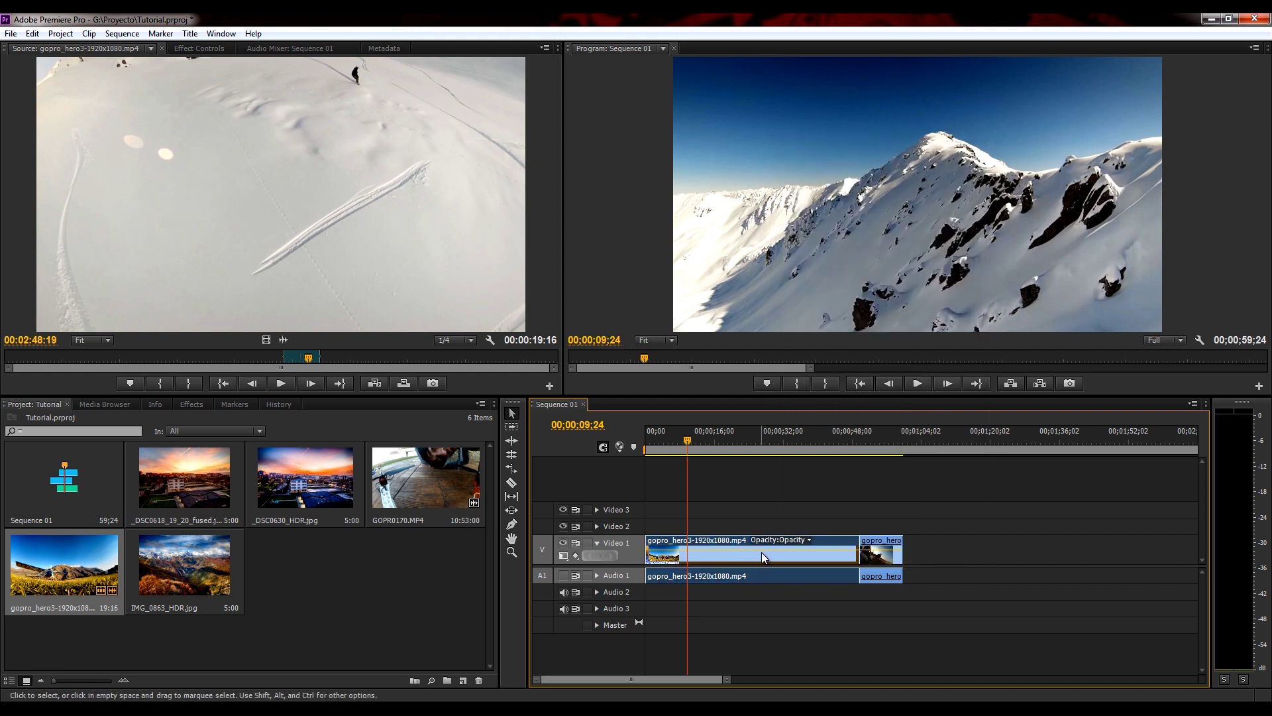
{"action": "right_click", "coordinate": [761, 551]}
{"action": "left_click", "coordinate": [827, 181]}
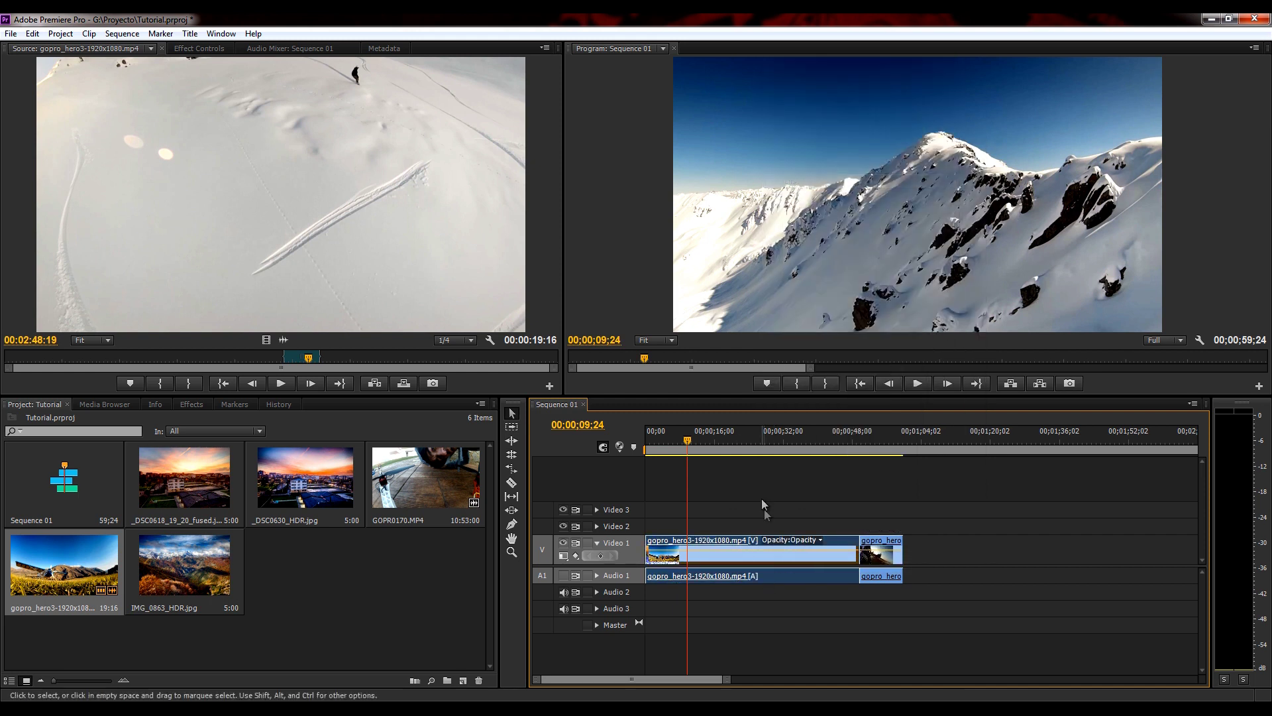